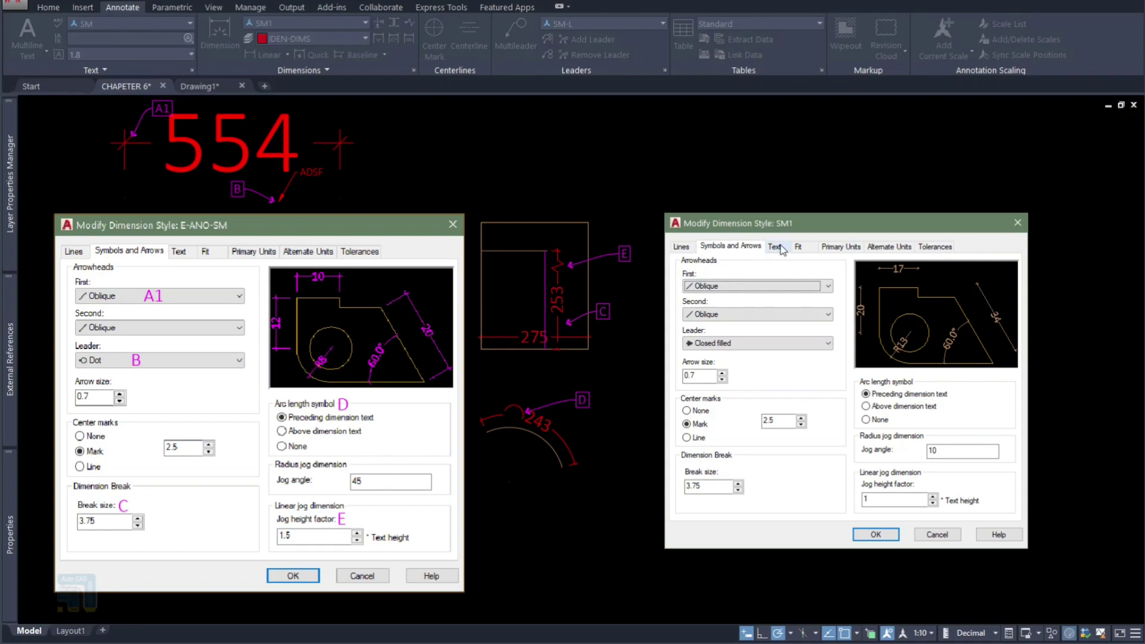
- Close the SM1 style settings and the Dimension Style Manager without changes
{"action": "left_click", "coordinate": [775, 246]}
{"action": "left_click", "coordinate": [937, 536]}
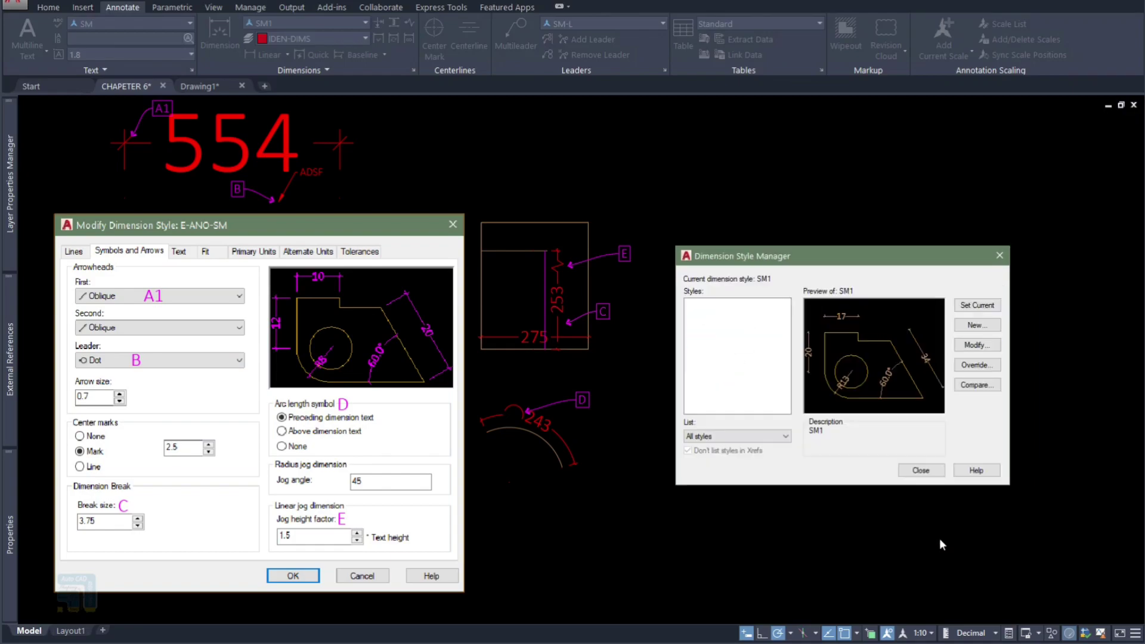
{"action": "left_click", "coordinate": [921, 470]}
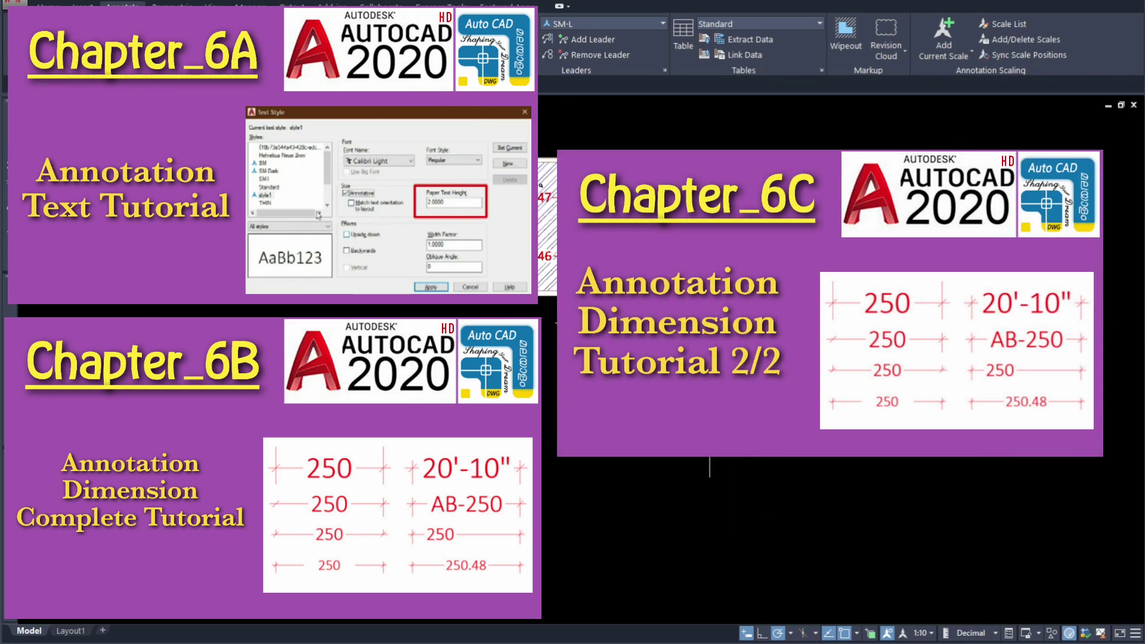
- Pan the drawing, reopen the Dimension Style Manager with D and edit SM1
{"action": "middle_click_drag", "start_coordinate": [648, 463], "coordinate": [429, 330]}
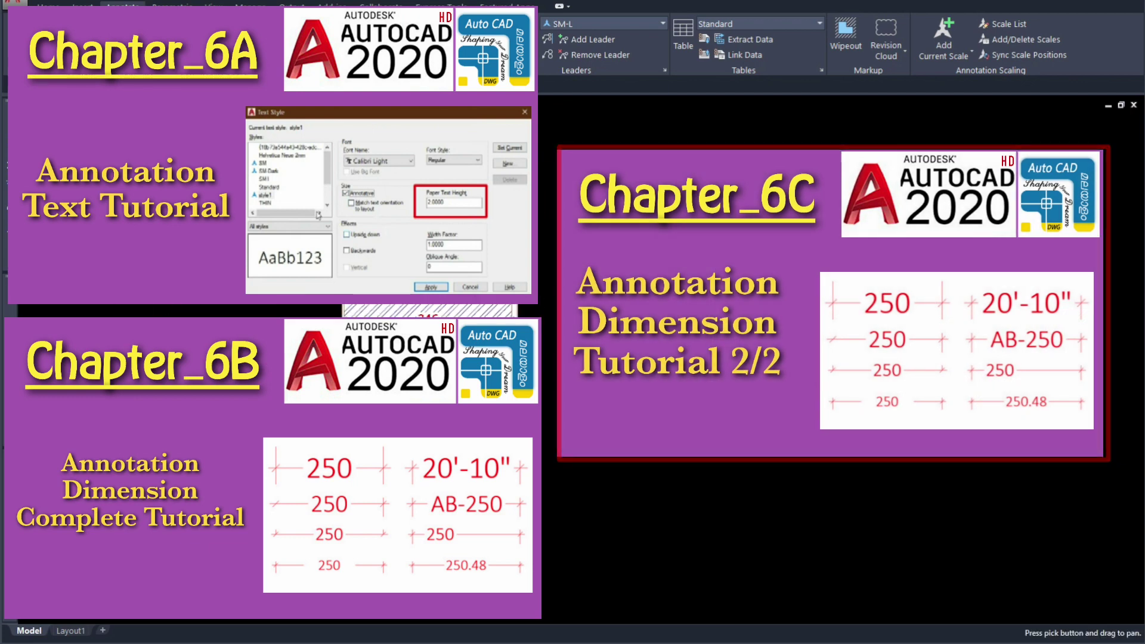
{"action": "key", "text": "Escape"}
{"action": "type", "text": "d"}
{"action": "key", "text": "Return"}
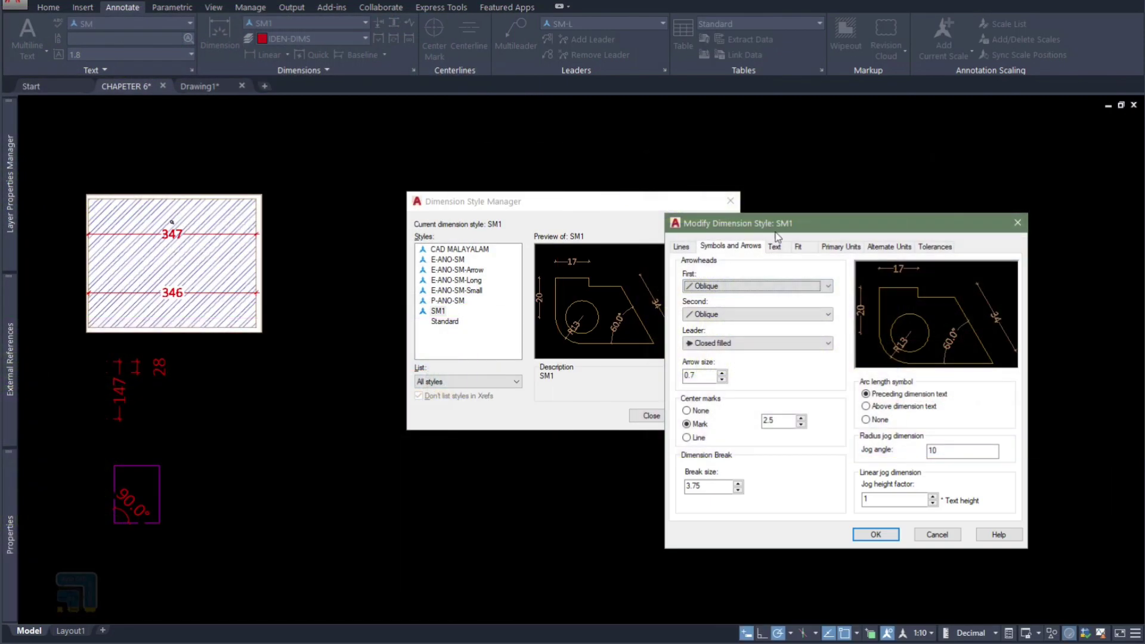
{"action": "left_click_drag", "start_coordinate": [772, 231], "coordinate": [474, 185]}
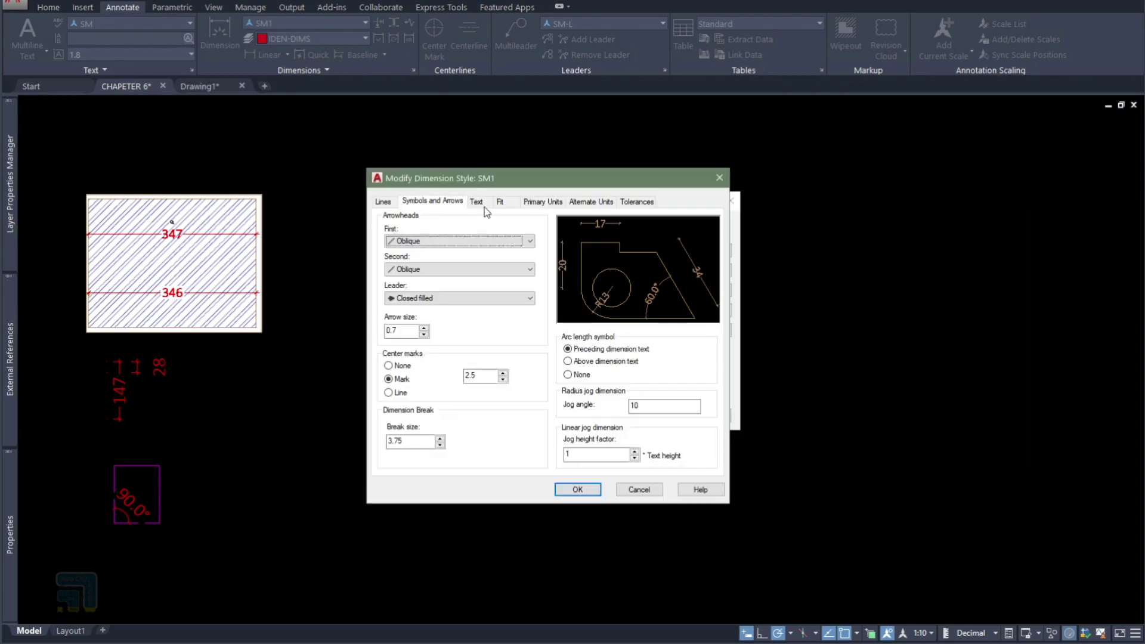
- On SM1's Text tab, review the annotative SM text style, then close it
{"action": "left_click", "coordinate": [477, 202]}
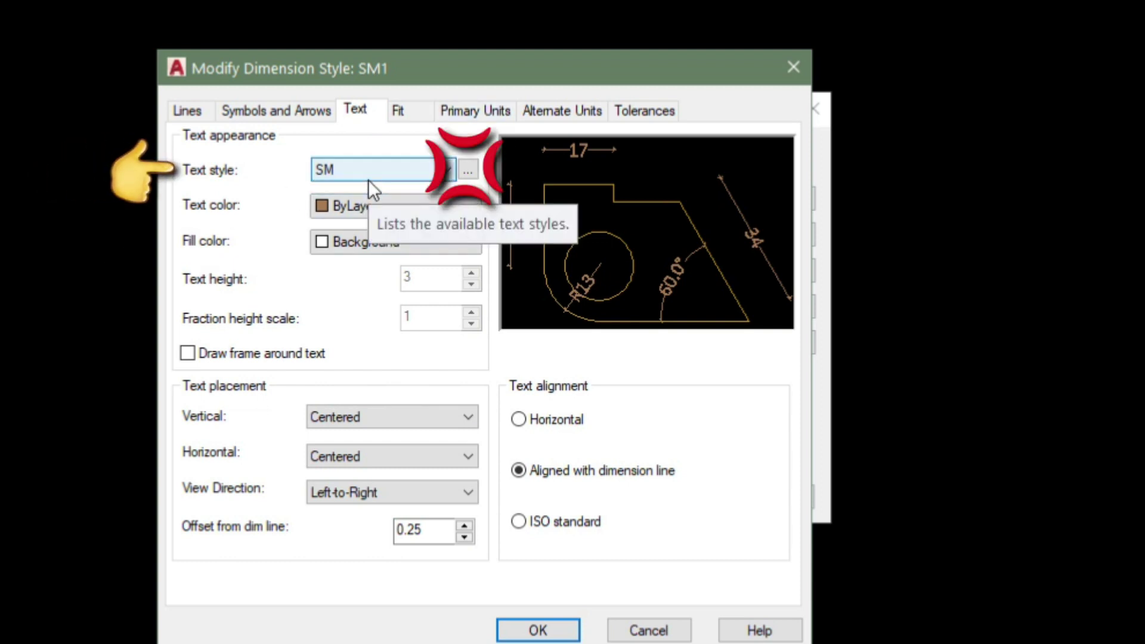
{"action": "left_click", "coordinate": [467, 169]}
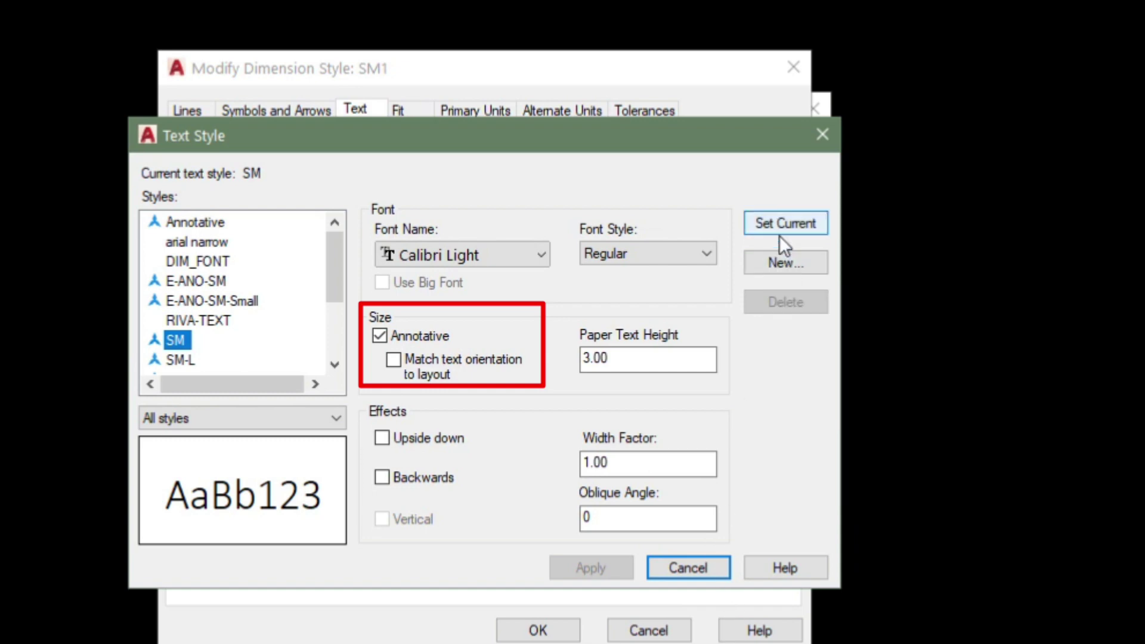
{"action": "left_click", "coordinate": [682, 568]}
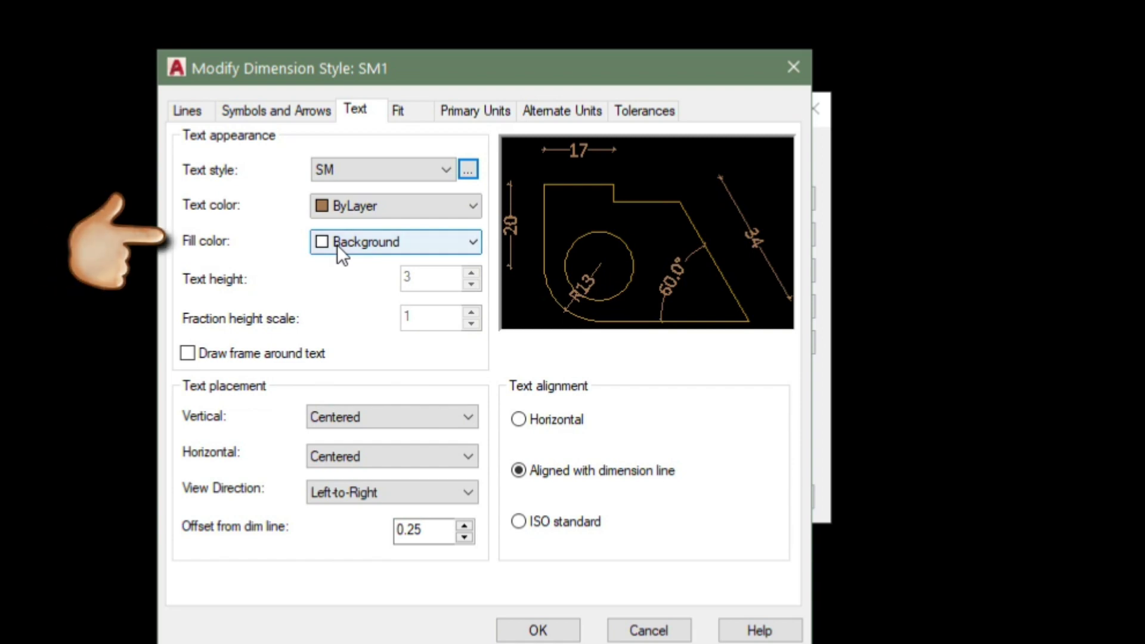
- After trying white and 132, set SM1's text fill to index colour 122
{"action": "left_click", "coordinate": [337, 245]}
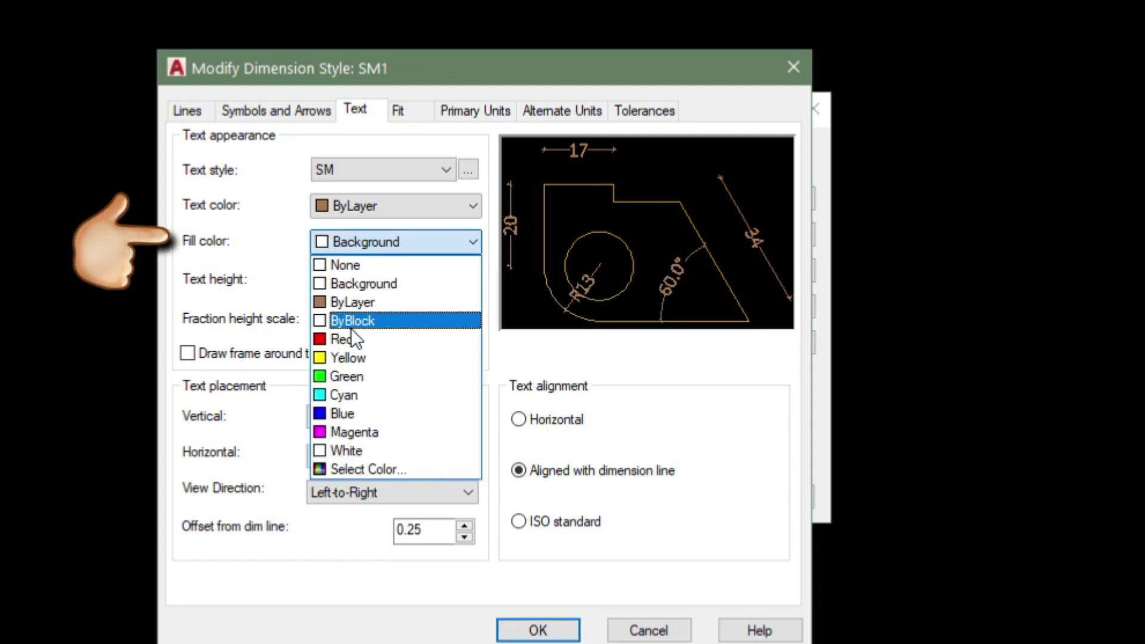
{"action": "left_click", "coordinate": [345, 463]}
{"action": "left_click", "coordinate": [527, 24]}
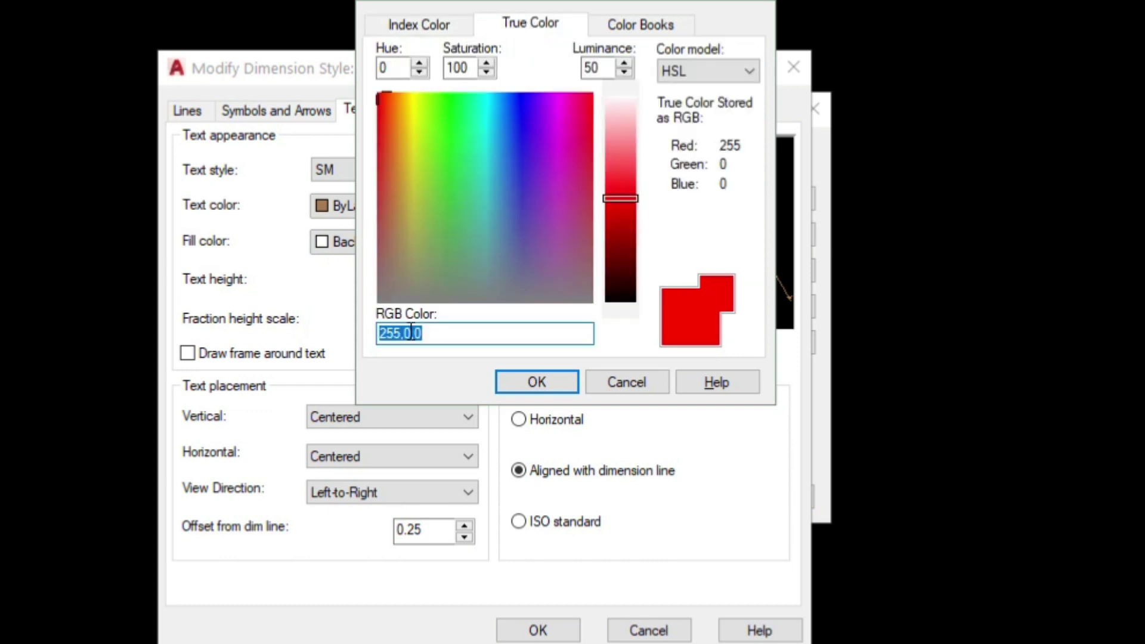
{"action": "left_click", "coordinate": [419, 24]}
{"action": "left_click", "coordinate": [488, 281]}
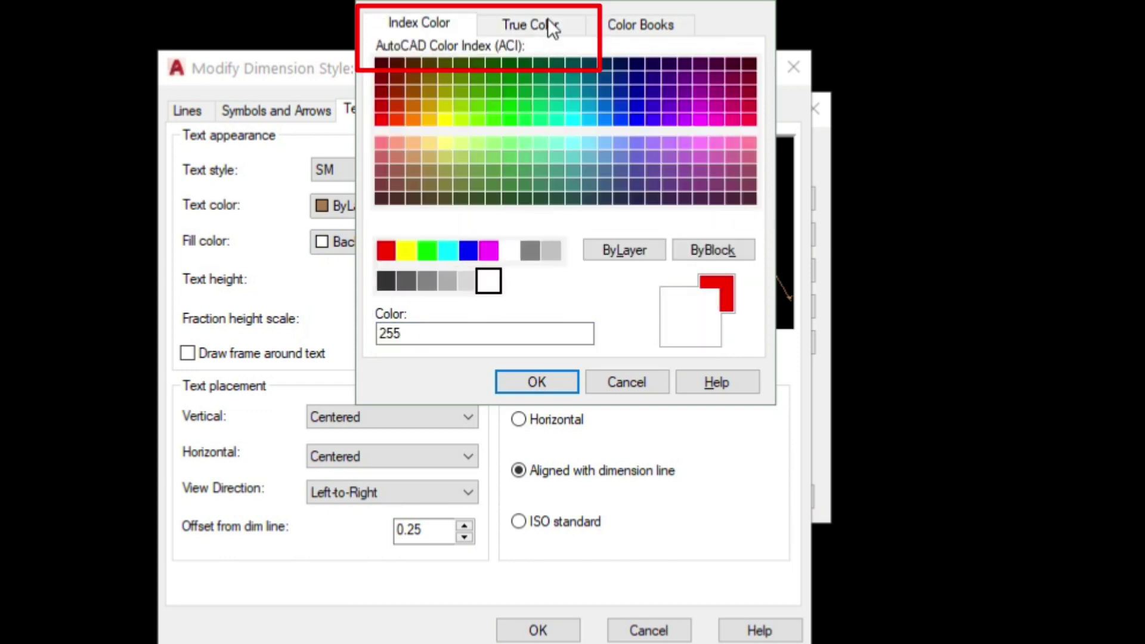
{"action": "left_click", "coordinate": [532, 25]}
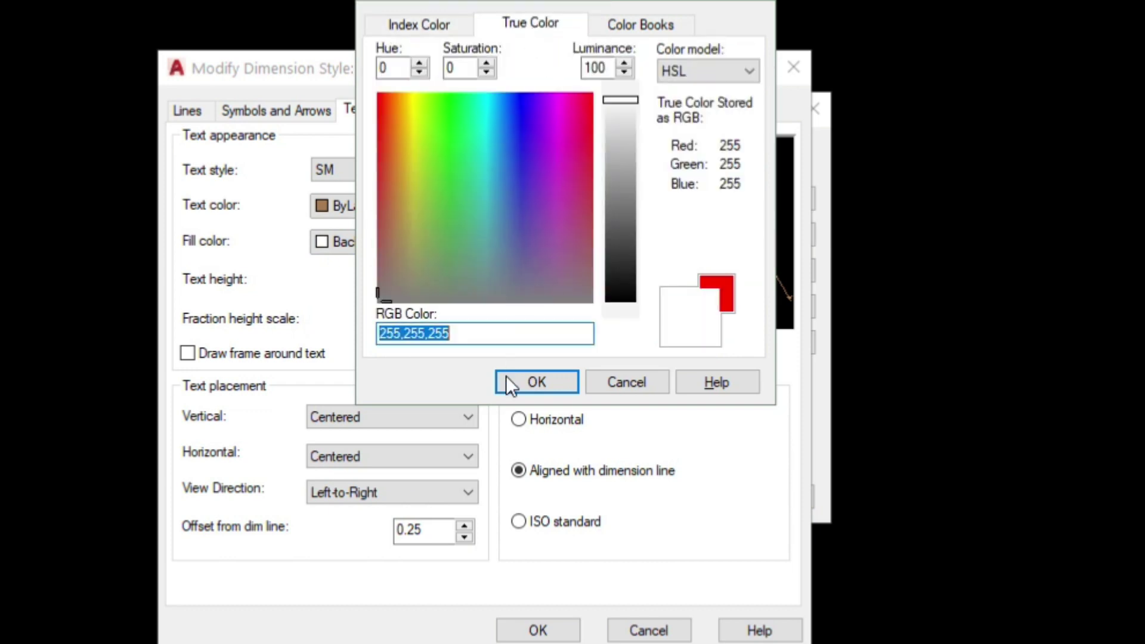
{"action": "left_click", "coordinate": [421, 29]}
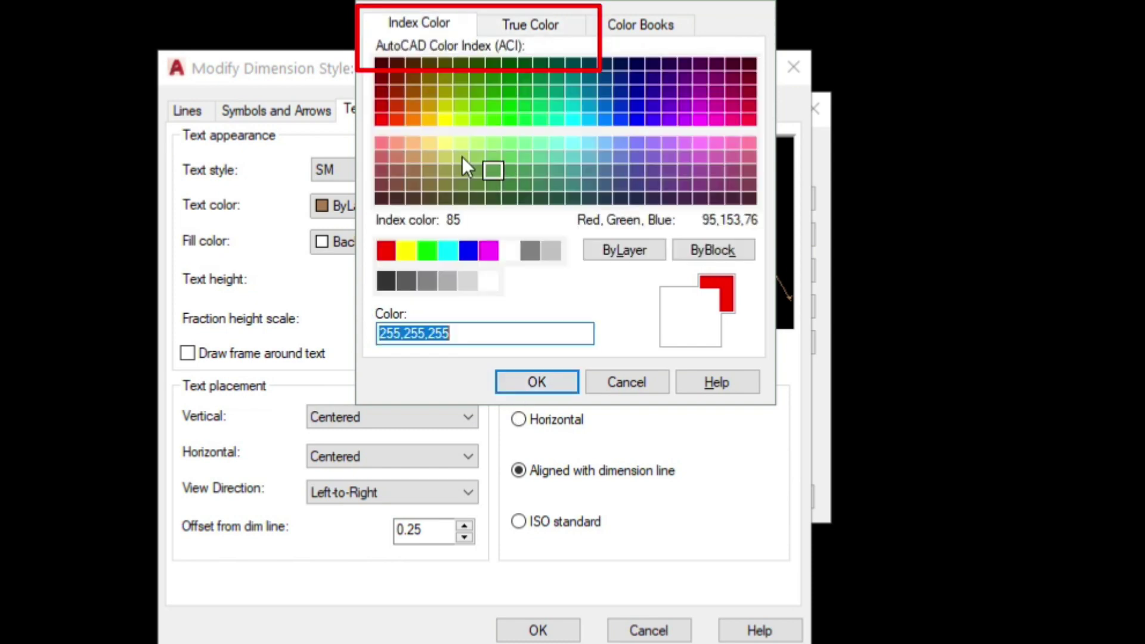
{"action": "left_click", "coordinate": [579, 113]}
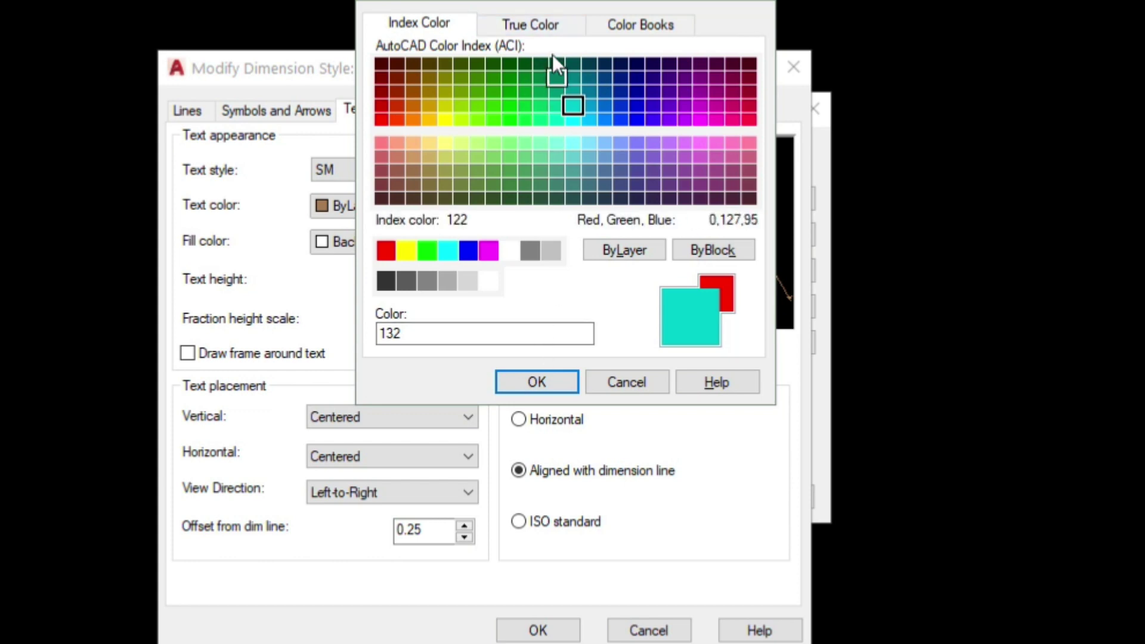
{"action": "left_click", "coordinate": [533, 23]}
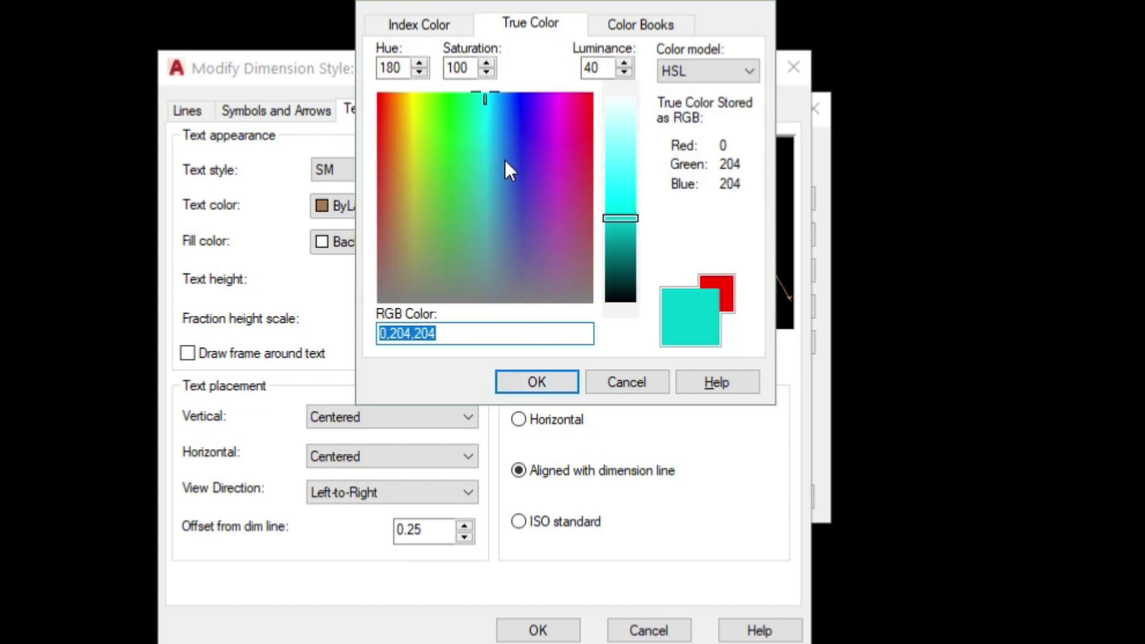
{"action": "left_click", "coordinate": [420, 33]}
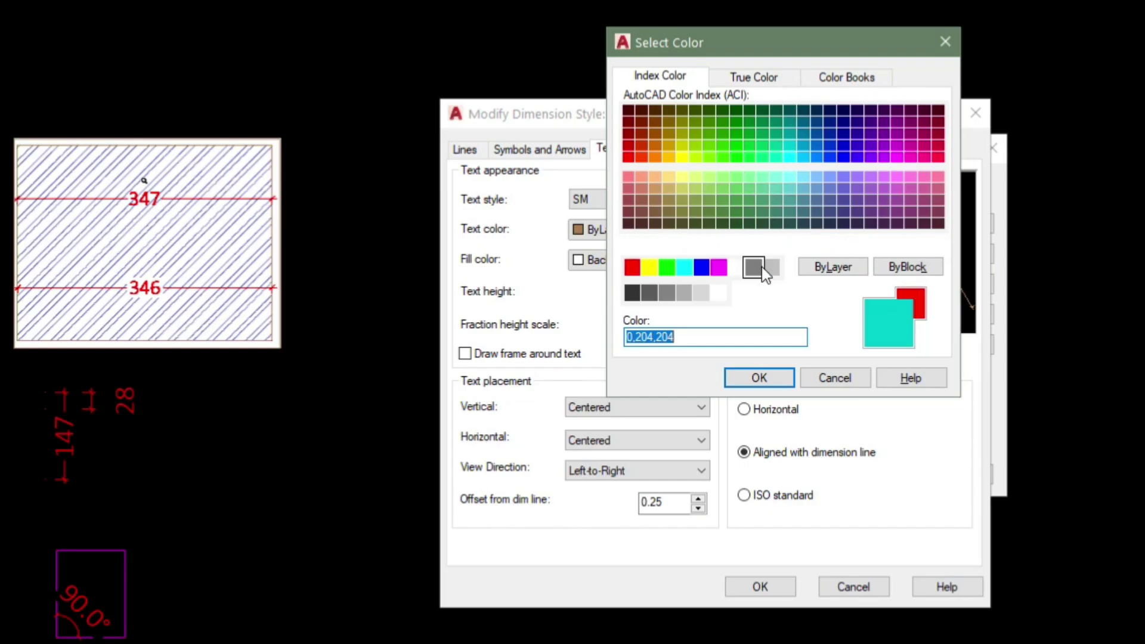
{"action": "left_click", "coordinate": [785, 151]}
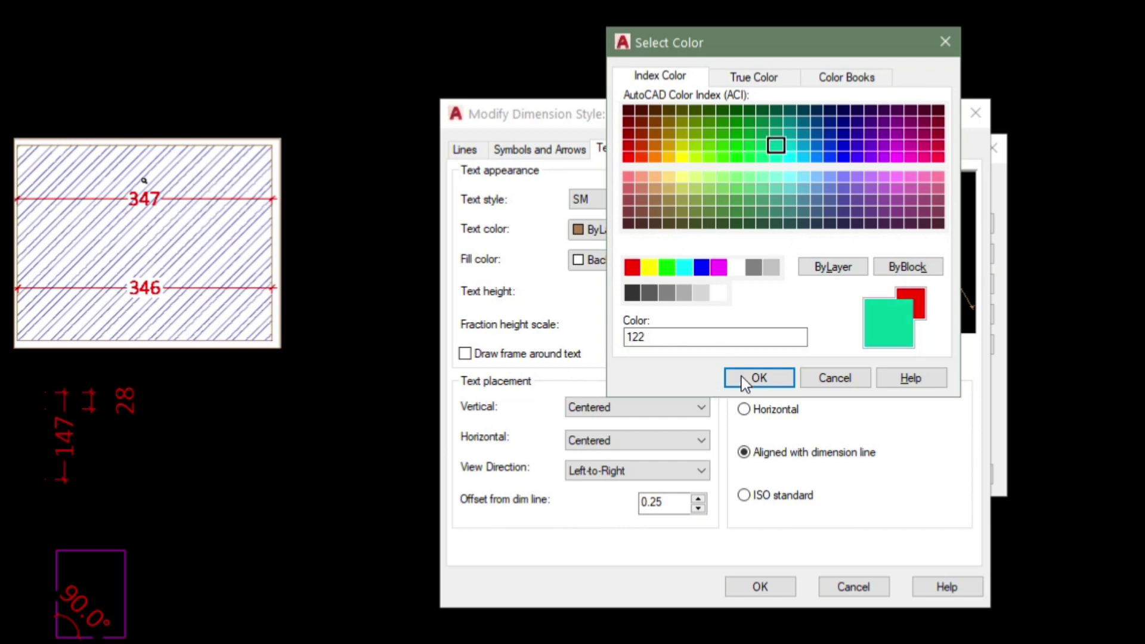
{"action": "left_click", "coordinate": [760, 377]}
- Save SM1 and define a window plot area around the 147 and 28 dimensions
{"action": "left_click", "coordinate": [761, 587]}
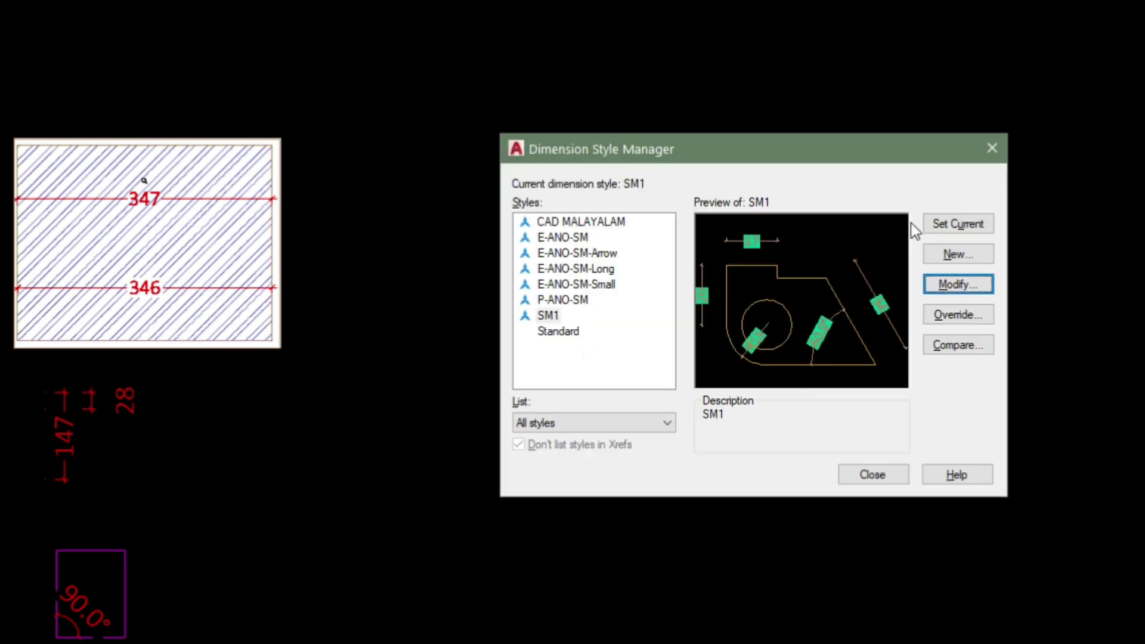
{"action": "left_click", "coordinate": [868, 477]}
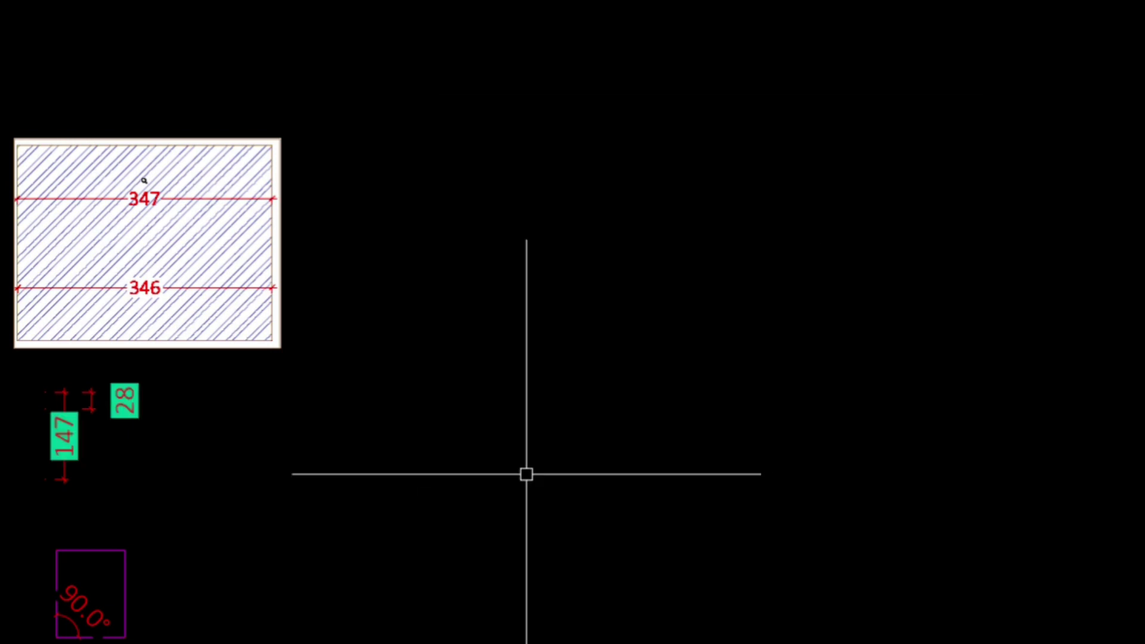
{"action": "key", "text": "ctrl+p"}
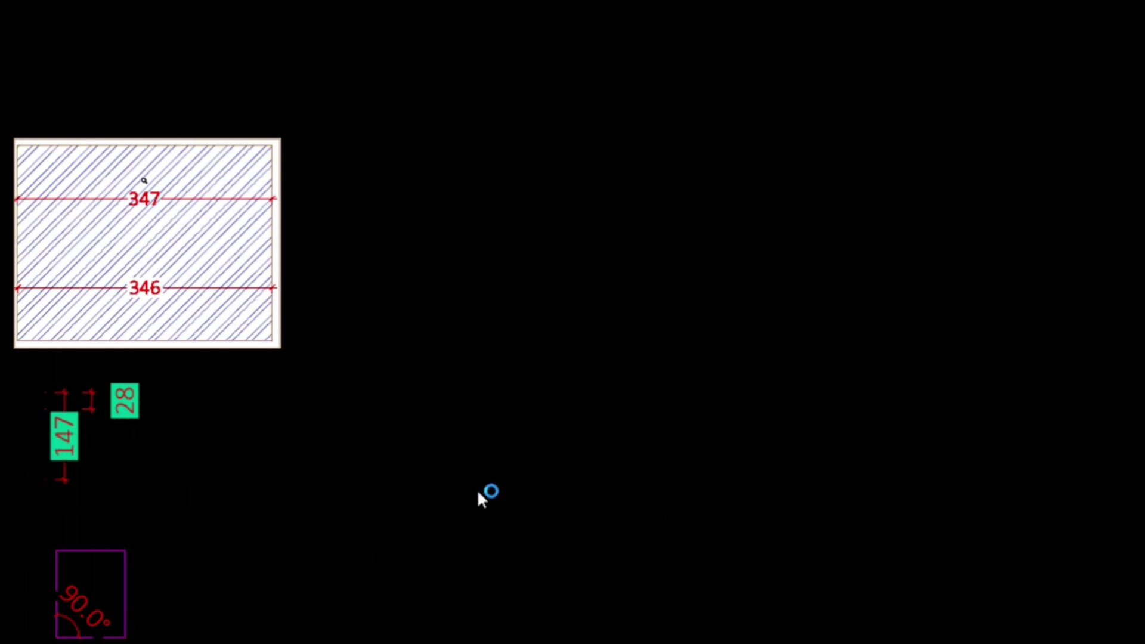
{"action": "left_click", "coordinate": [557, 425]}
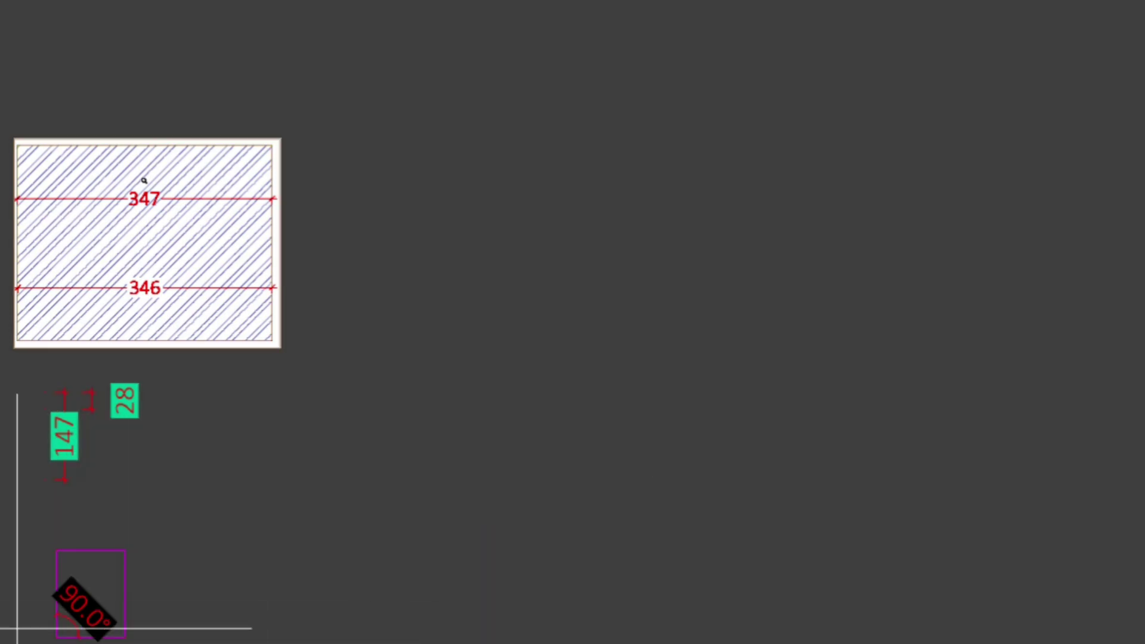
{"action": "left_click", "coordinate": [12, 626]}
{"action": "left_click", "coordinate": [455, 172]}
- Preview the green-filled dimensions in the plot, then reopen the Dimension Style Manager
{"action": "left_click", "coordinate": [440, 571]}
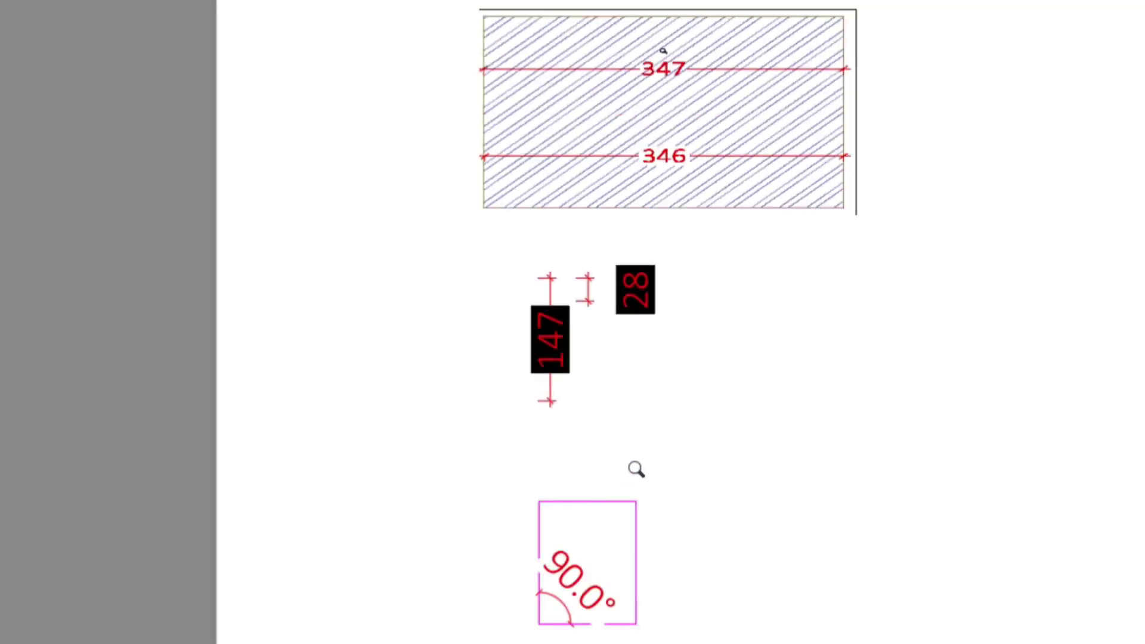
{"action": "key", "text": "Escape"}
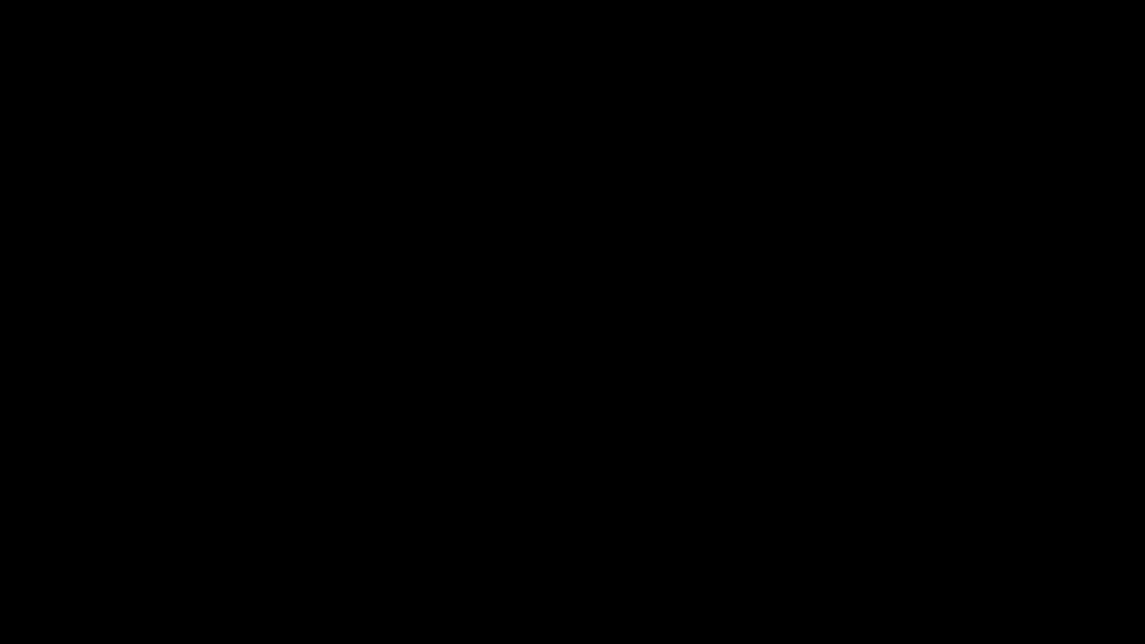
{"action": "key", "text": "Escape"}
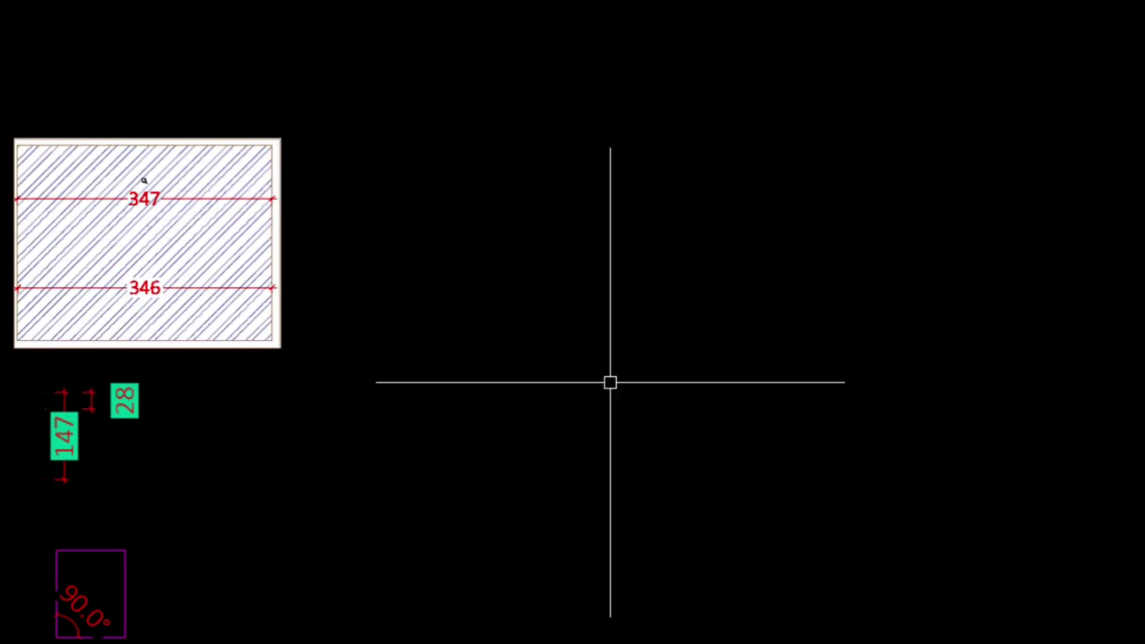
{"action": "type", "text": "d"}
{"action": "key", "text": "Return"}
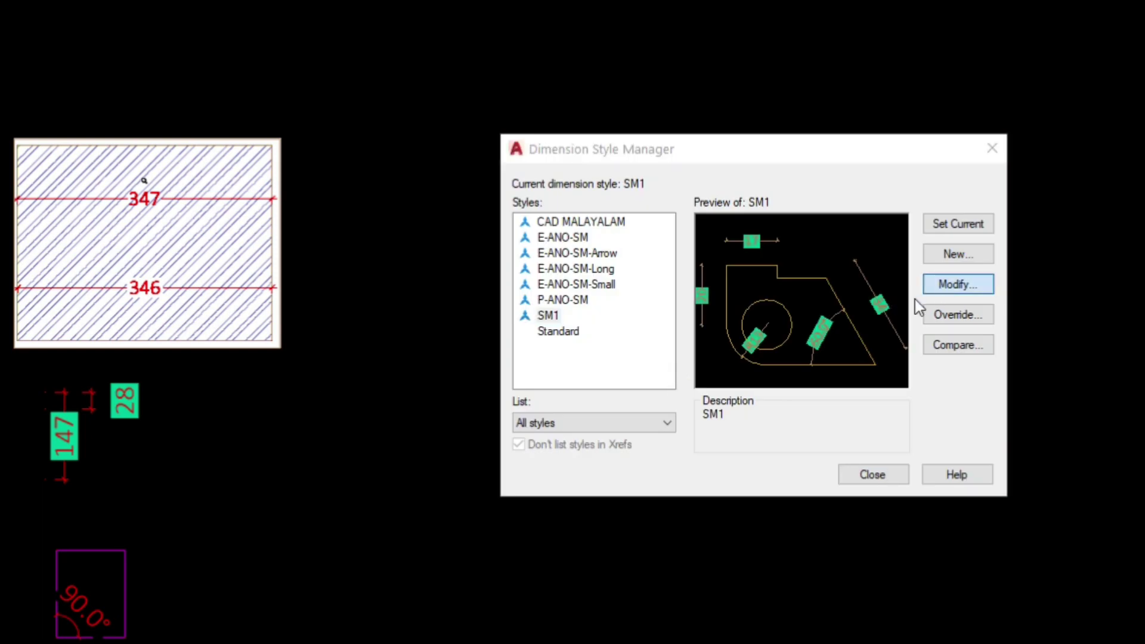
- Change SM1's text fill to true colour 0,204,153 and save the style
{"action": "left_click", "coordinate": [946, 285]}
{"action": "left_click", "coordinate": [624, 267]}
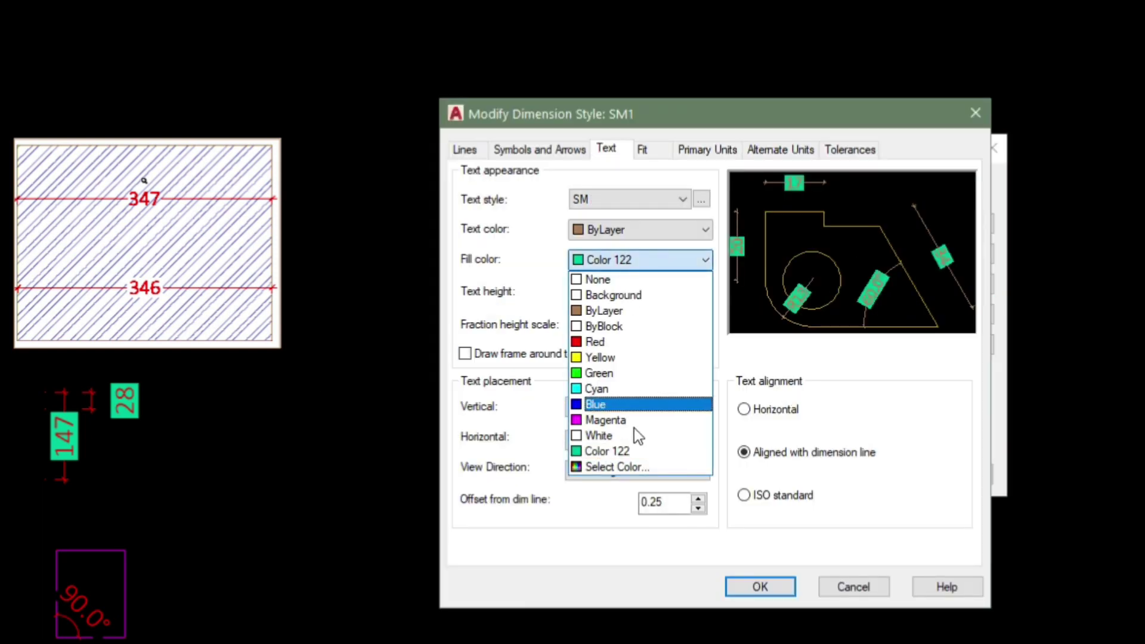
{"action": "left_click", "coordinate": [608, 465]}
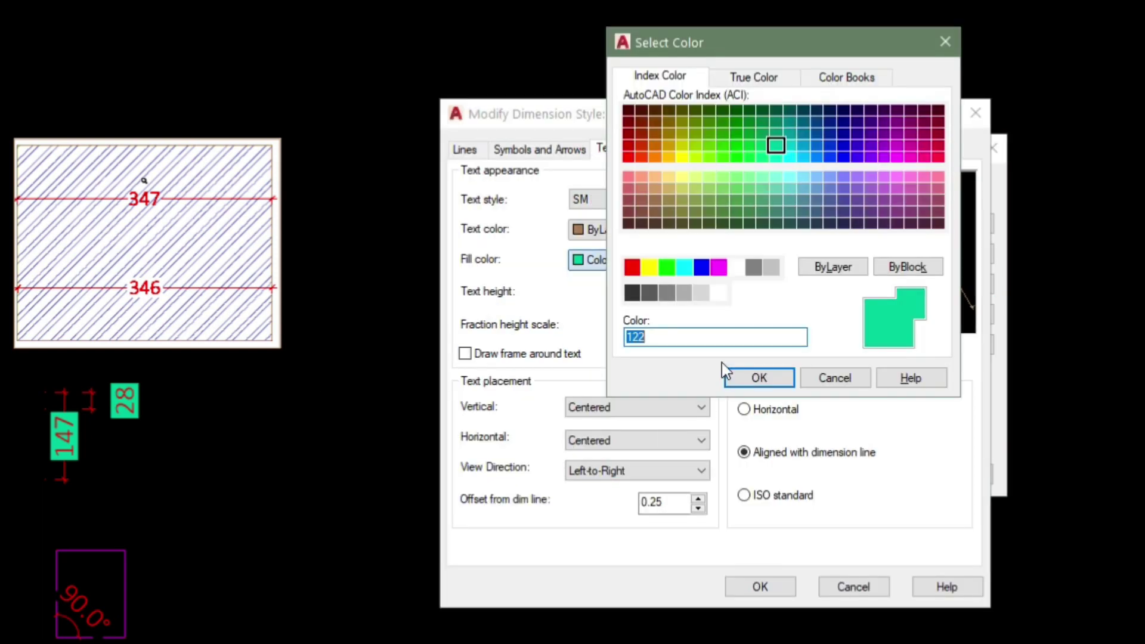
{"action": "left_click", "coordinate": [770, 83]}
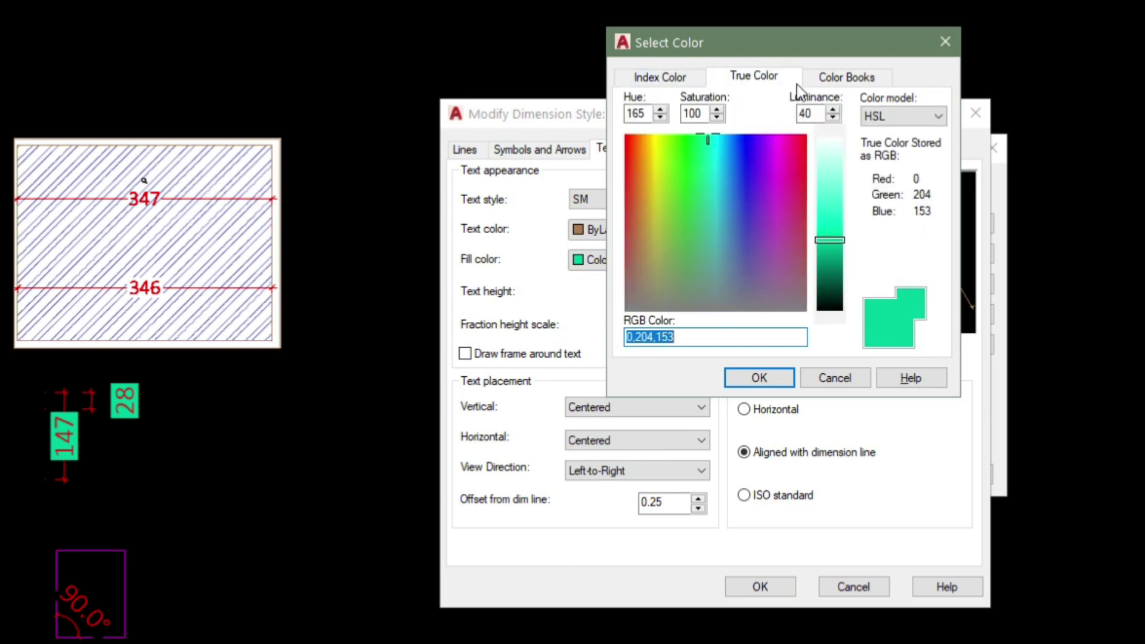
{"action": "left_click", "coordinate": [757, 378]}
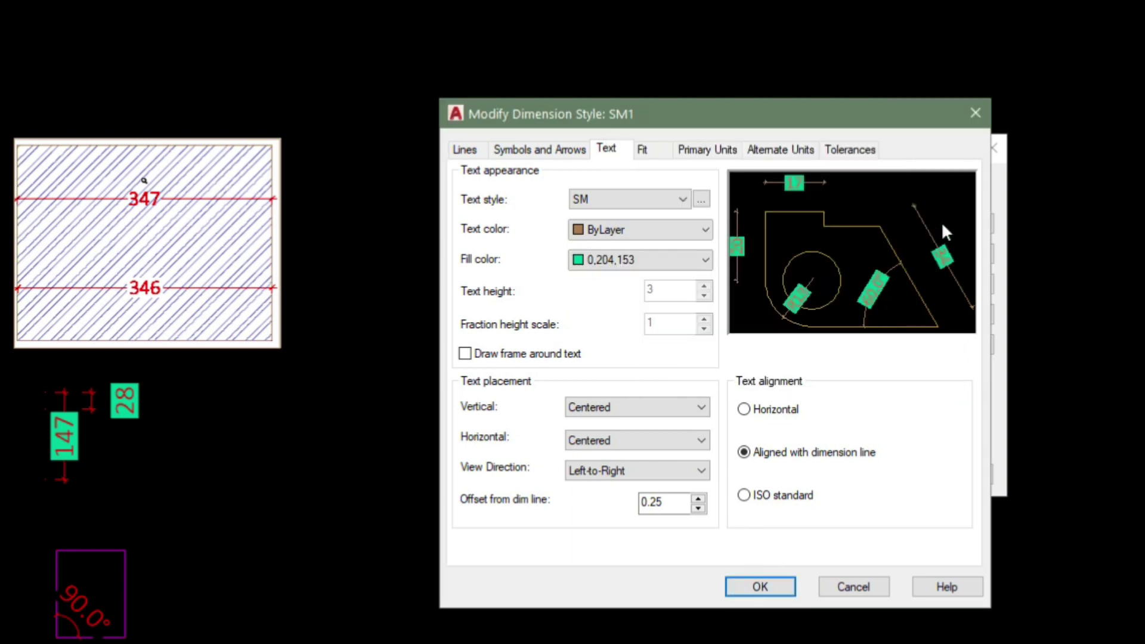
{"action": "left_click", "coordinate": [749, 590]}
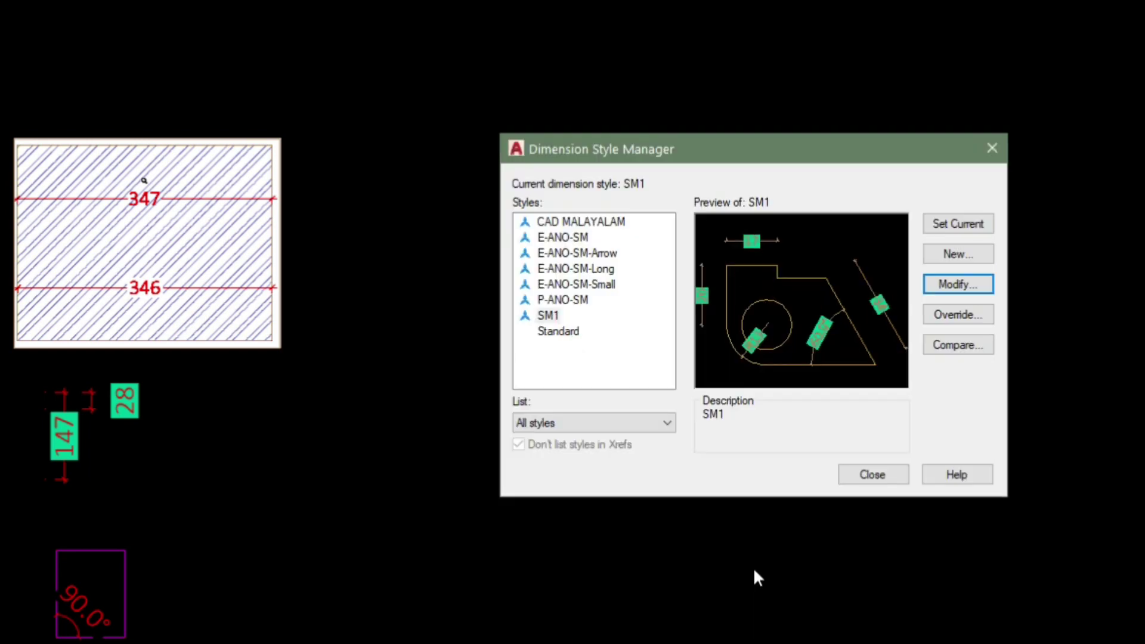
{"action": "left_click", "coordinate": [853, 473]}
- Preview a window plot of the drawing, then reopen the Dimension Style Manager
{"action": "key", "text": "ctrl+p"}
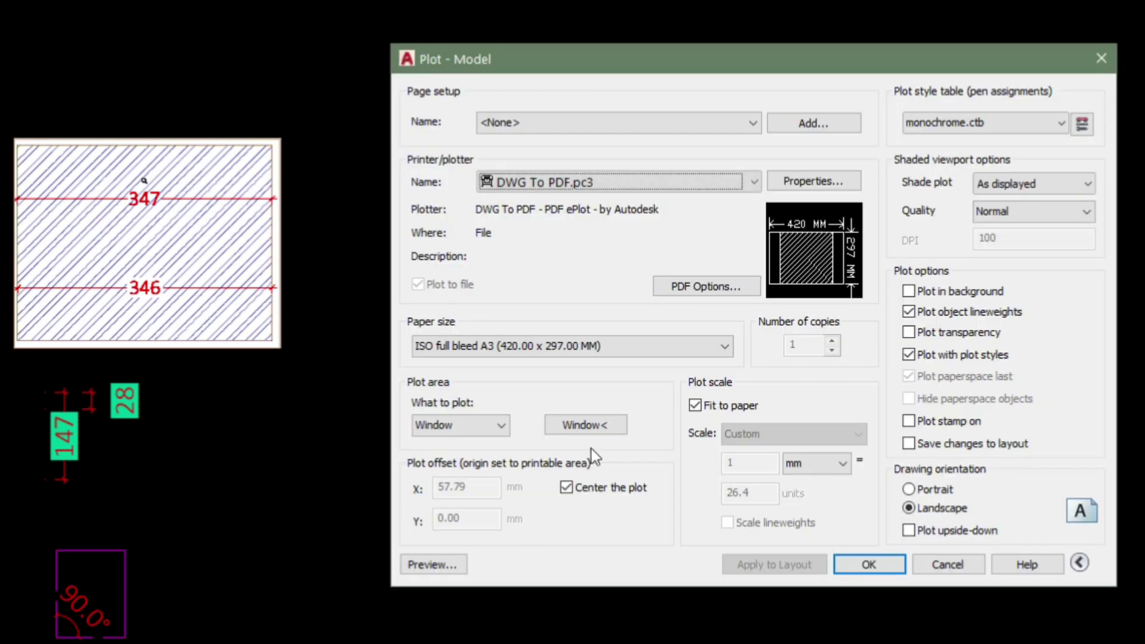
{"action": "left_click", "coordinate": [585, 425]}
{"action": "left_click", "coordinate": [54, 633]}
{"action": "left_click", "coordinate": [181, 641]}
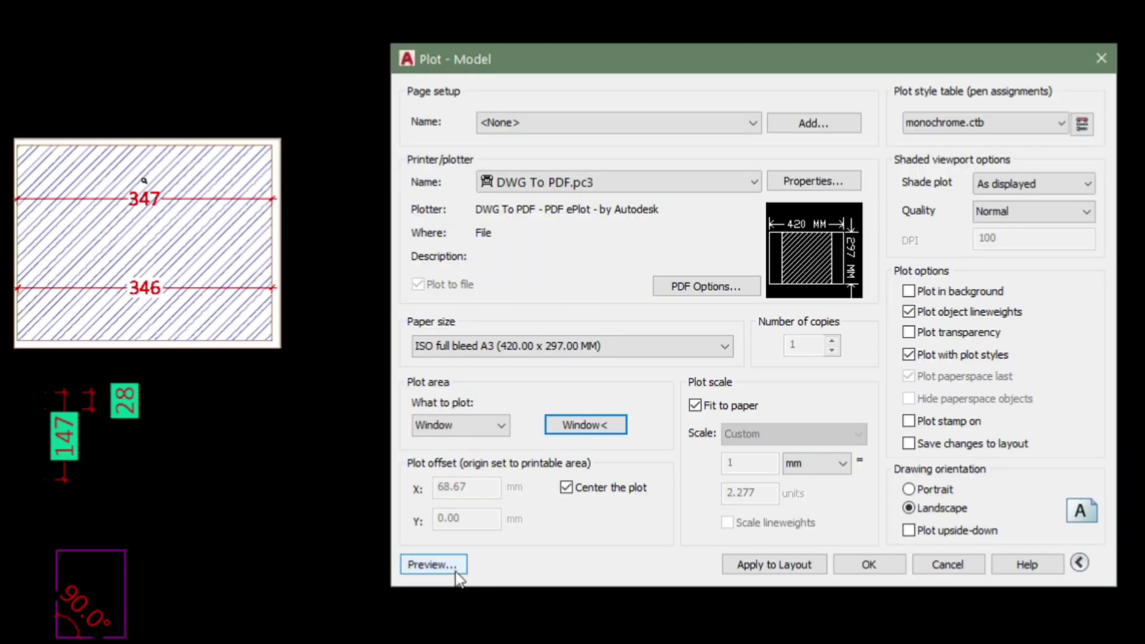
{"action": "left_click", "coordinate": [434, 564]}
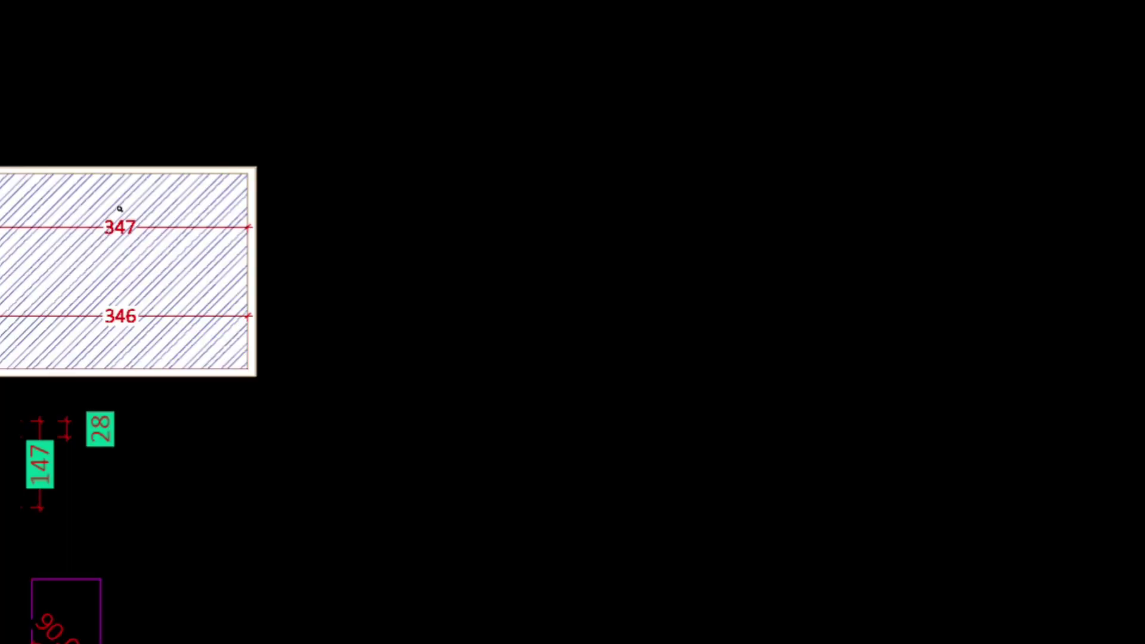
{"action": "key", "text": "Escape"}
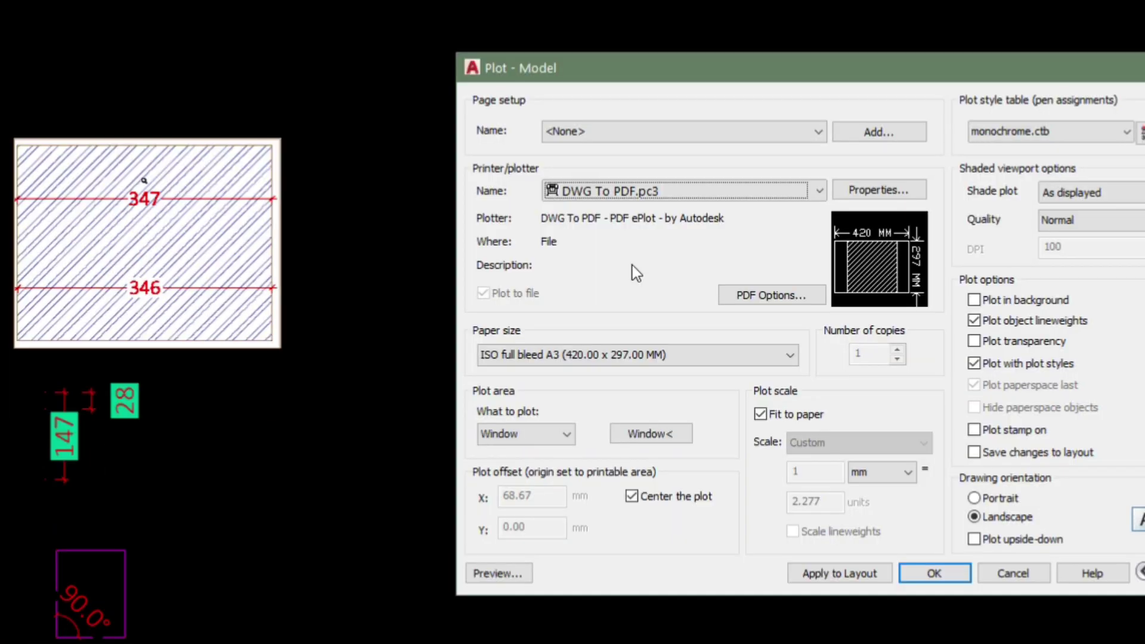
{"action": "key", "text": "Escape"}
{"action": "type", "text": "d"}
{"action": "key", "text": "Return"}
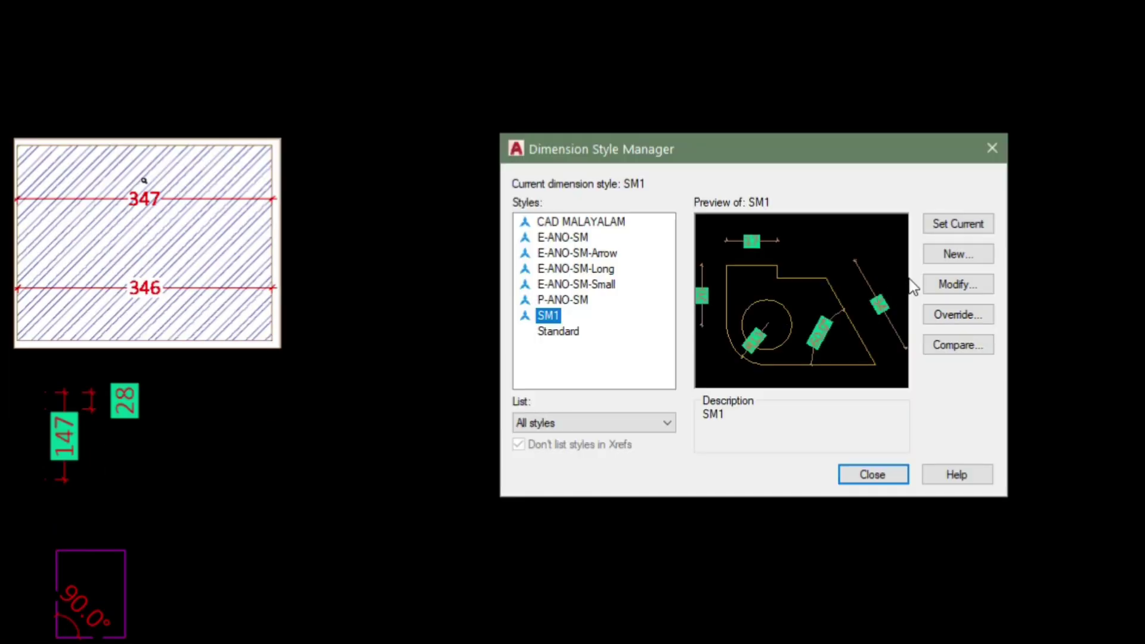
- Set SM1's text fill to the white index swatch (255,255,255) and save it
{"action": "left_click", "coordinate": [964, 284]}
{"action": "left_click", "coordinate": [640, 259]}
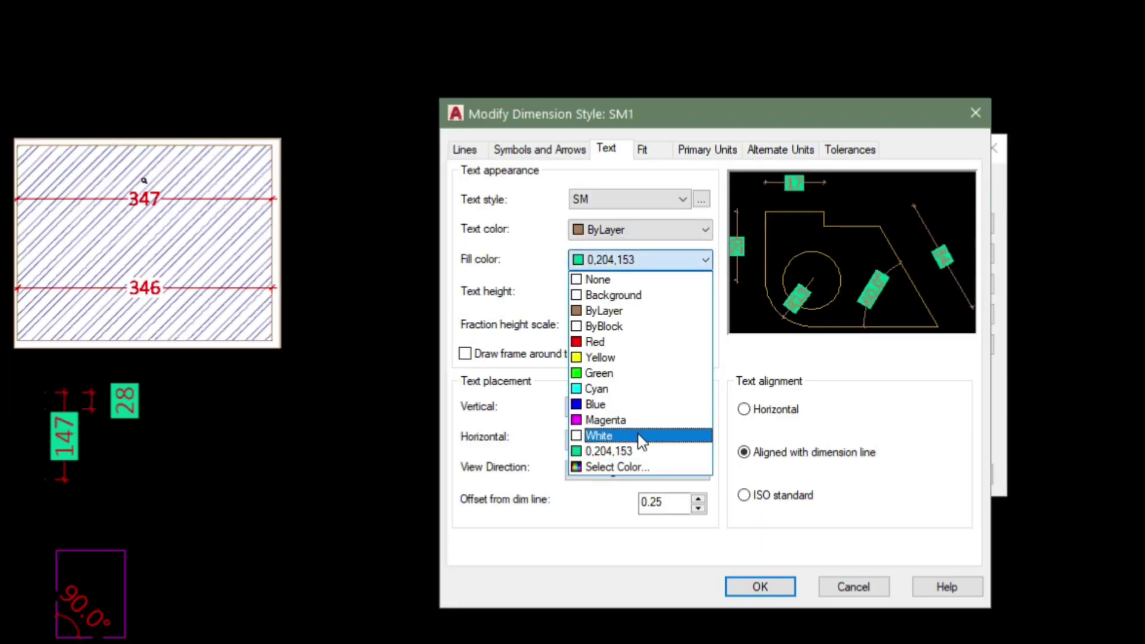
{"action": "left_click", "coordinate": [620, 465]}
{"action": "left_click", "coordinate": [663, 76]}
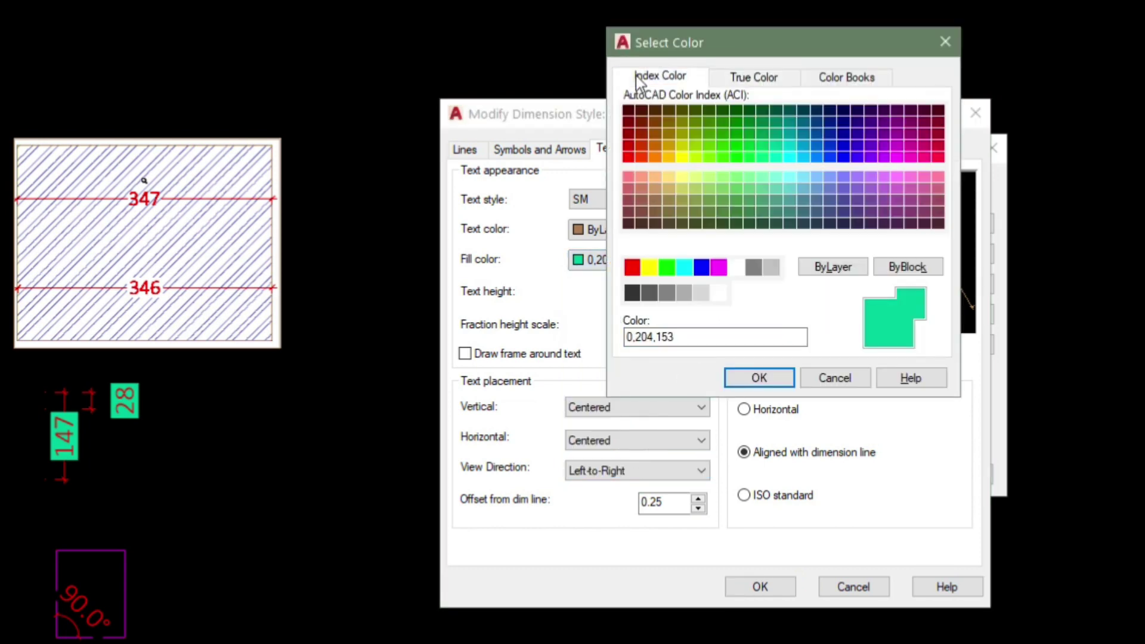
{"action": "left_click", "coordinate": [720, 300]}
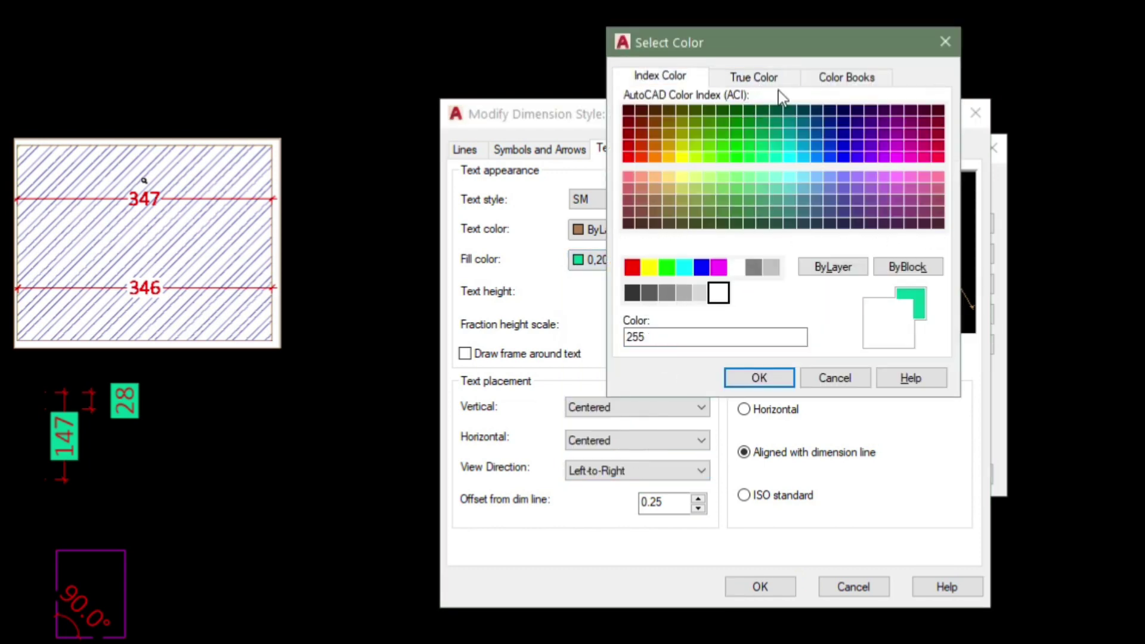
{"action": "left_click", "coordinate": [778, 84]}
{"action": "left_click", "coordinate": [758, 380]}
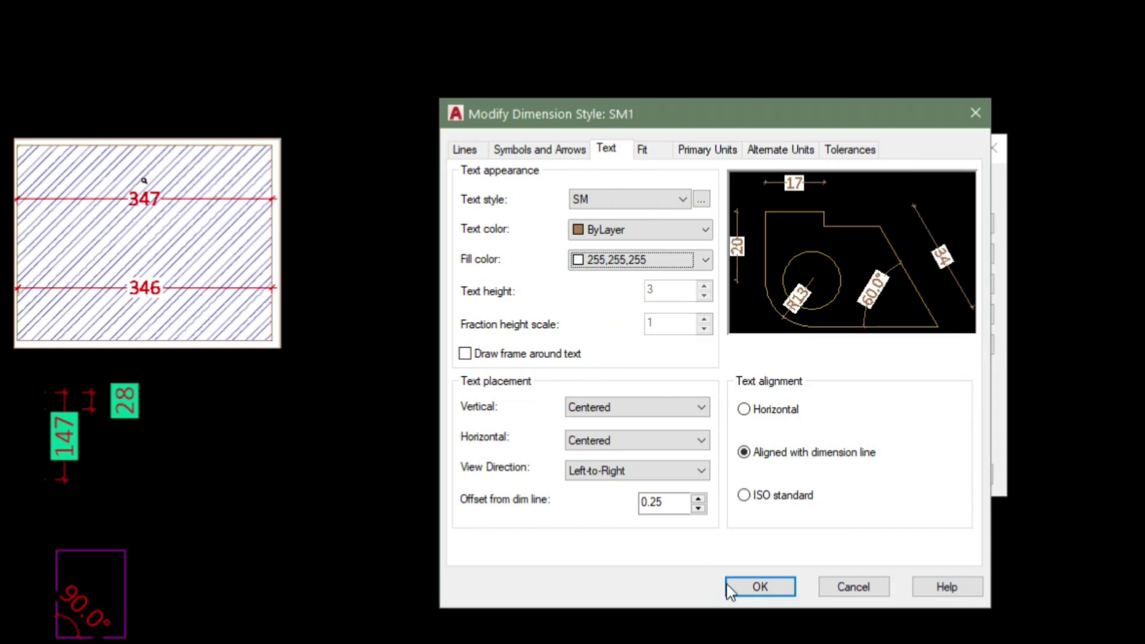
{"action": "left_click", "coordinate": [735, 587]}
{"action": "left_click", "coordinate": [874, 476]}
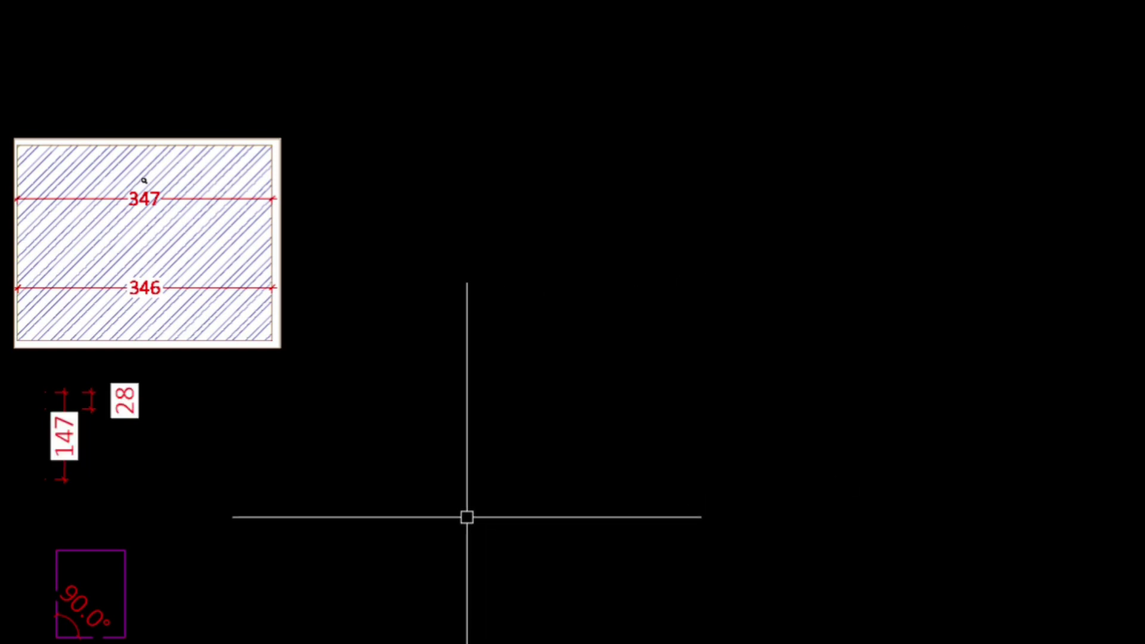
- Move the 147 dimension onto the rectangle's lower edge
{"action": "key", "text": "Return"}
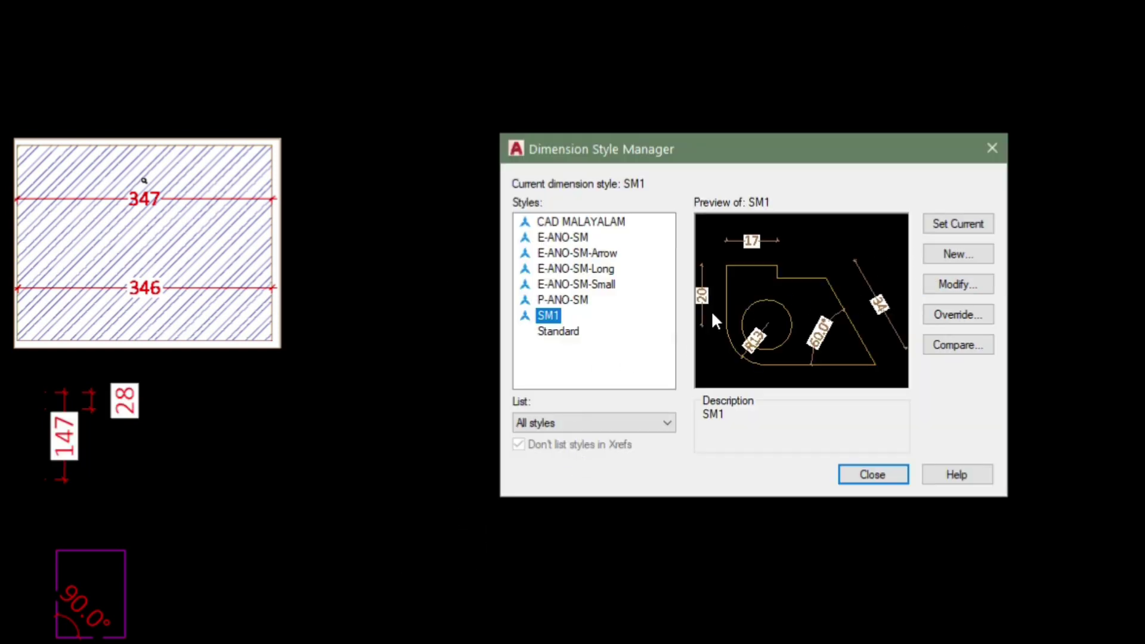
{"action": "key", "text": "Escape"}
{"action": "left_click", "coordinate": [56, 441]}
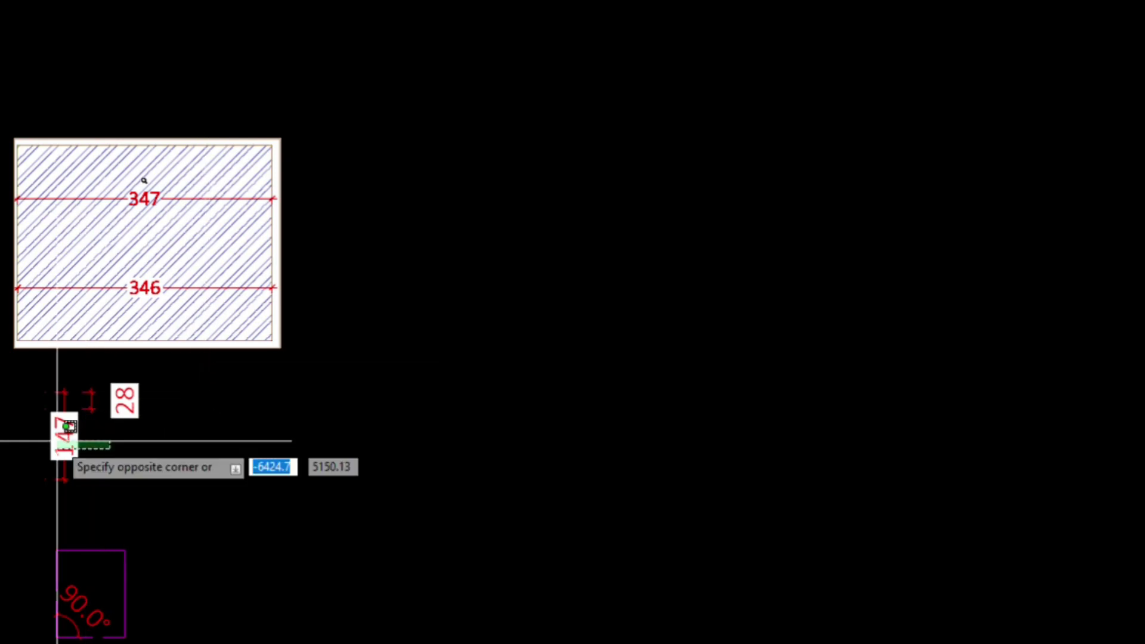
{"action": "left_click", "coordinate": [322, 520]}
{"action": "left_click", "coordinate": [446, 437]}
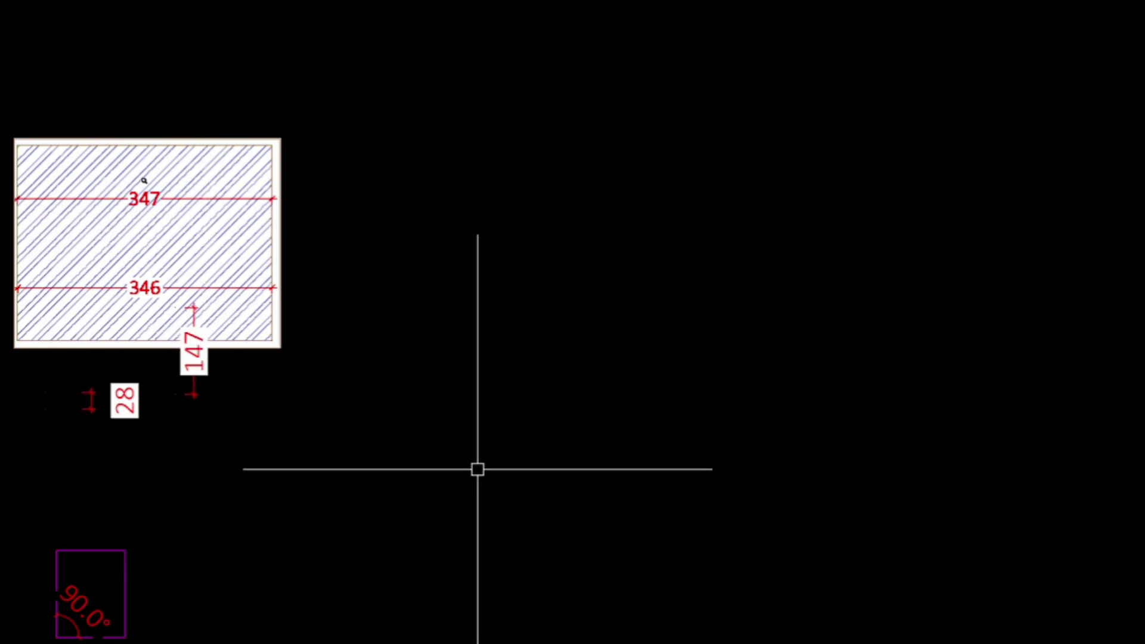
- Preview a window plot to check the white-filled dimension labels
{"action": "key", "text": "ctrl+p"}
{"action": "left_click", "coordinate": [601, 427]}
{"action": "left_click", "coordinate": [70, 141]}
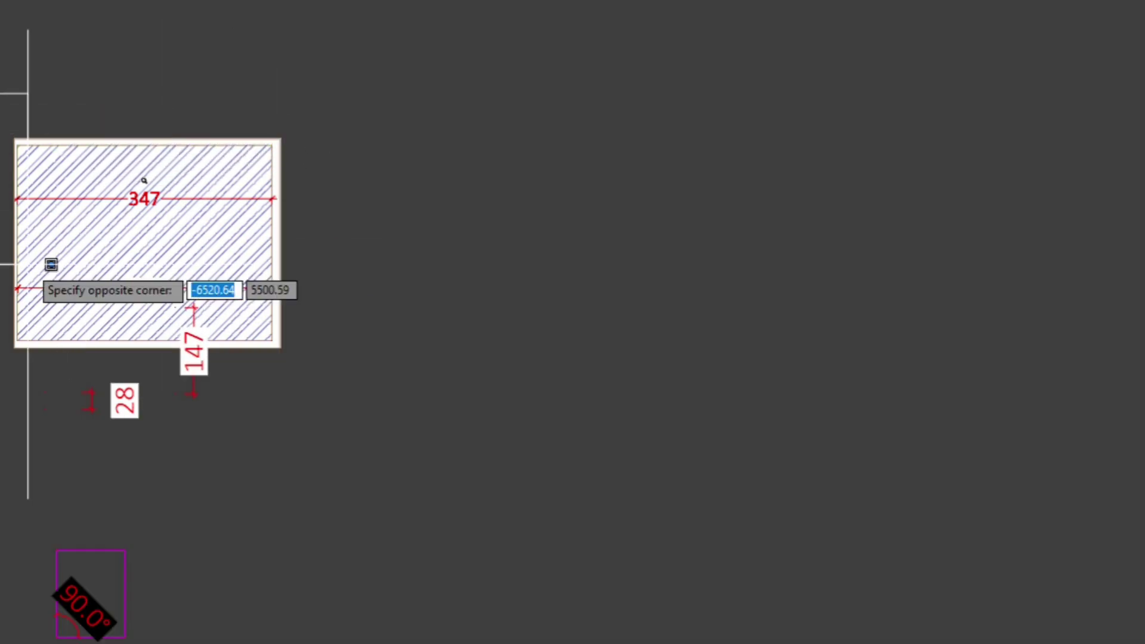
{"action": "left_click", "coordinate": [481, 642]}
{"action": "left_click", "coordinate": [440, 561]}
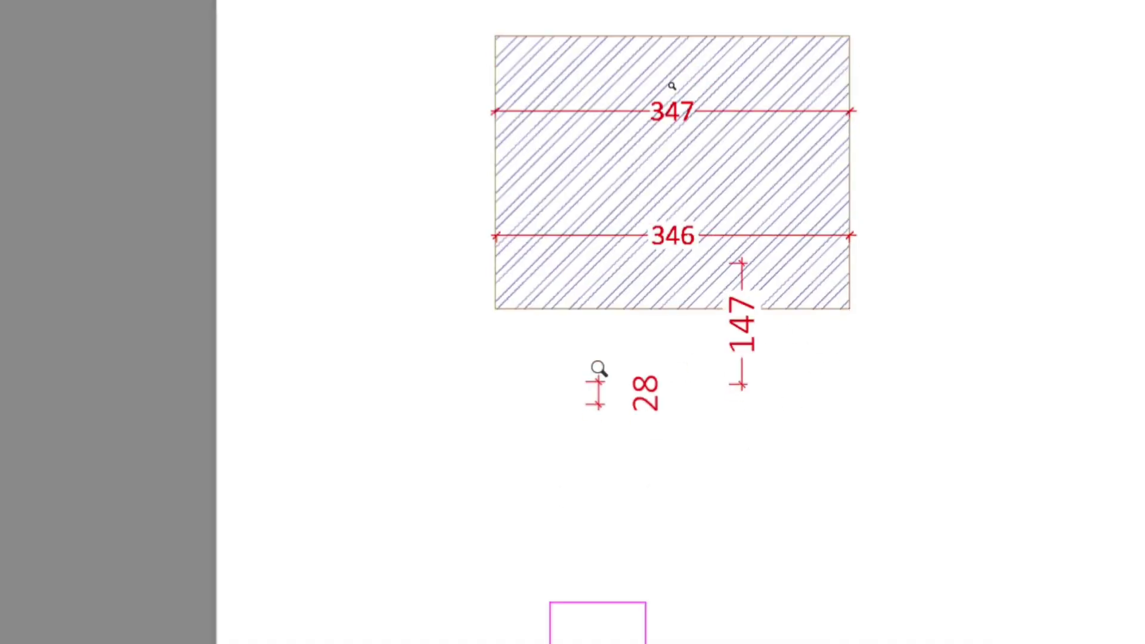
{"action": "key", "text": "Escape"}
{"action": "key", "text": "Escape"}
{"action": "left_click", "coordinate": [192, 345]}
- Move the 147 dimension back outside the rectangle, left of 28, and reopen dimension styles
{"action": "key", "text": "m"}
{"action": "key", "text": "Return"}
{"action": "left_click", "coordinate": [294, 434]}
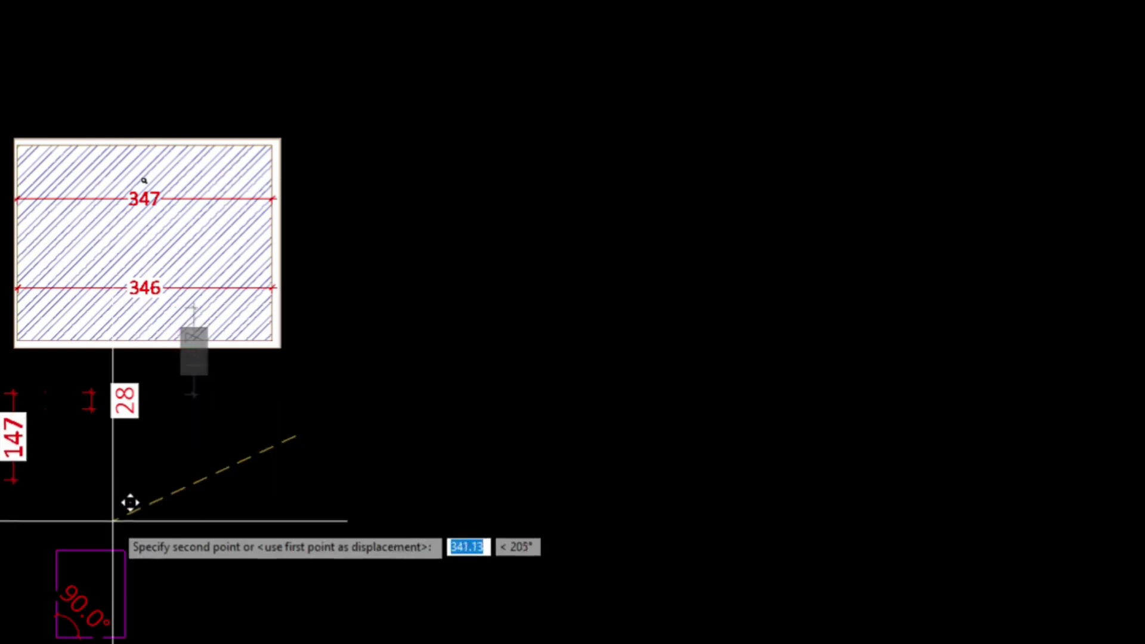
{"action": "left_click", "coordinate": [130, 503]}
{"action": "type", "text": "d"}
{"action": "key", "text": "Return"}
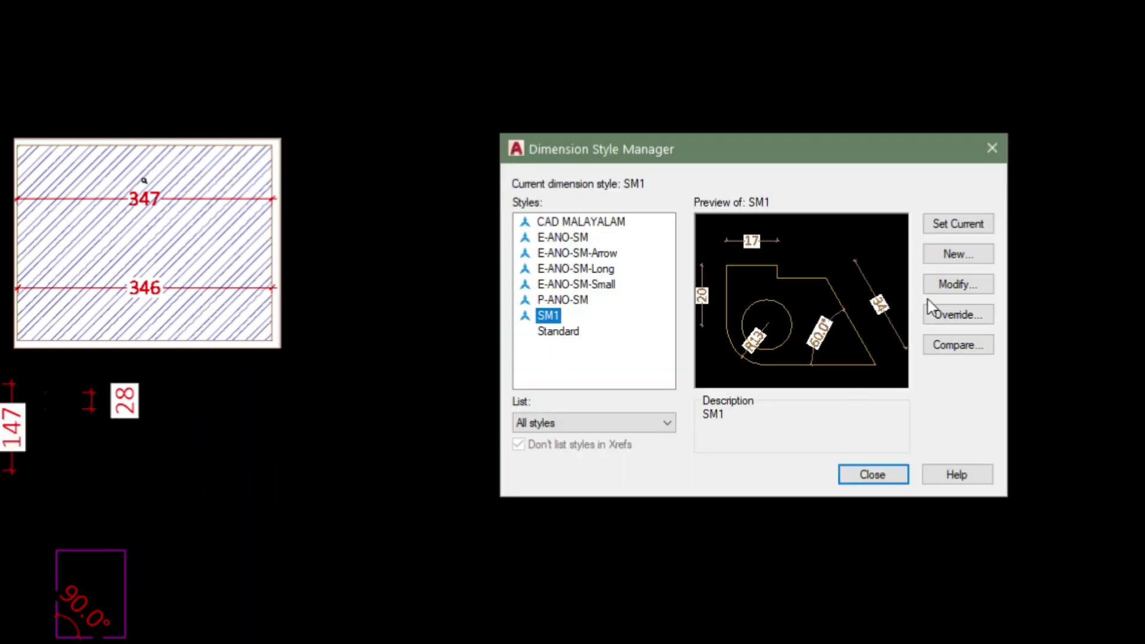
- In SM1's text settings, test a text frame and Above, Outside and Centered vertical placements
{"action": "left_click", "coordinate": [937, 288]}
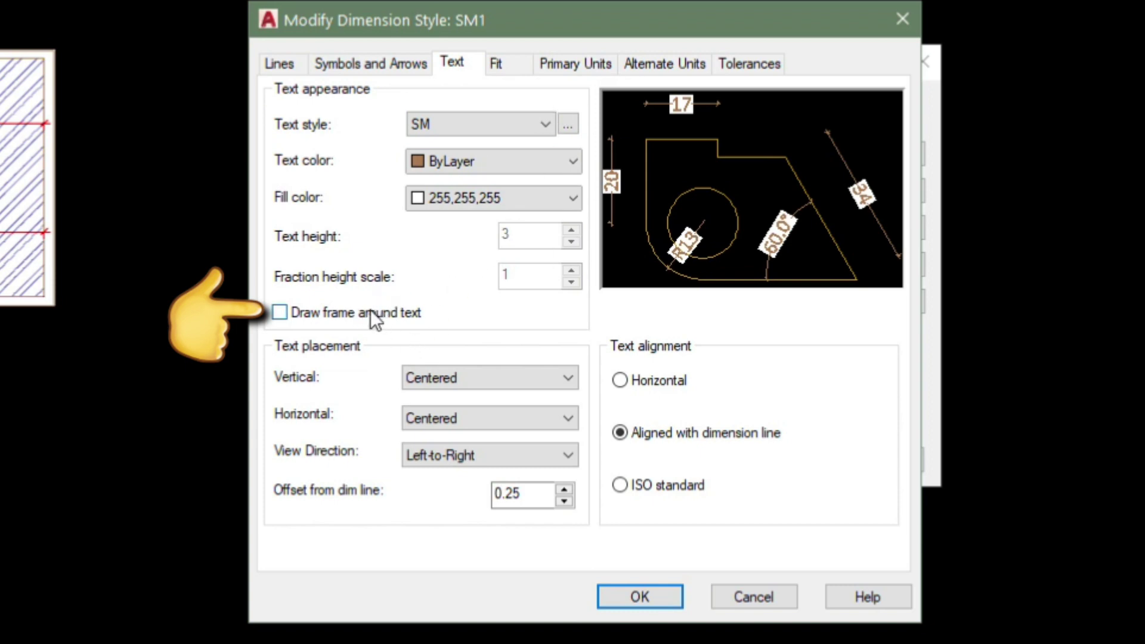
{"action": "left_click", "coordinate": [320, 313]}
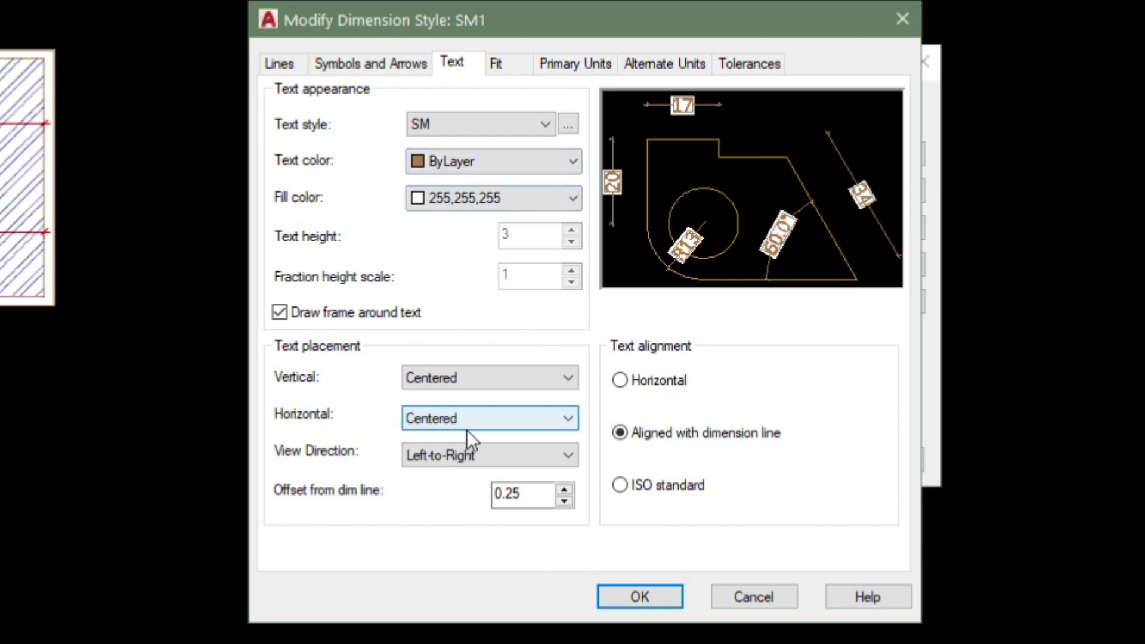
{"action": "left_click", "coordinate": [350, 316]}
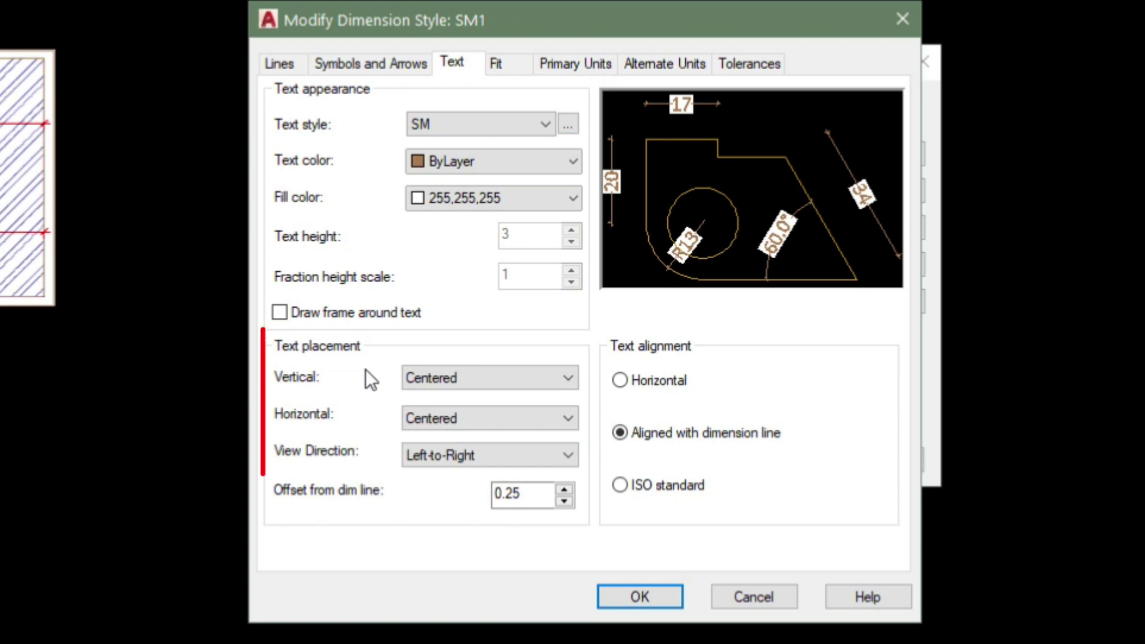
{"action": "left_click", "coordinate": [472, 382]}
{"action": "left_click", "coordinate": [442, 418]}
{"action": "left_click", "coordinate": [465, 376]}
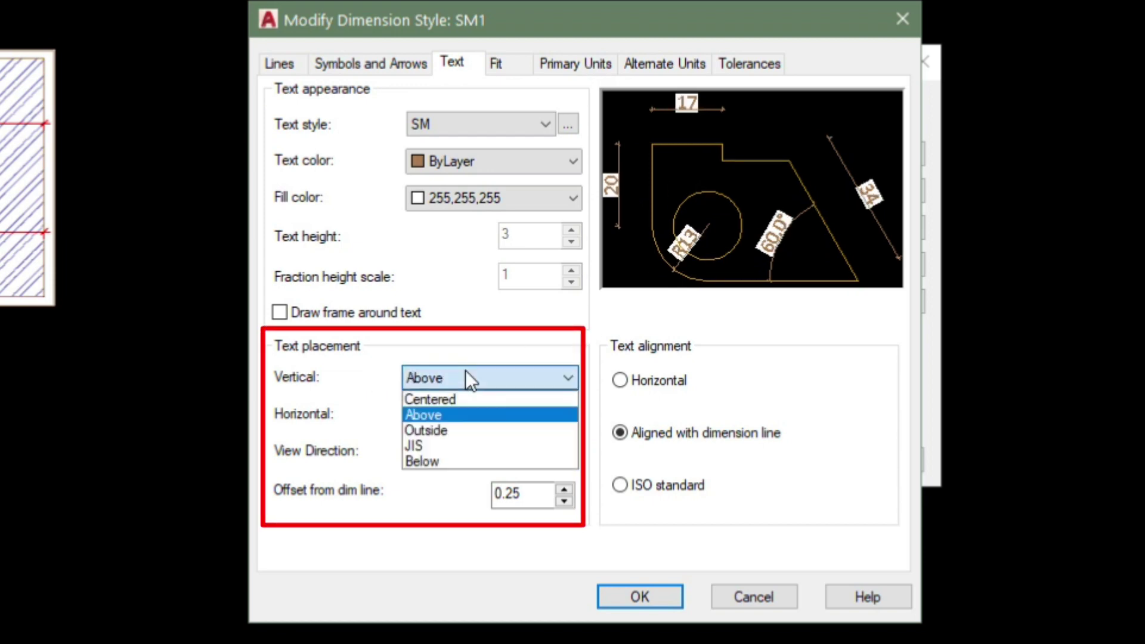
{"action": "left_click", "coordinate": [454, 433]}
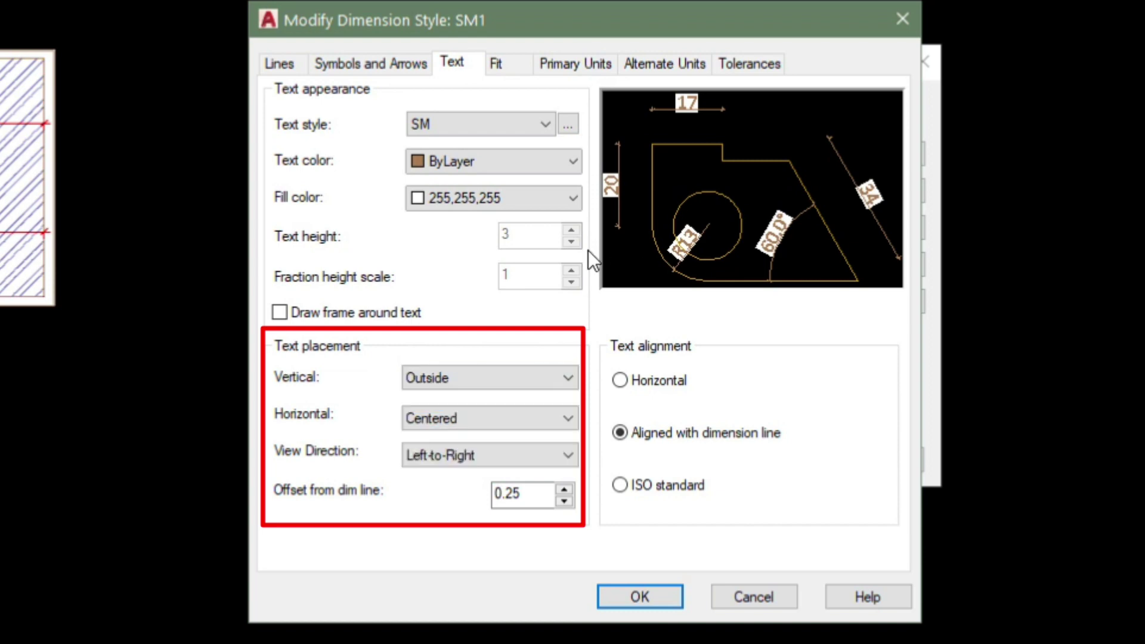
{"action": "left_click", "coordinate": [456, 376]}
{"action": "left_click", "coordinate": [459, 400]}
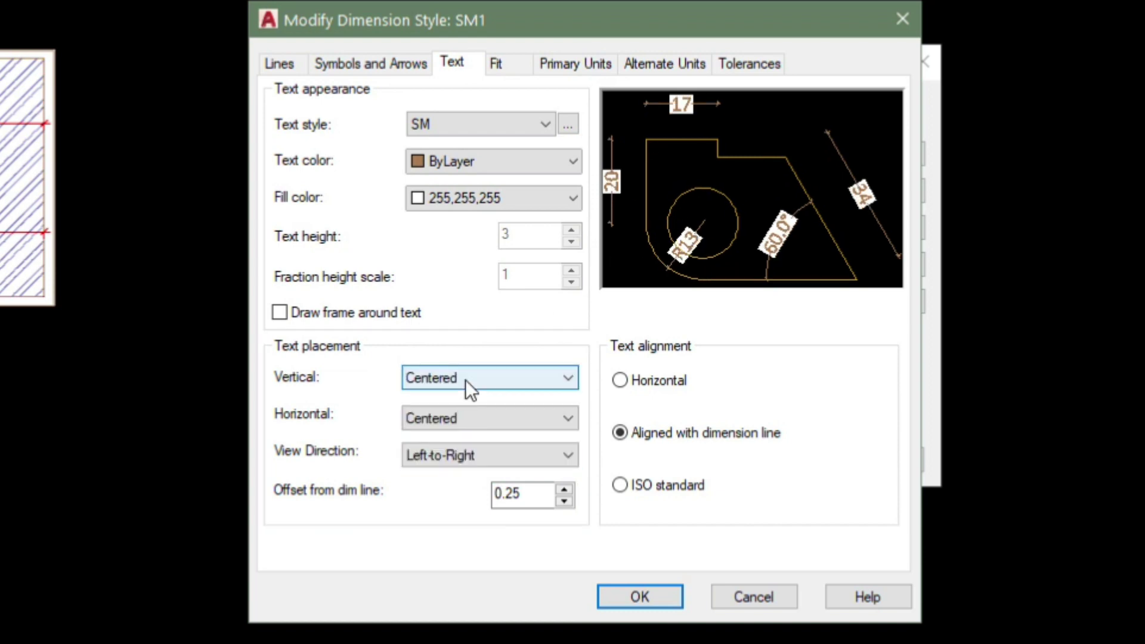
{"action": "left_click", "coordinate": [465, 379]}
{"action": "left_click", "coordinate": [454, 415]}
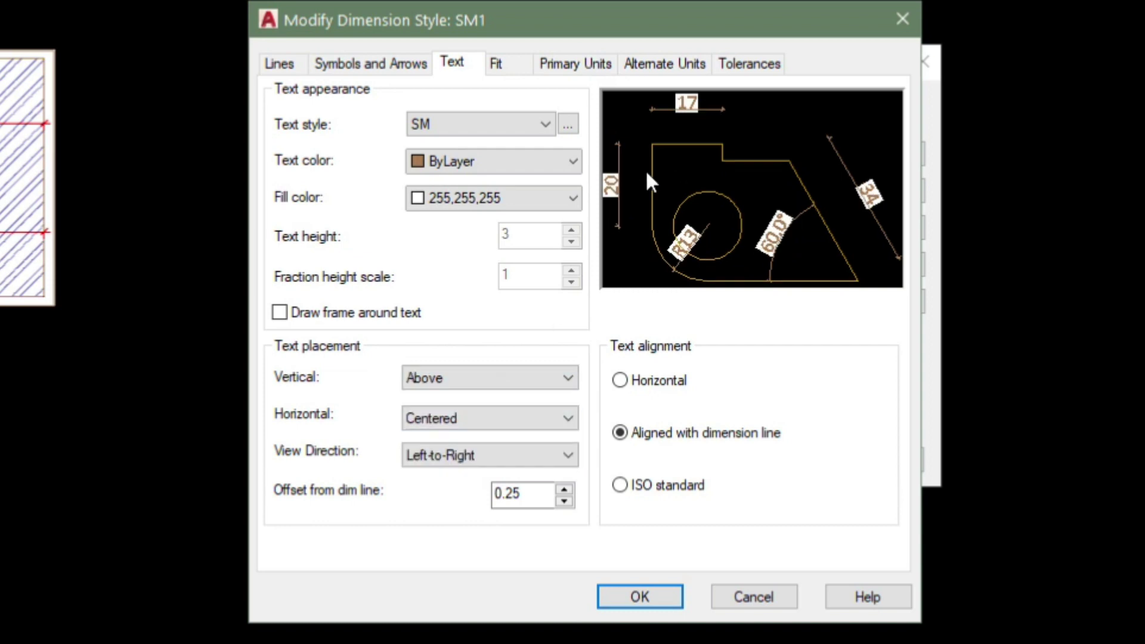
{"action": "left_click", "coordinate": [479, 375]}
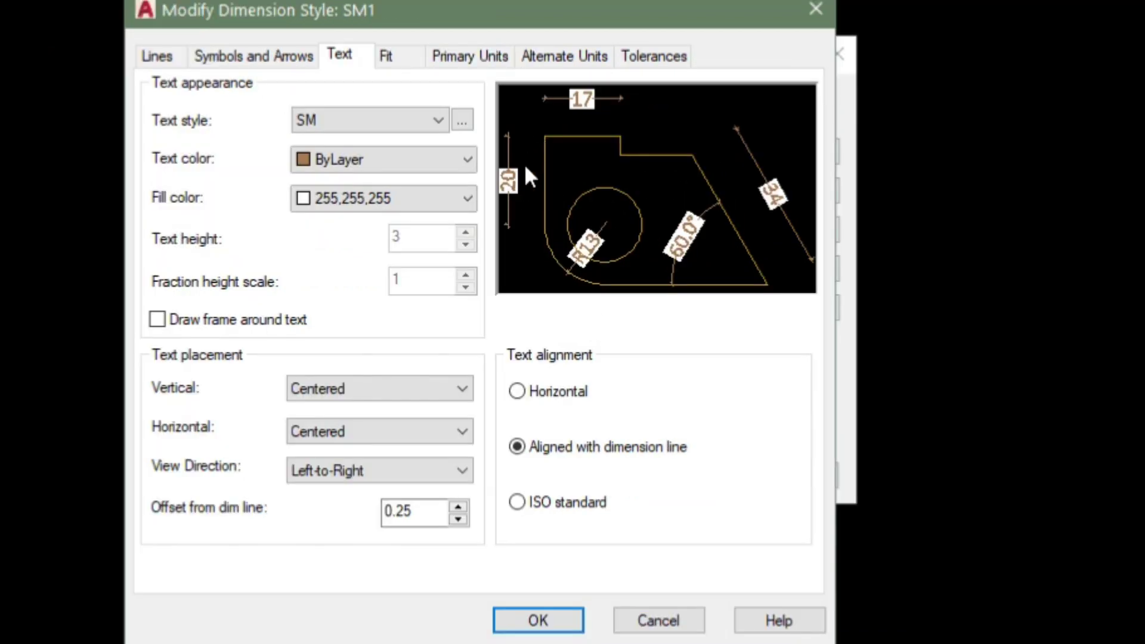
- Preview Right-to-Left view direction, then return it to Left-to-Right
{"action": "left_click", "coordinate": [321, 470]}
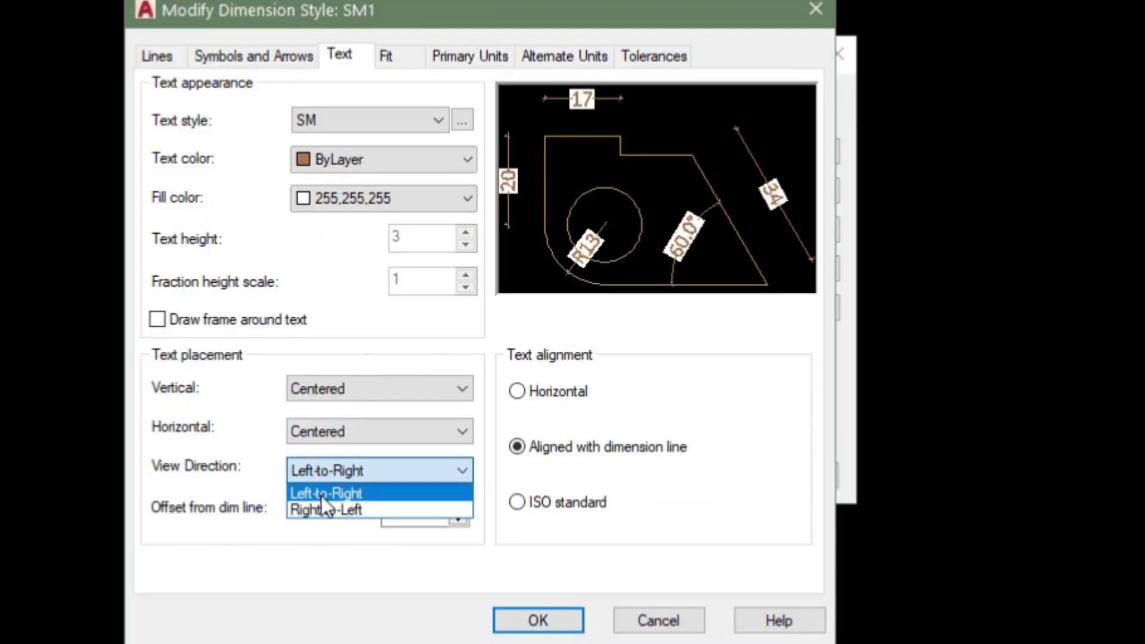
{"action": "left_click", "coordinate": [322, 504]}
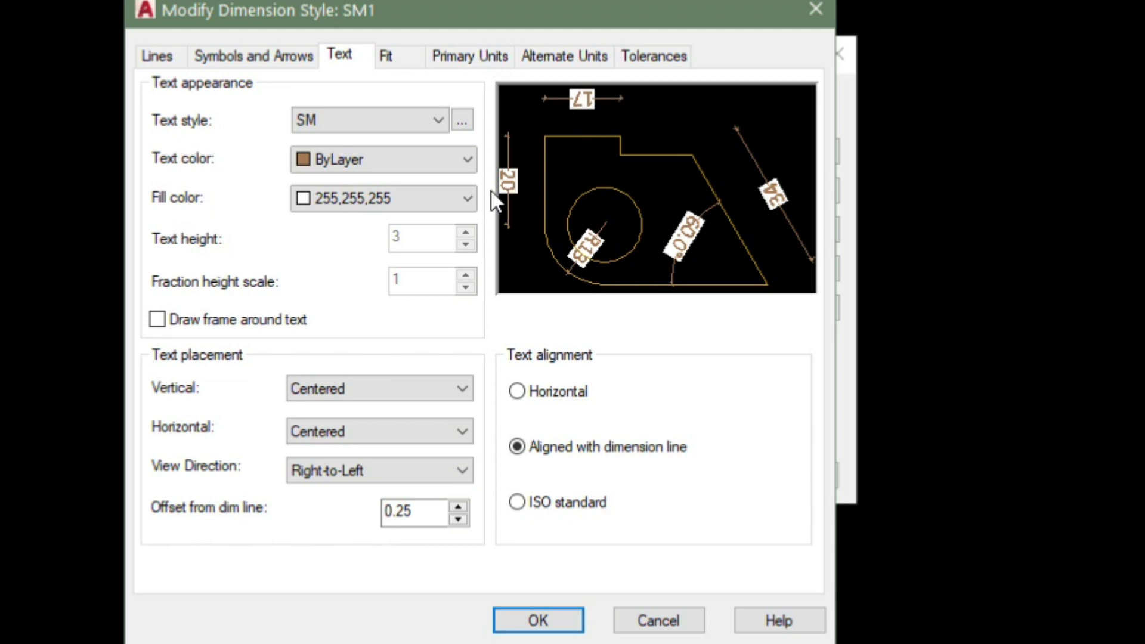
{"action": "left_click", "coordinate": [362, 472]}
{"action": "left_click", "coordinate": [347, 494]}
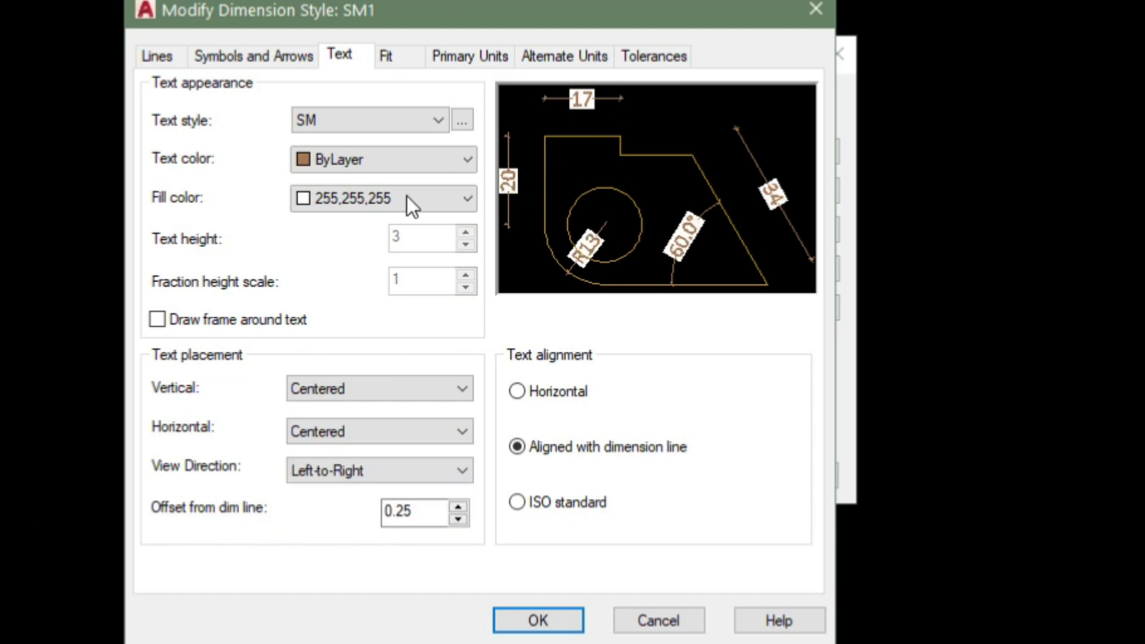
- Set the offset from dimension line to 1, keeping SM as the text style
{"action": "double_click", "coordinate": [426, 511]}
{"action": "type", "text": "2"}
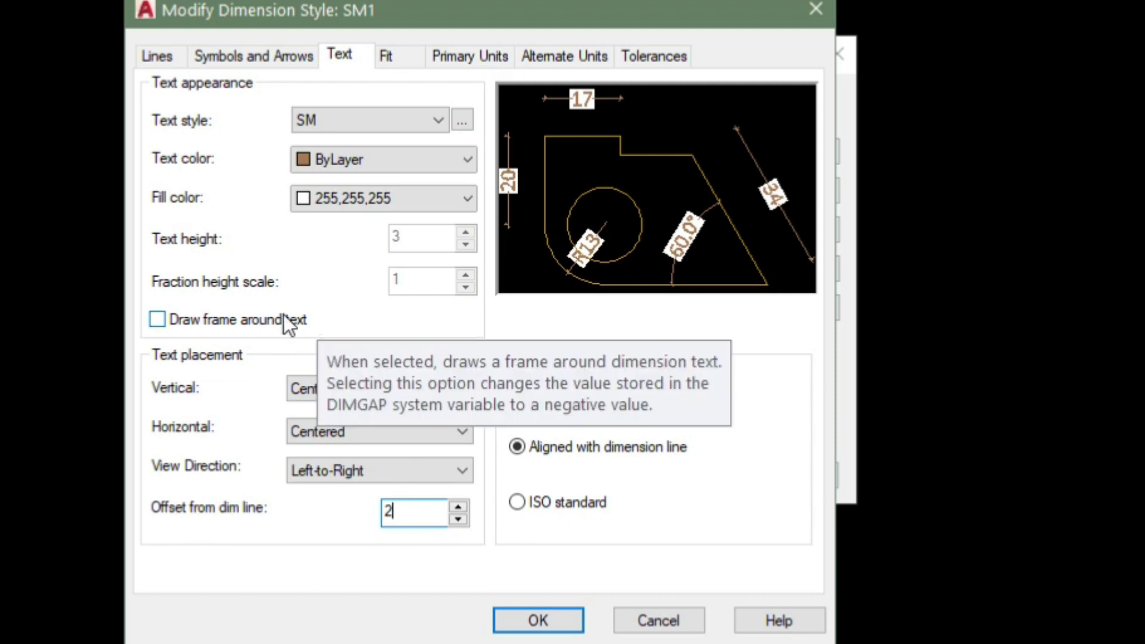
{"action": "left_click", "coordinate": [260, 319]}
{"action": "left_click", "coordinate": [260, 319]}
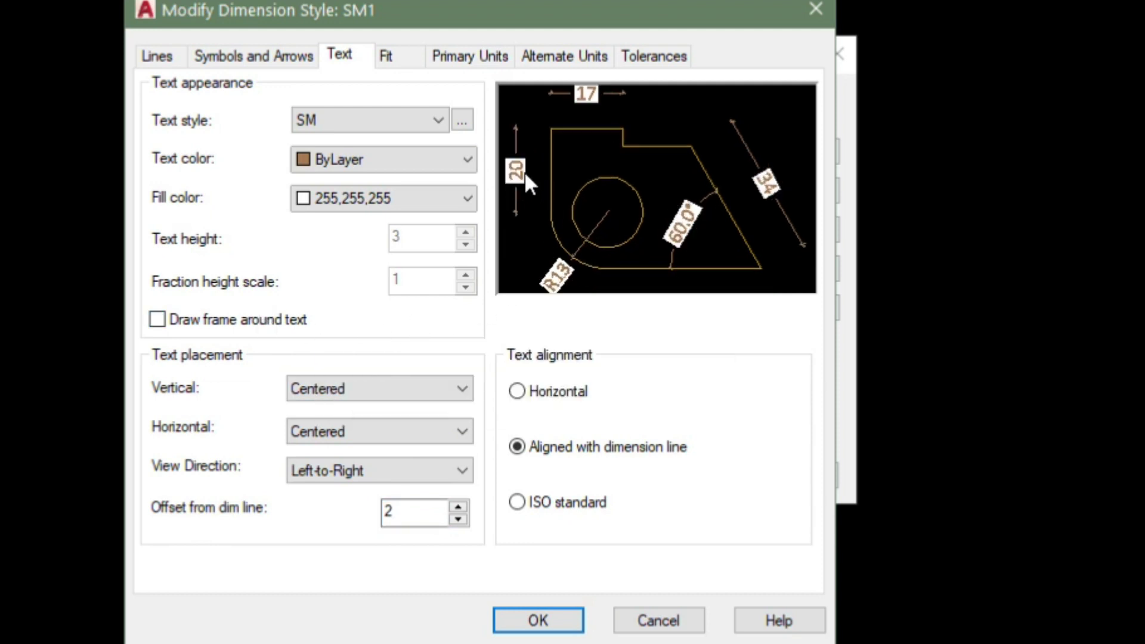
{"action": "left_click_drag", "start_coordinate": [432, 512], "coordinate": [383, 523]}
{"action": "type", "text": "1"}
{"action": "left_click", "coordinate": [399, 123]}
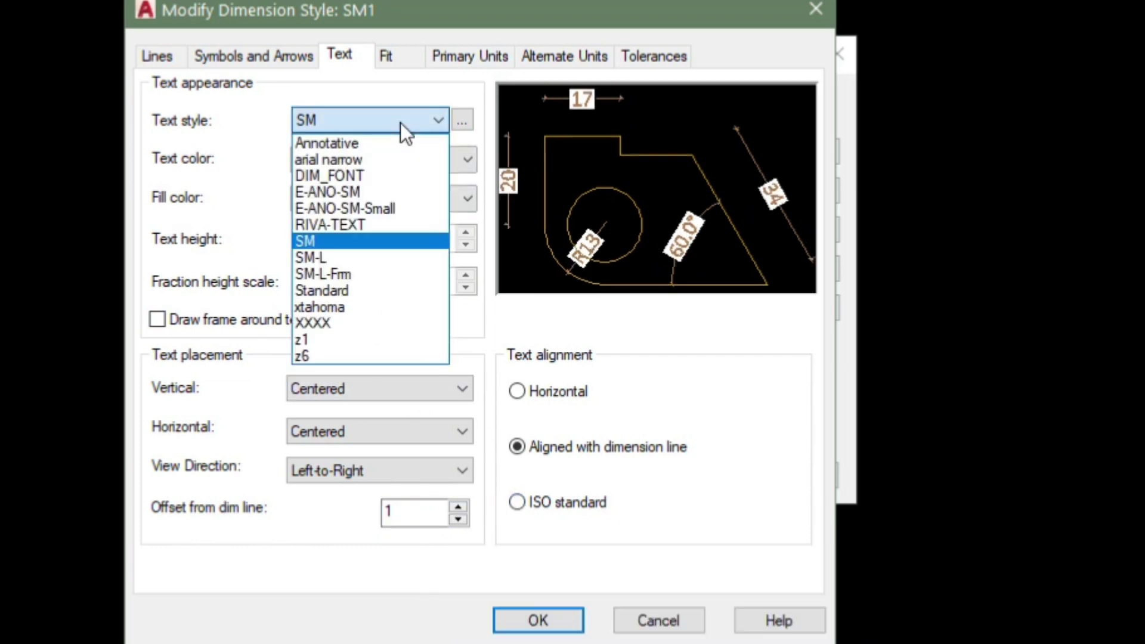
{"action": "left_click", "coordinate": [420, 89]}
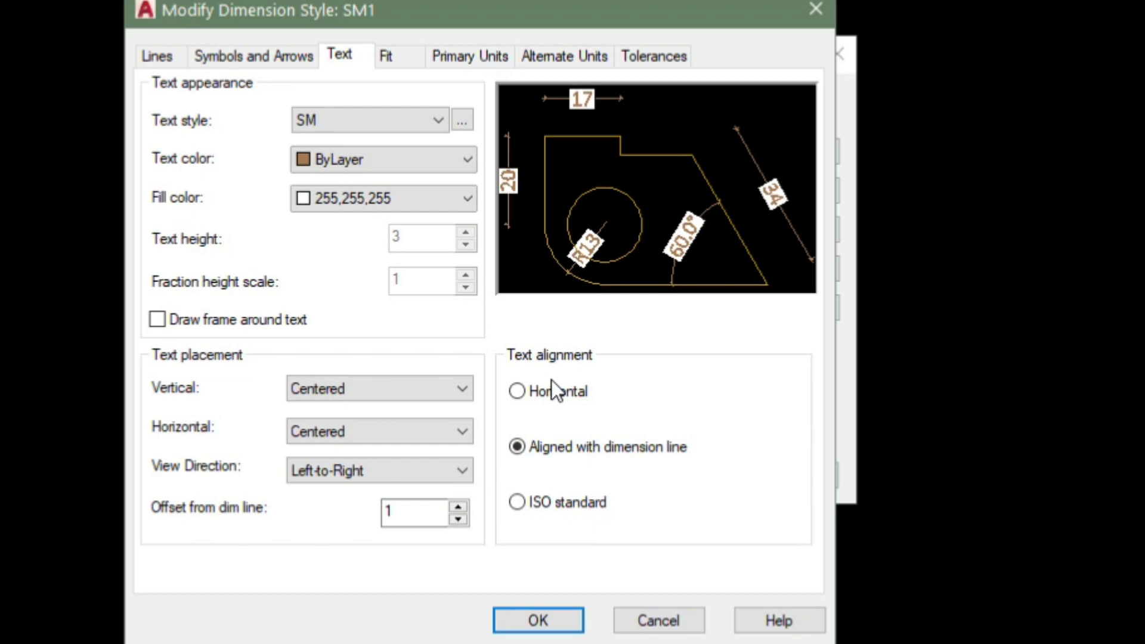
- Try Horizontal and Aligned text alignment, then choose ISO standard
{"action": "left_click", "coordinate": [526, 395]}
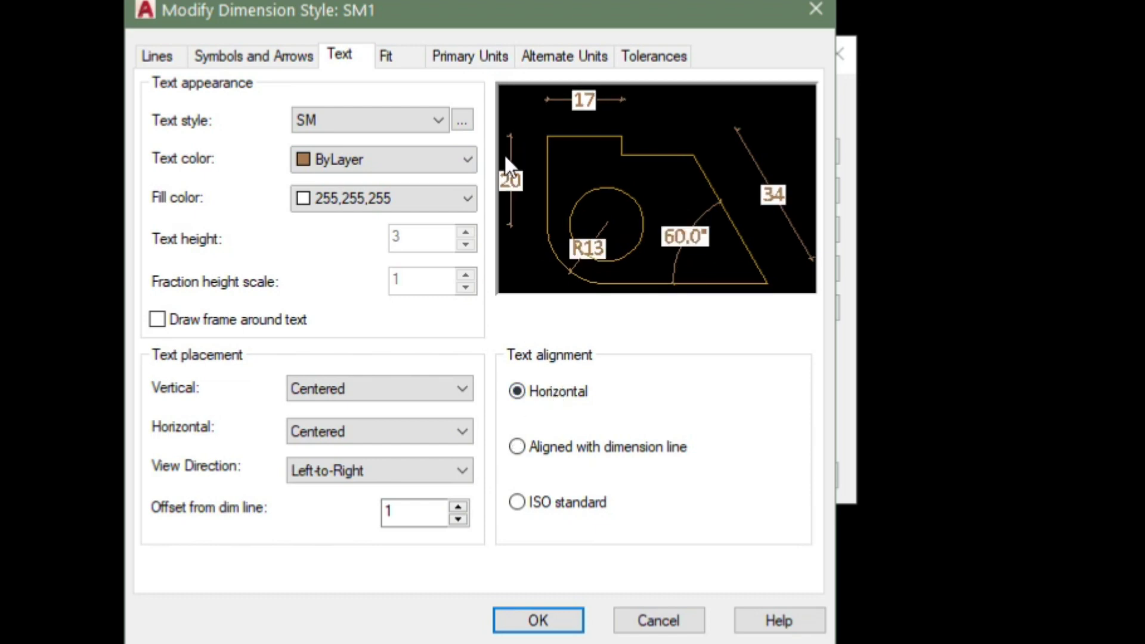
{"action": "left_click", "coordinate": [550, 456]}
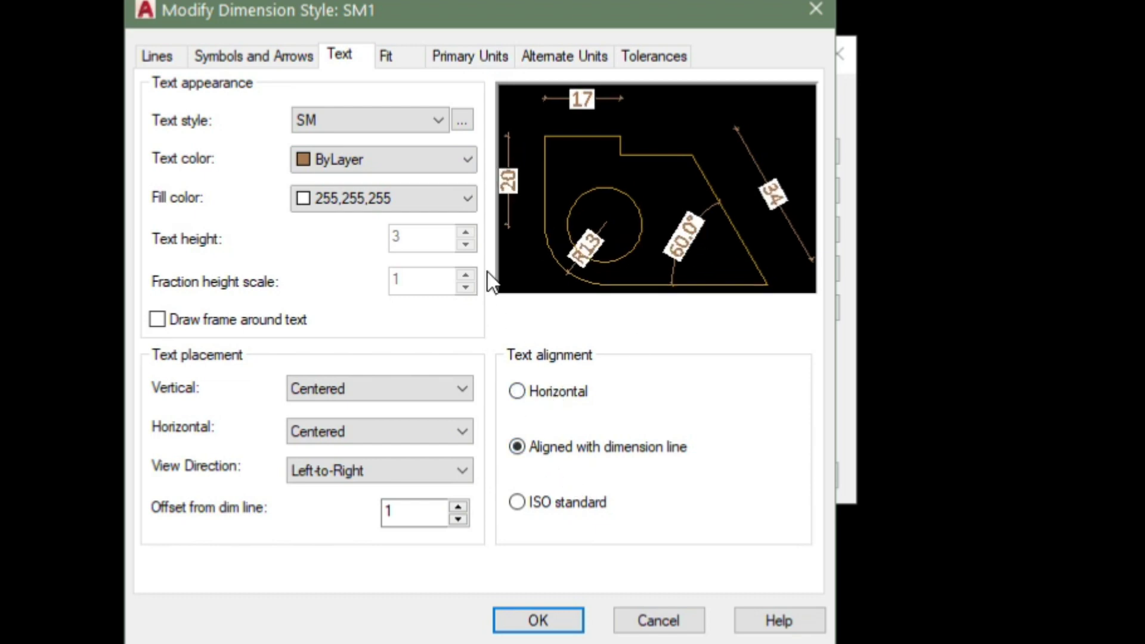
{"action": "left_click", "coordinate": [522, 502]}
- Align SM1's text with the dimension line and set Fit to move arrows outside first
{"action": "left_click", "coordinate": [547, 448]}
{"action": "left_click", "coordinate": [392, 67]}
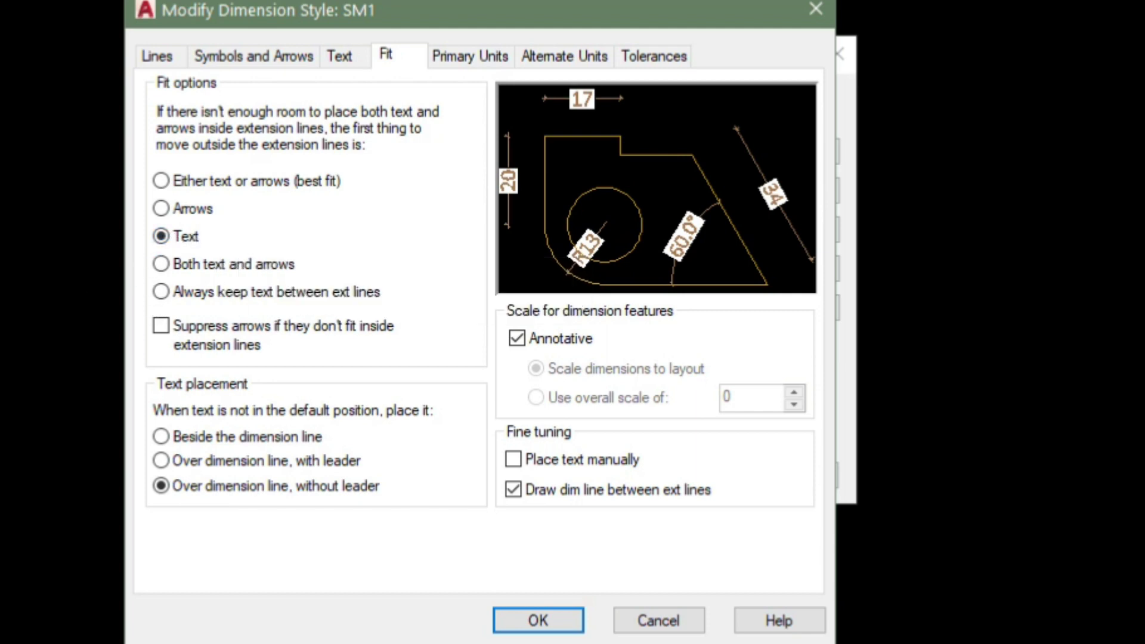
{"action": "left_click", "coordinate": [190, 210]}
- Save the SM1 changes, make SM1 the current dimension style and close the manager
{"action": "left_click", "coordinate": [537, 620]}
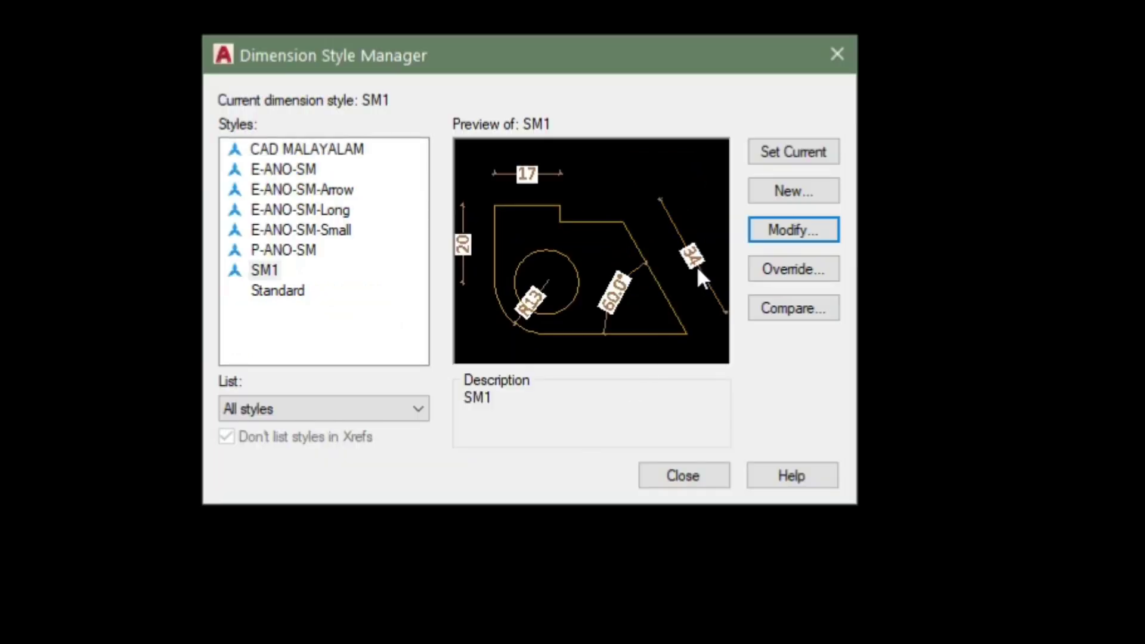
{"action": "left_click", "coordinate": [774, 157]}
{"action": "left_click", "coordinate": [665, 482]}
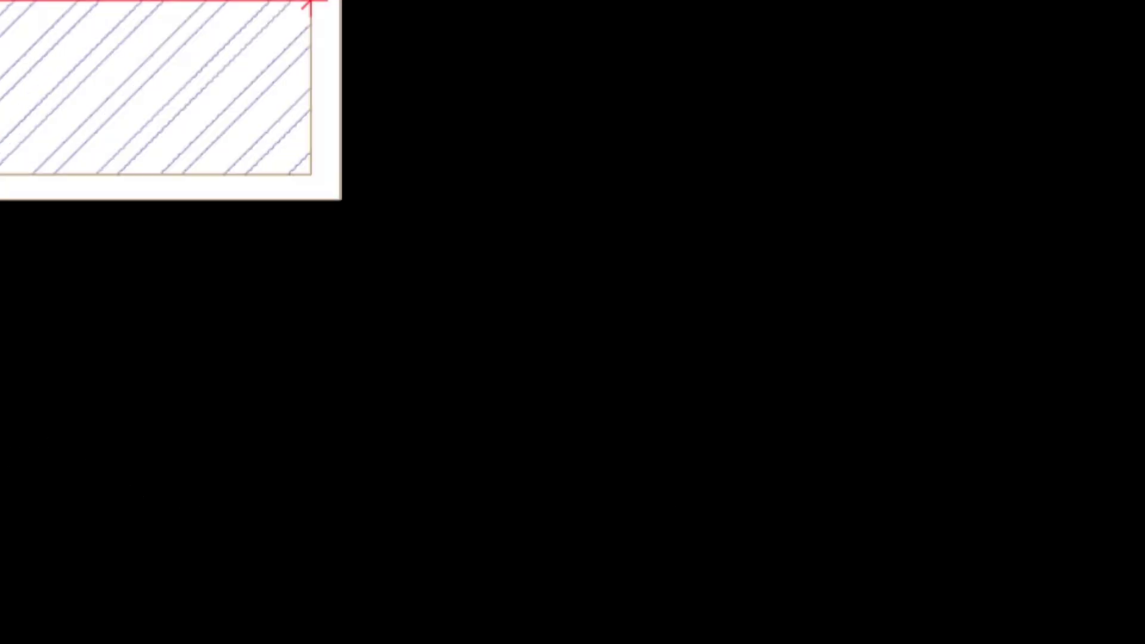
- Draw linear dimensions of 58 and 62 by the hatched rectangle
{"action": "type", "text": "S"}
{"action": "key", "text": "Return"}
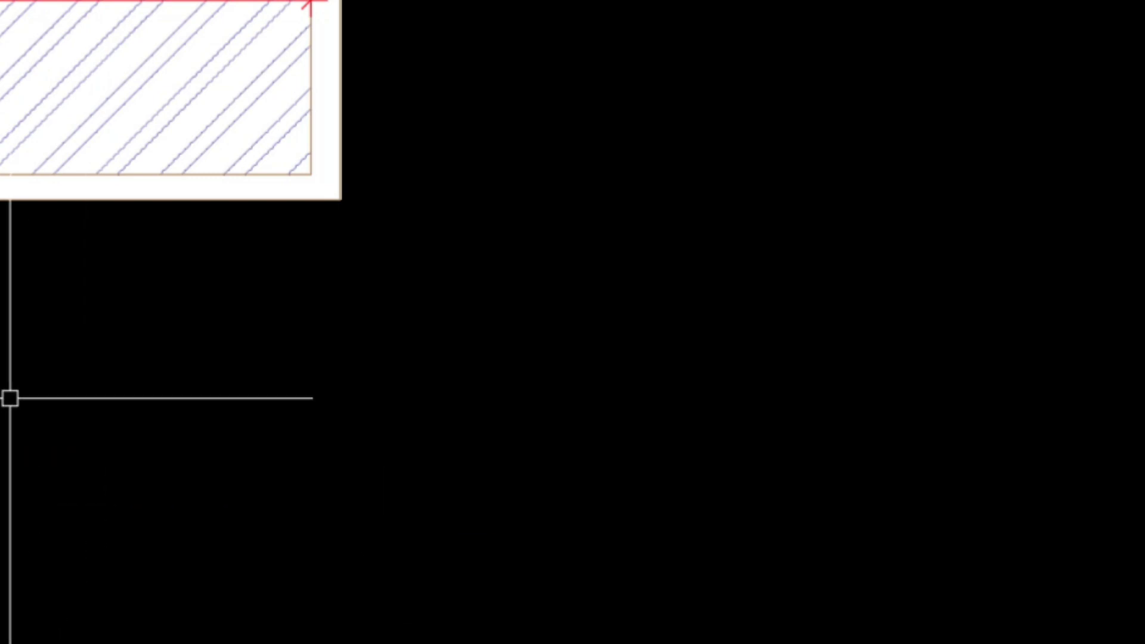
{"action": "left_click", "coordinate": [22, 533]}
{"action": "left_click", "coordinate": [133, 534]}
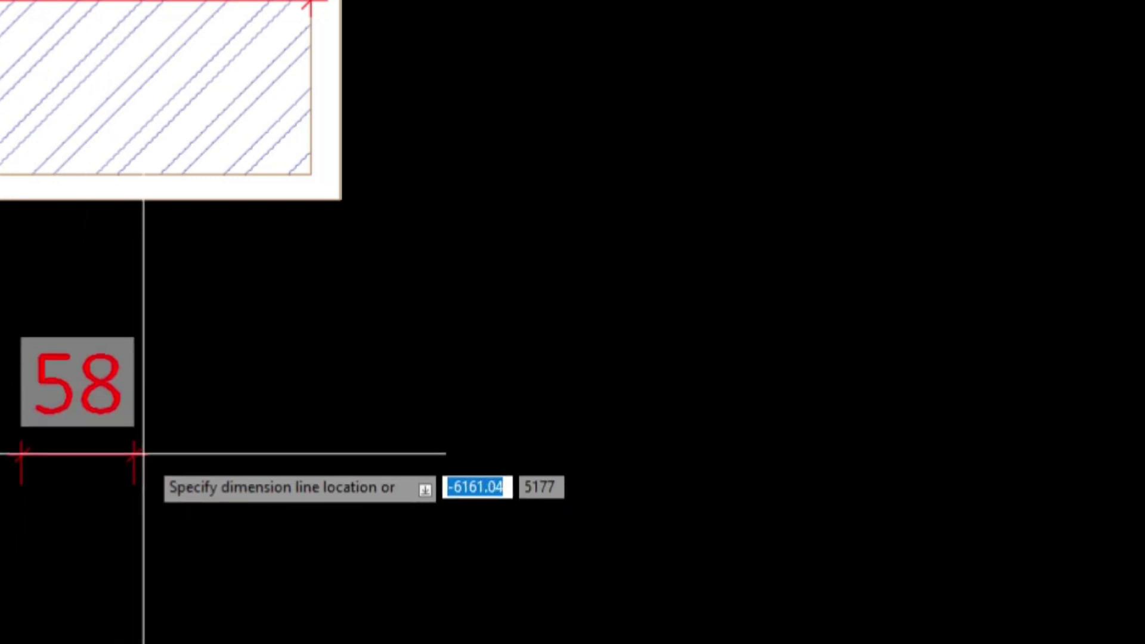
{"action": "left_click", "coordinate": [143, 452]}
{"action": "key", "text": "Return"}
{"action": "left_click", "coordinate": [189, 509]}
{"action": "left_click", "coordinate": [460, 507]}
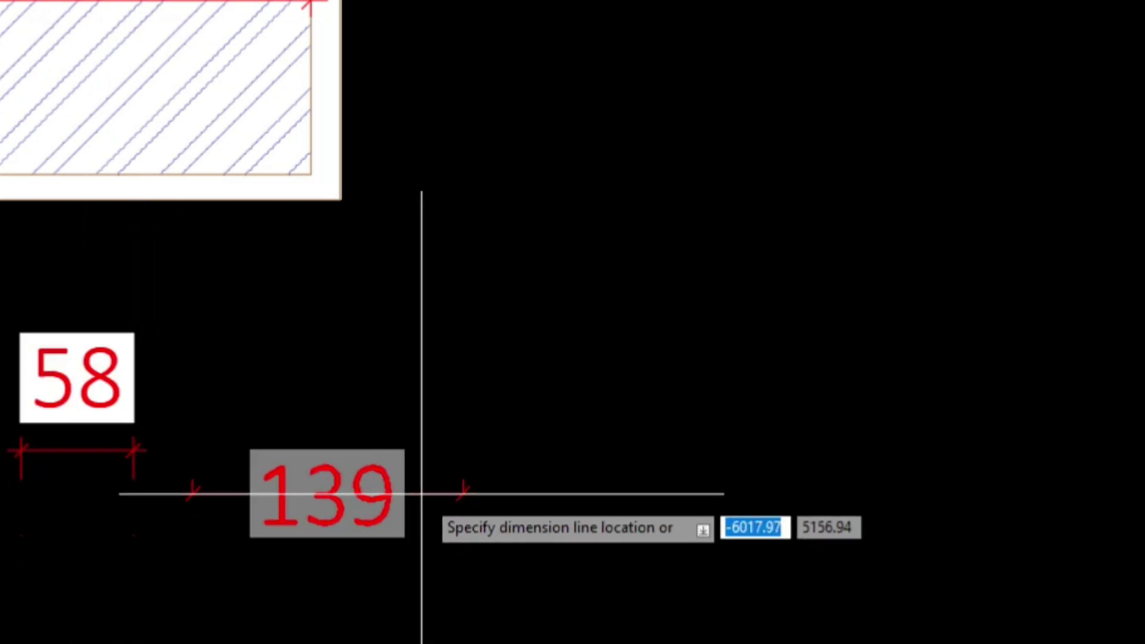
{"action": "key", "text": "Escape"}
{"action": "left_click", "coordinate": [427, 503]}
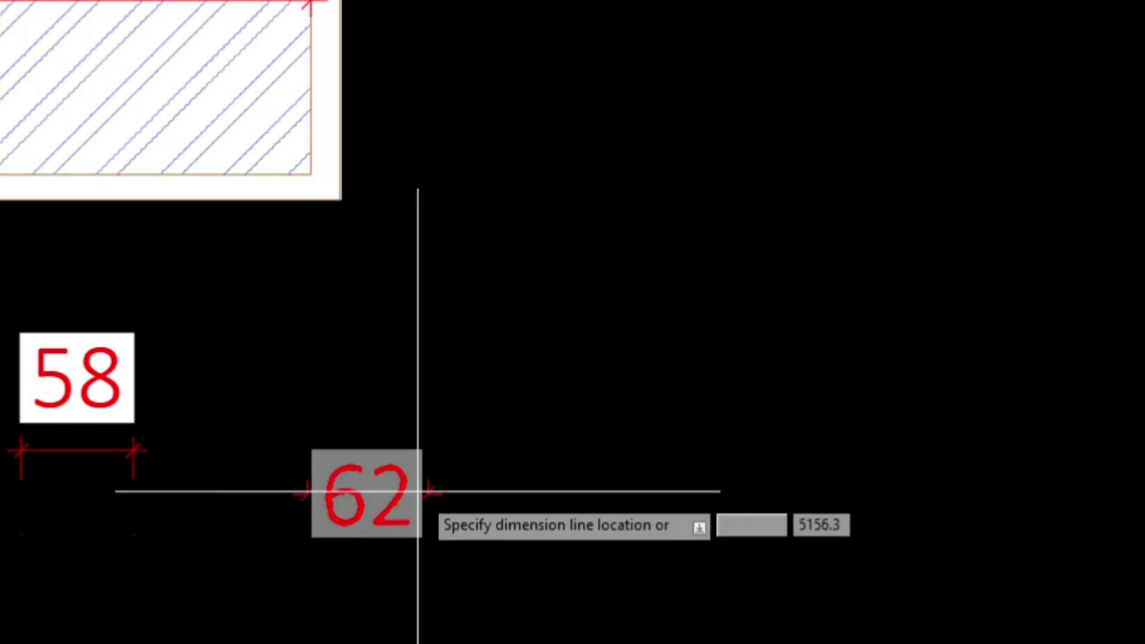
{"action": "left_click", "coordinate": [432, 436]}
- Set SM1's fit option to Both text and arrows after trying Text, and make SM1 current
{"action": "type", "text": "d"}
{"action": "key", "text": "Return"}
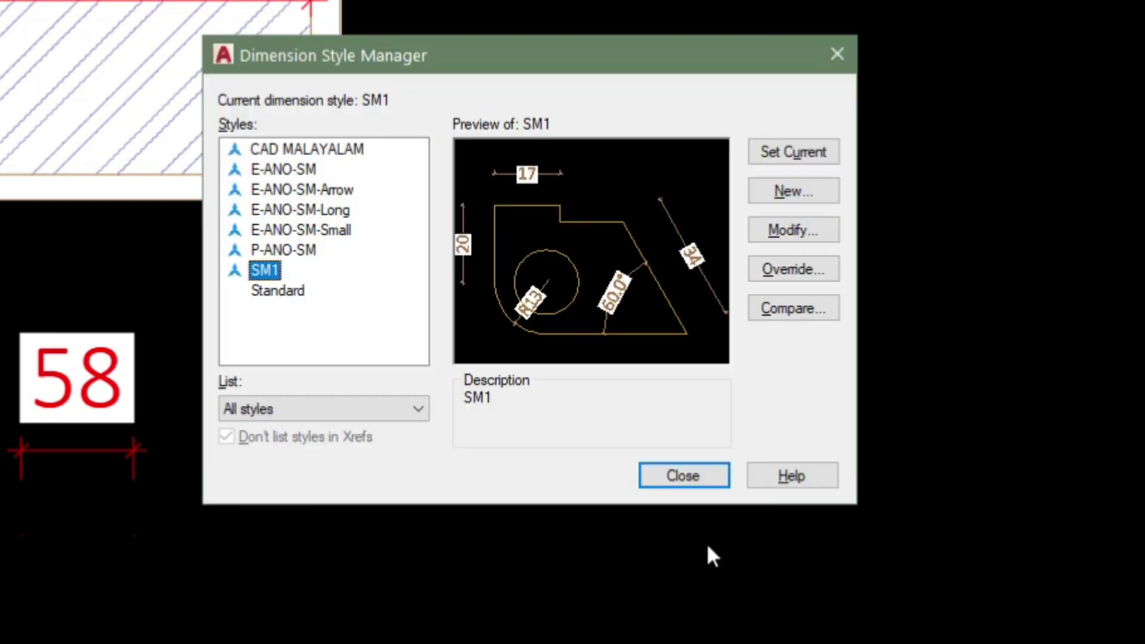
{"action": "left_click", "coordinate": [793, 236]}
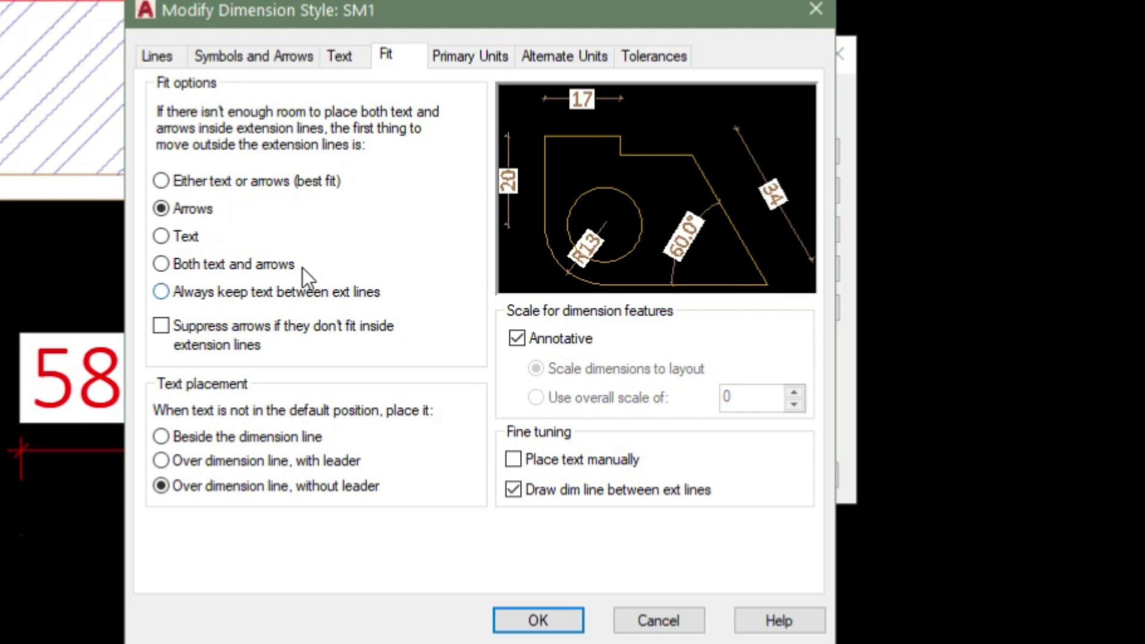
{"action": "left_click", "coordinate": [186, 236]}
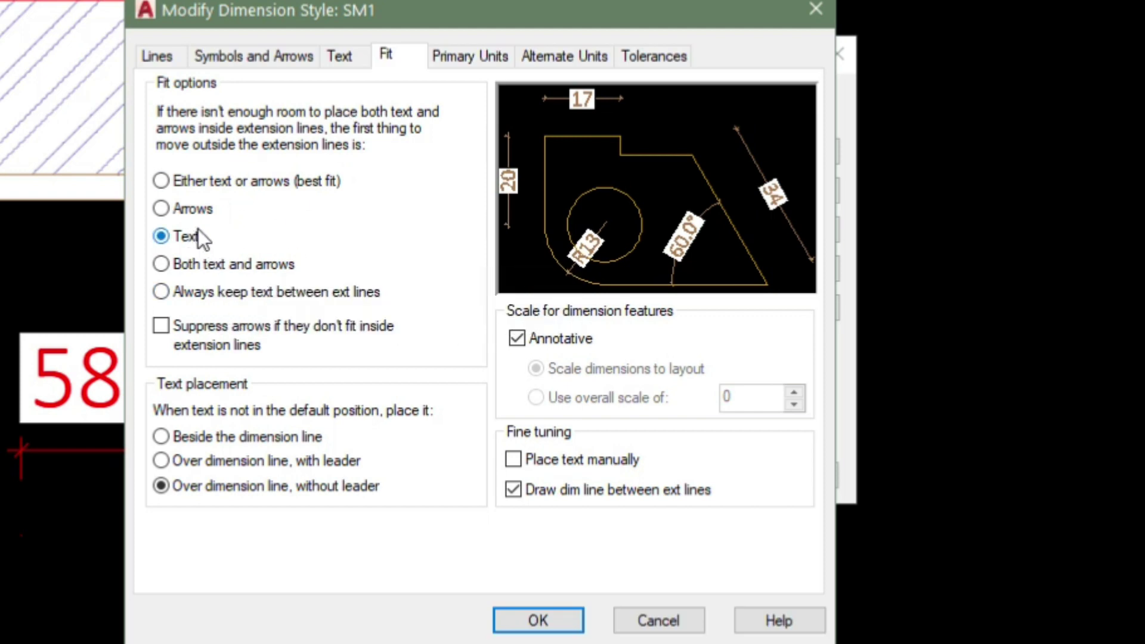
{"action": "left_click", "coordinate": [225, 263]}
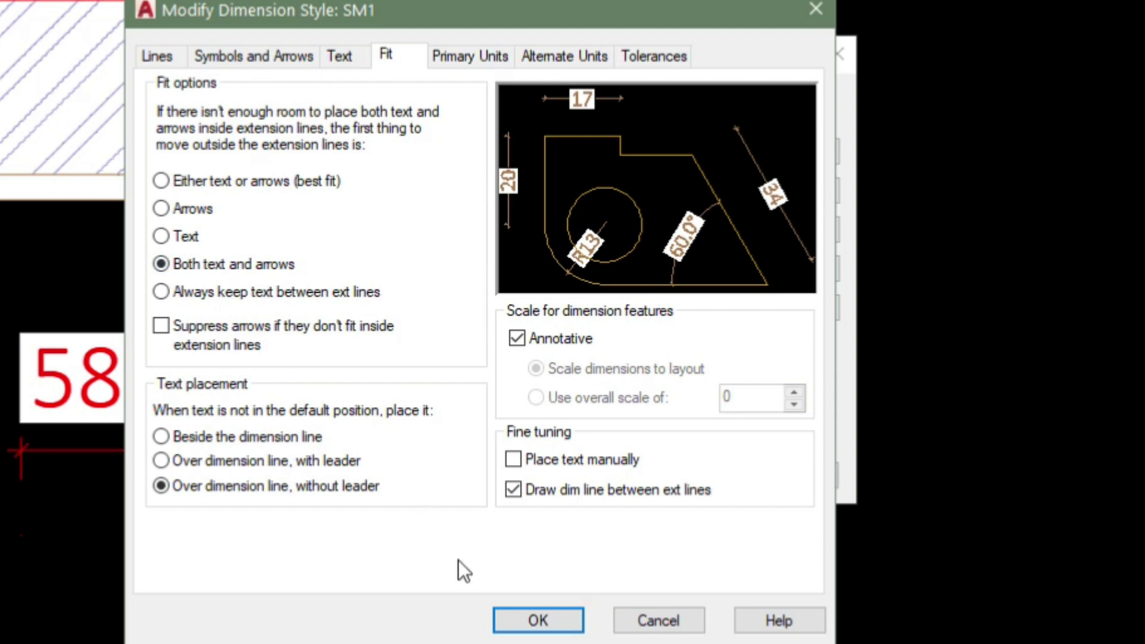
{"action": "left_click", "coordinate": [517, 615]}
{"action": "left_click", "coordinate": [794, 152]}
{"action": "left_click", "coordinate": [679, 482]}
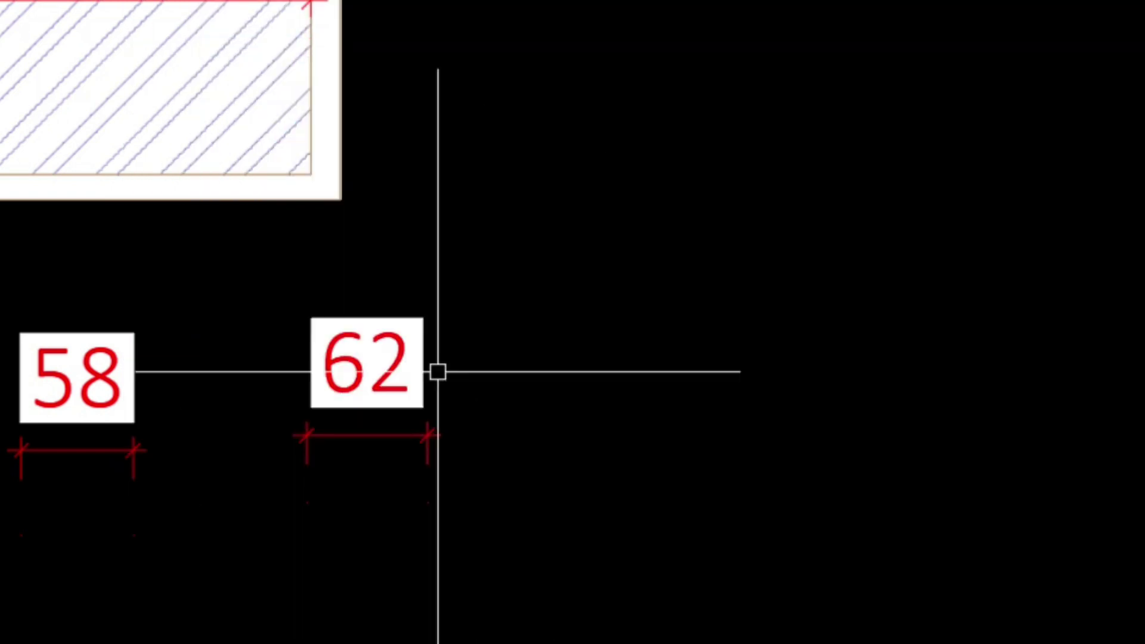
- Switch SM1's fit option to Always keep text between extension lines and make it current
{"action": "key", "text": "Return"}
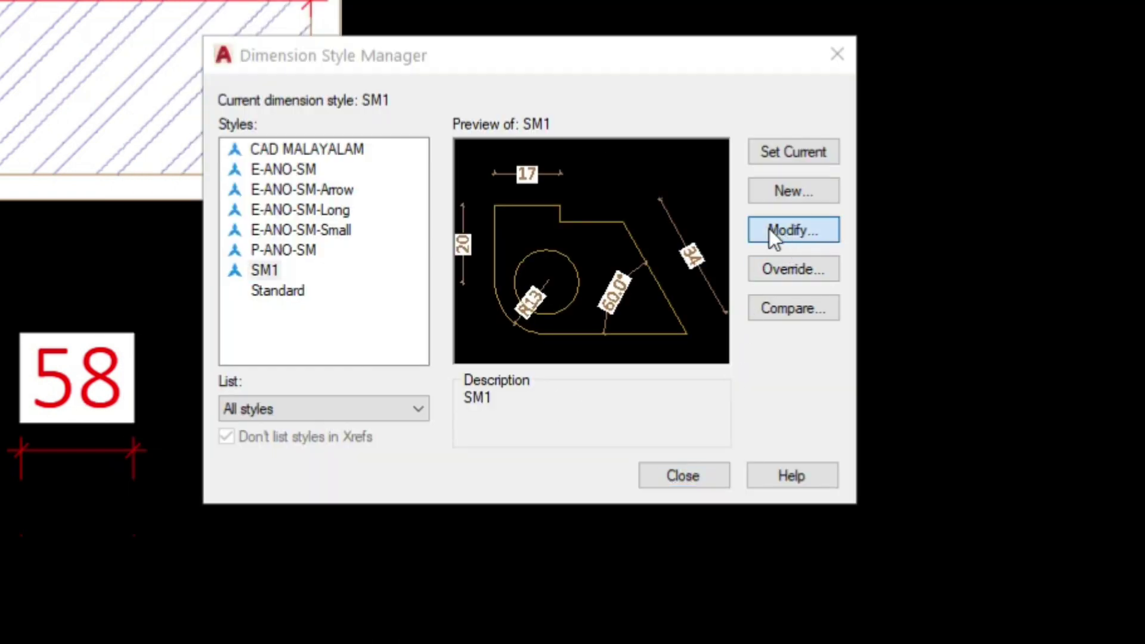
{"action": "left_click", "coordinate": [770, 229]}
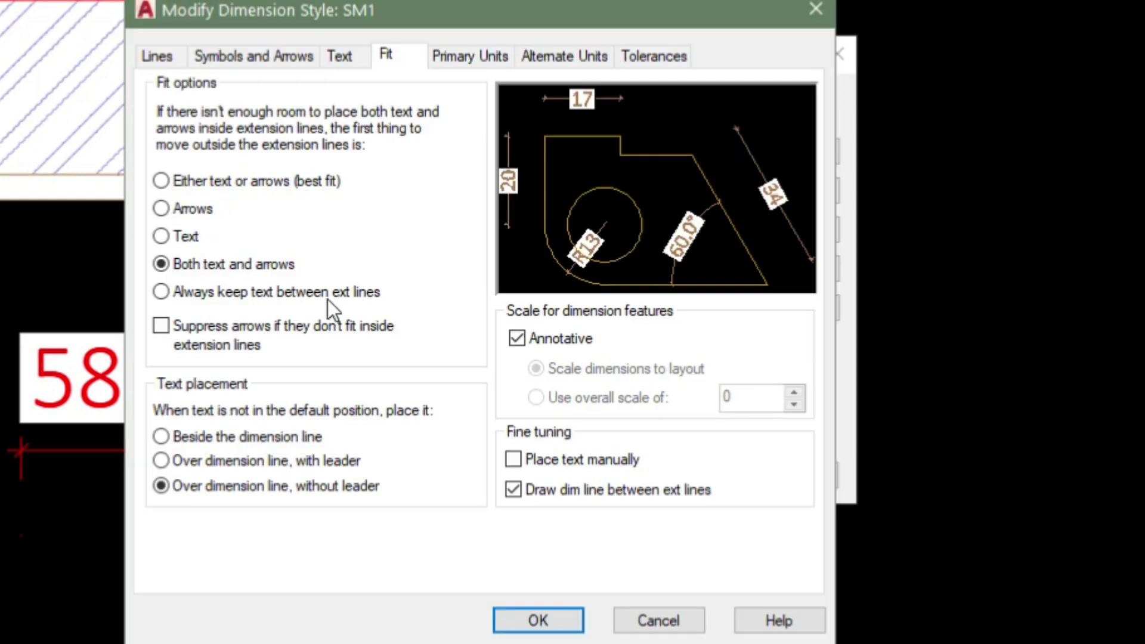
{"action": "left_click", "coordinate": [231, 299]}
{"action": "left_click", "coordinate": [566, 622]}
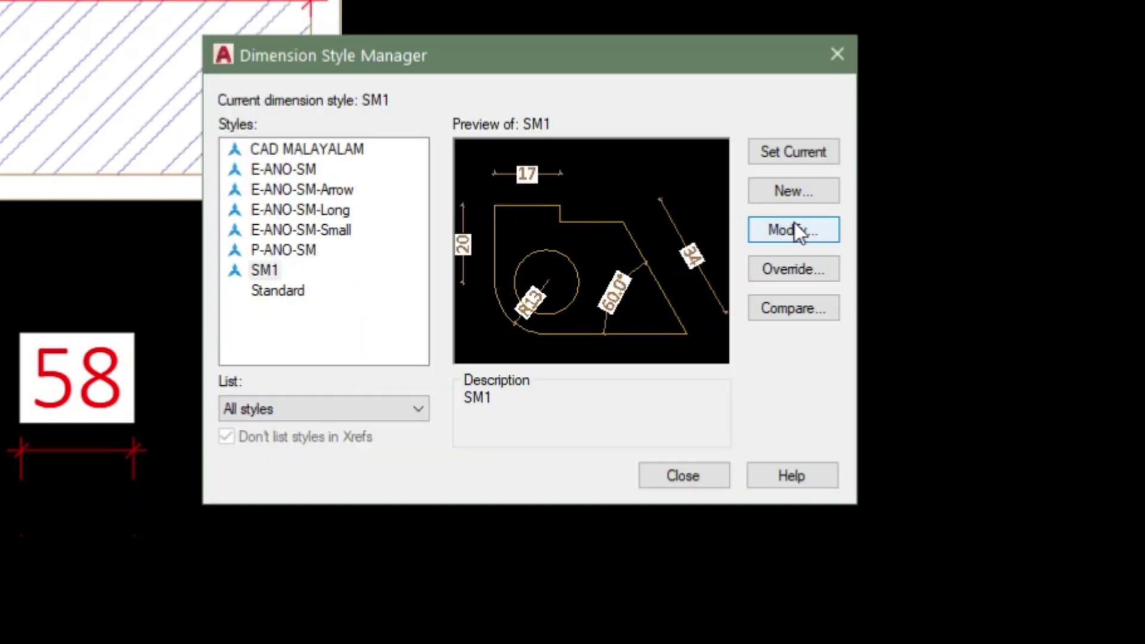
{"action": "left_click", "coordinate": [770, 156]}
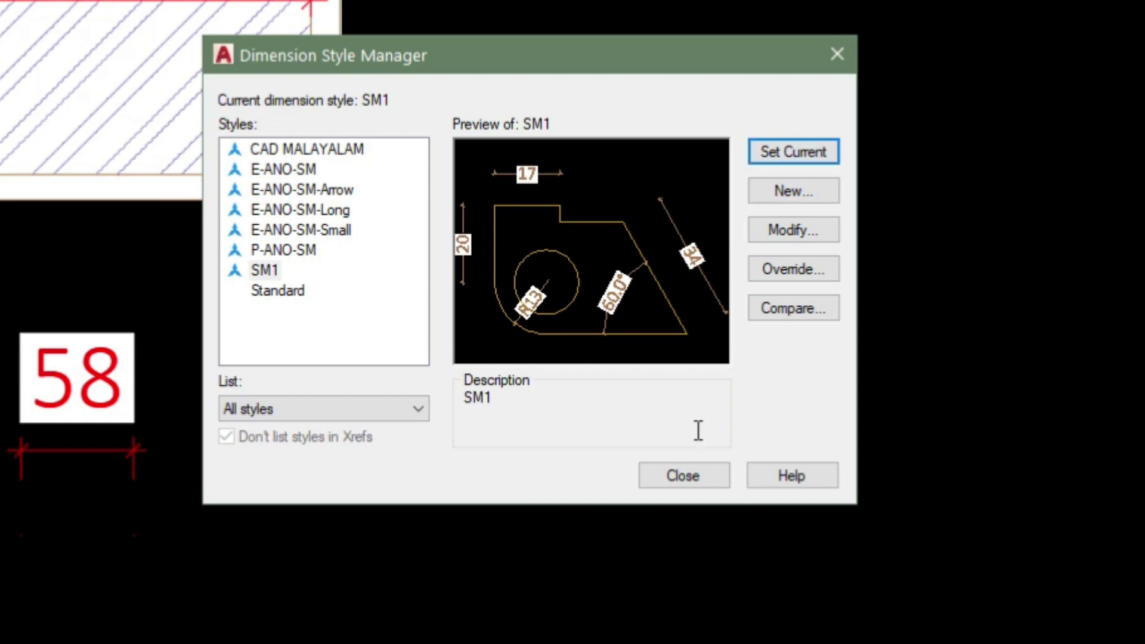
{"action": "left_click", "coordinate": [689, 471]}
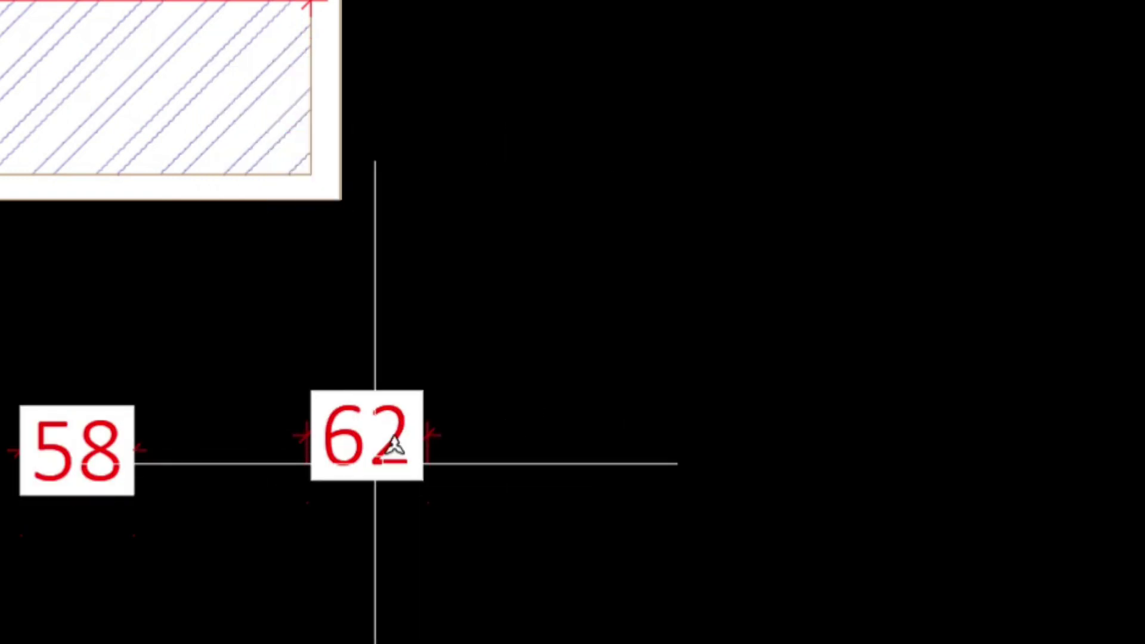
{"action": "key", "text": "space"}
- Keep SM1's text between extension lines, suppress arrows that don't fit, and make it current
{"action": "left_click", "coordinate": [779, 229]}
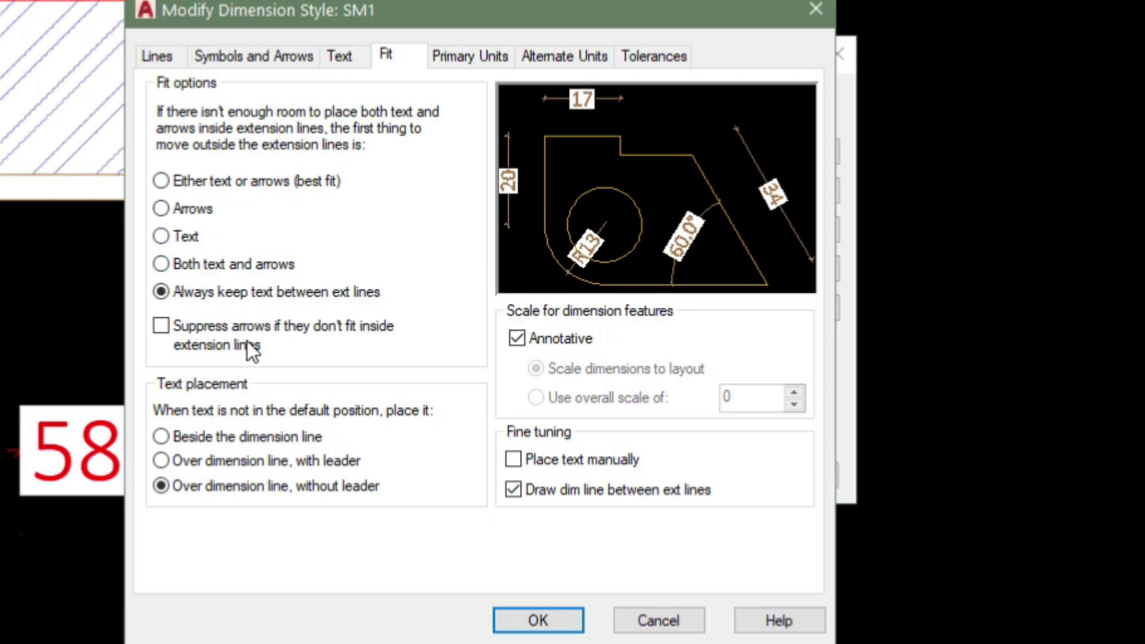
{"action": "left_click", "coordinate": [178, 234]}
{"action": "left_click", "coordinate": [234, 292]}
{"action": "left_click", "coordinate": [173, 325]}
{"action": "left_click", "coordinate": [539, 622]}
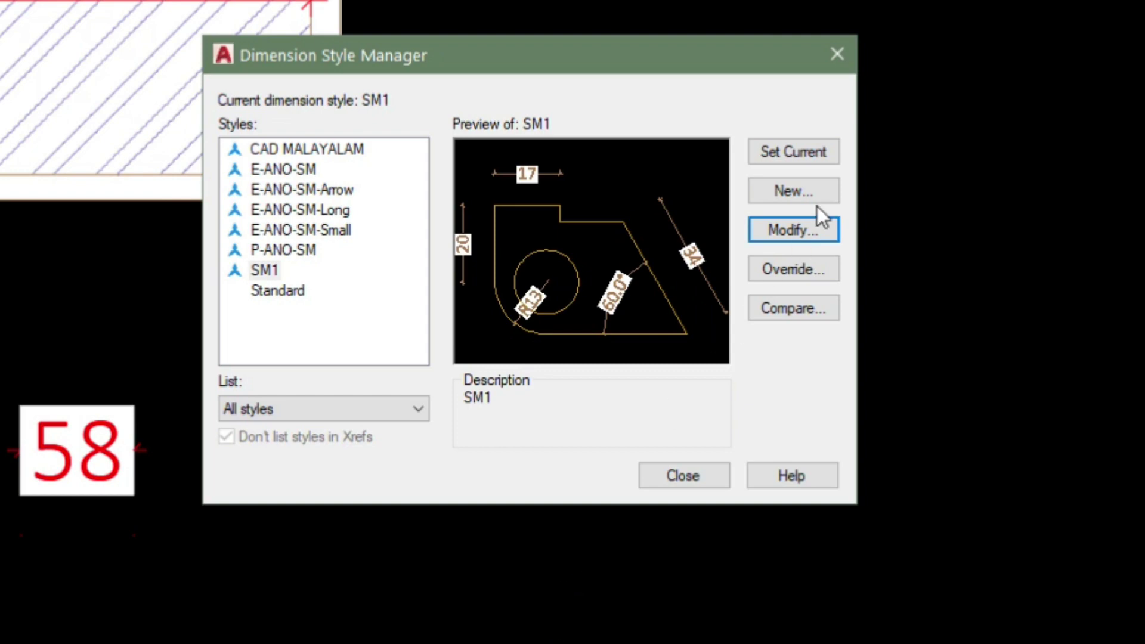
{"action": "left_click", "coordinate": [757, 150]}
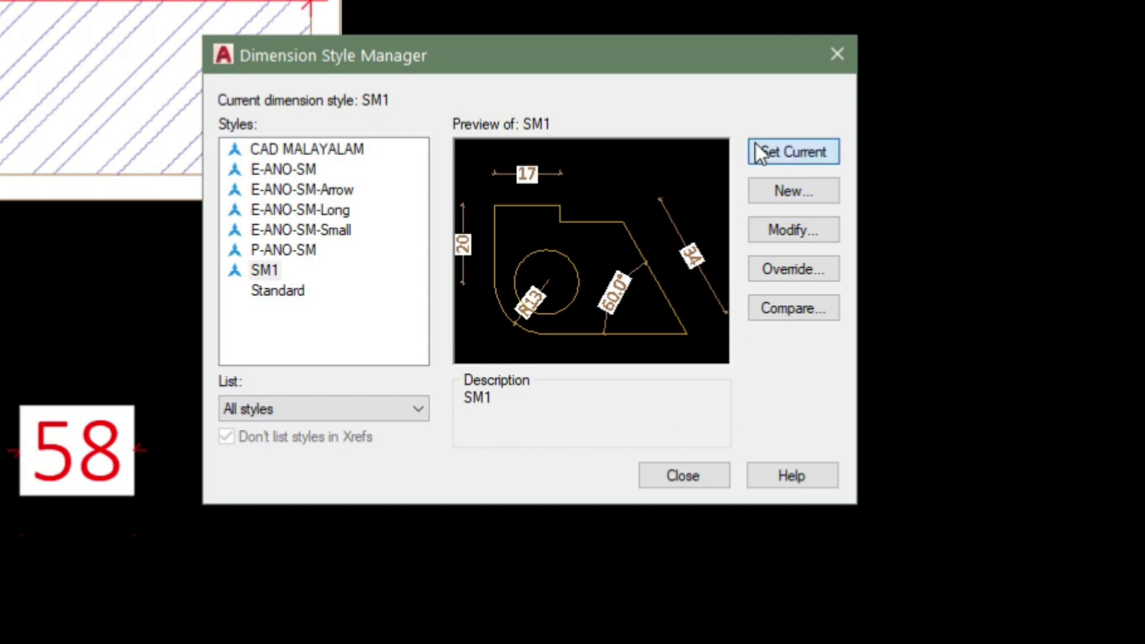
{"action": "left_click", "coordinate": [668, 475]}
- Set SM1 to move text first, placing it over the dimension line with a leader
{"action": "type", "text": "d"}
{"action": "key", "text": "Return"}
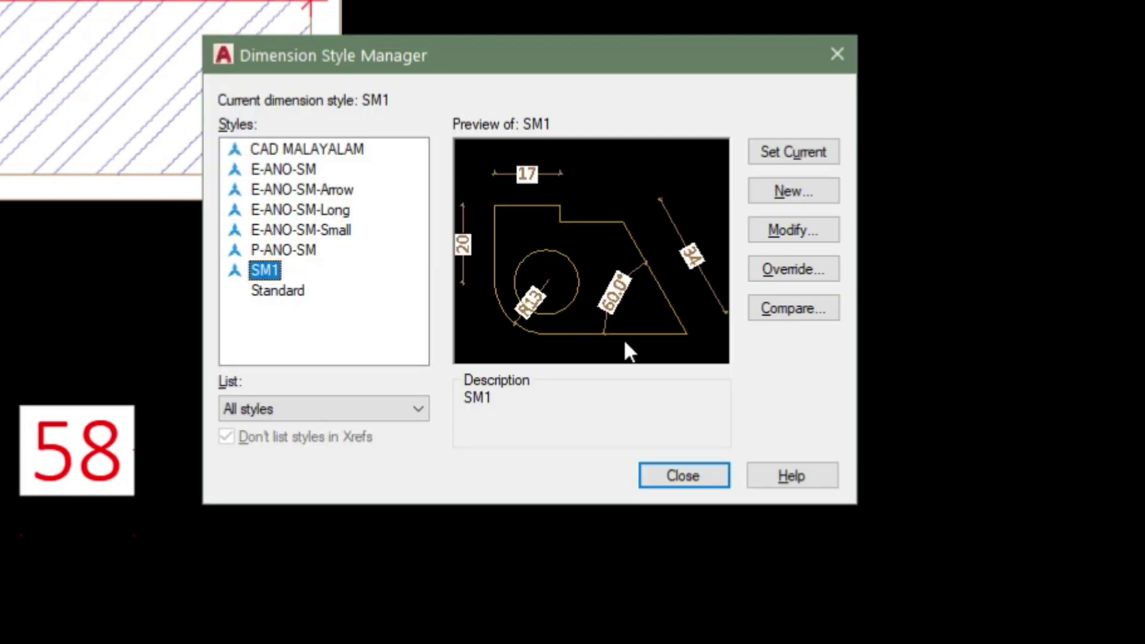
{"action": "left_click", "coordinate": [766, 233]}
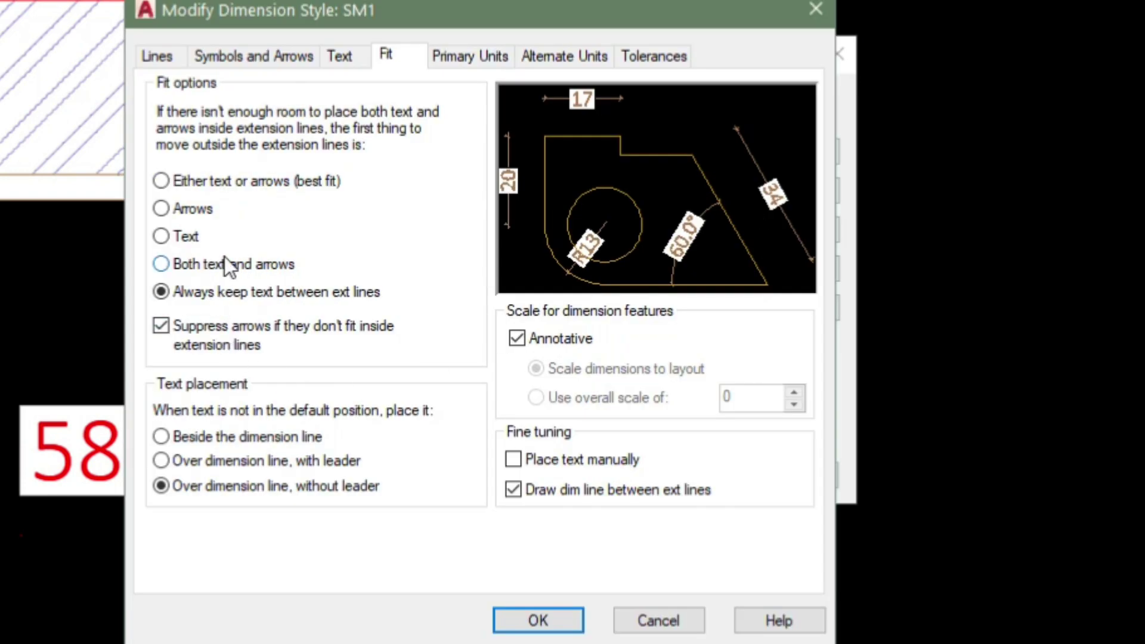
{"action": "left_click", "coordinate": [190, 237]}
{"action": "mouse_move", "coordinate": [267, 459]}
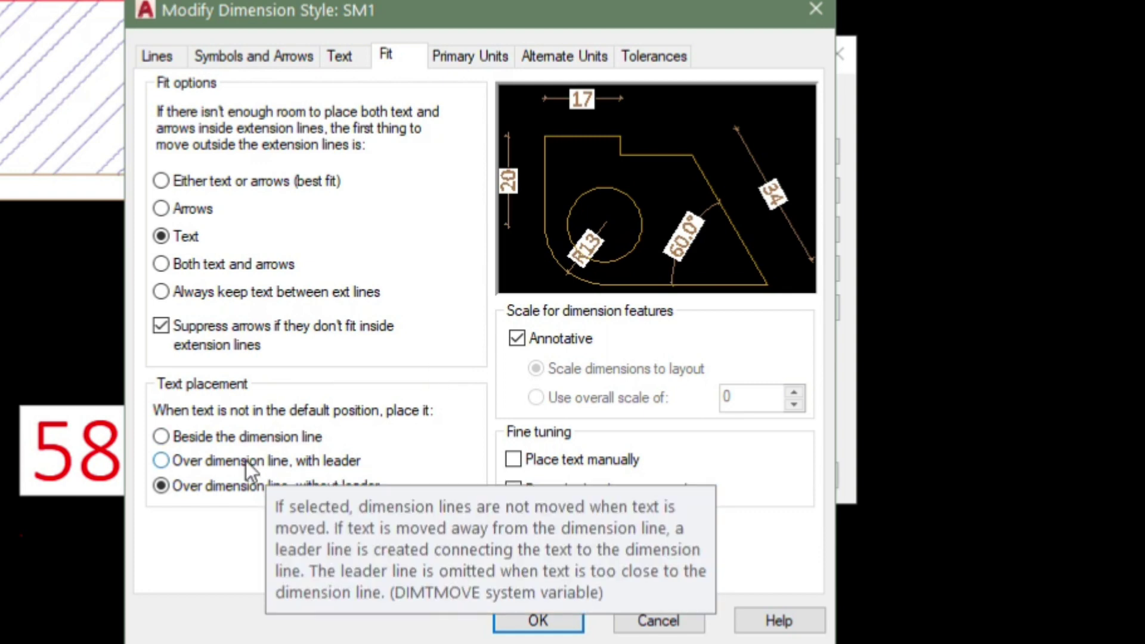
{"action": "left_click", "coordinate": [281, 438]}
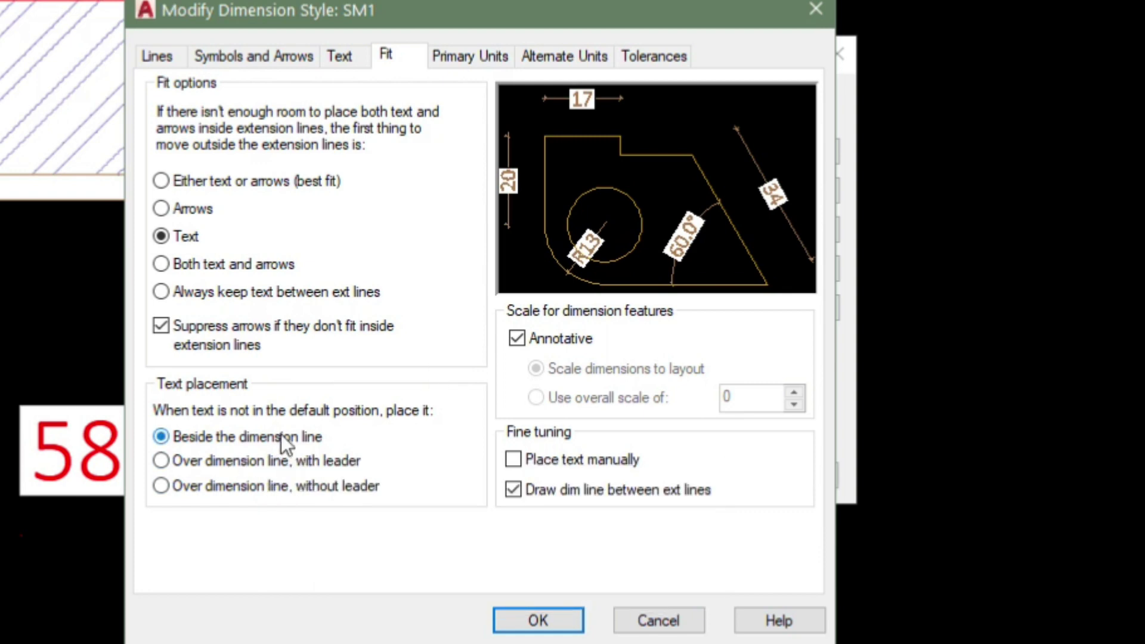
{"action": "left_click", "coordinate": [200, 464]}
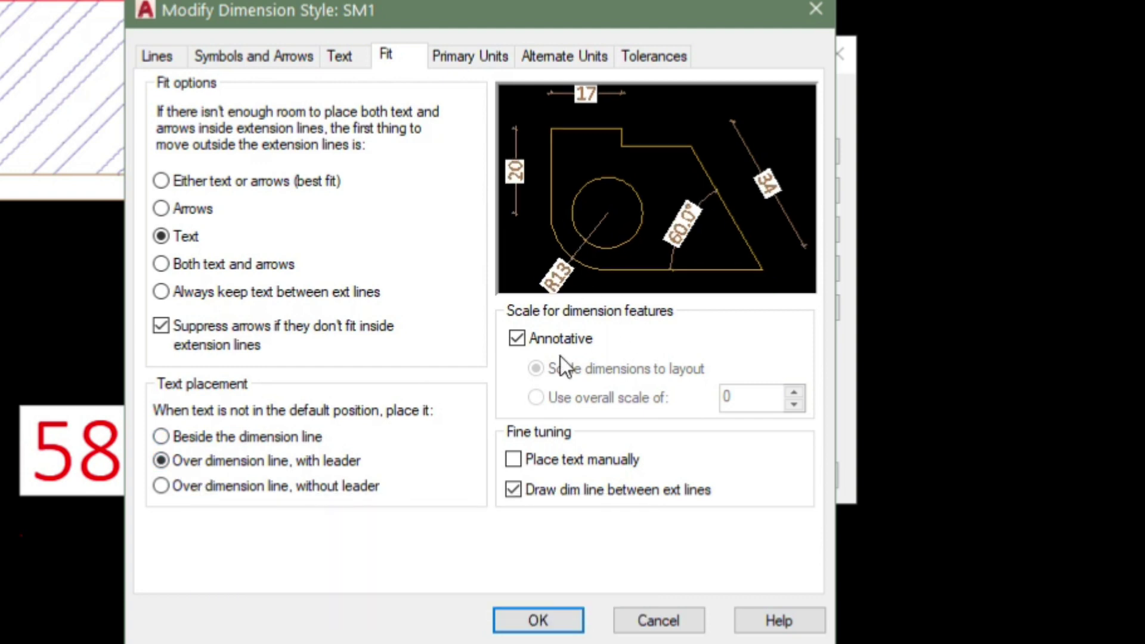
- Save SM1's fit changes, make it current and close the style manager
{"action": "left_click", "coordinate": [562, 623]}
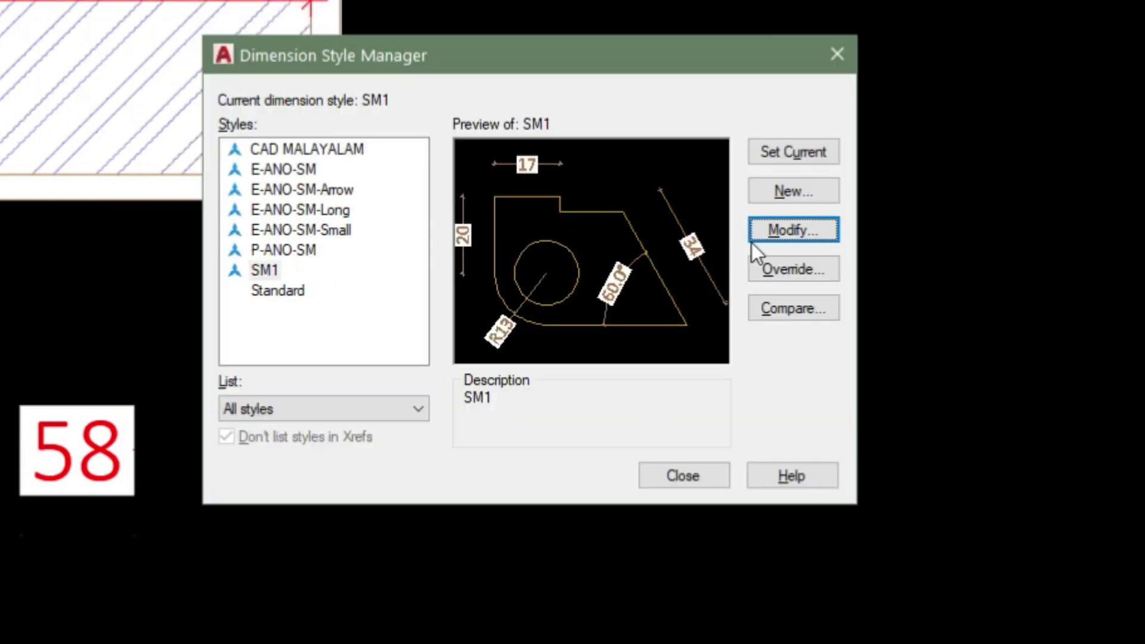
{"action": "left_click", "coordinate": [764, 163]}
{"action": "left_click", "coordinate": [664, 474]}
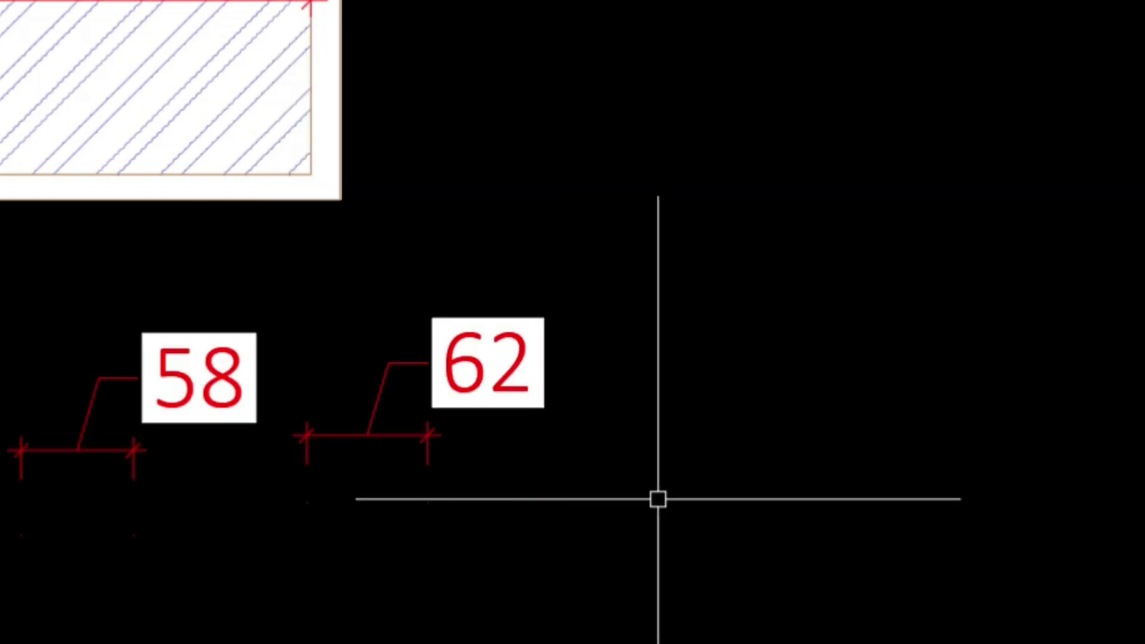
- Add linear dimensions of 132, 98 and 22 to the drawing
{"action": "left_click", "coordinate": [335, 643]}
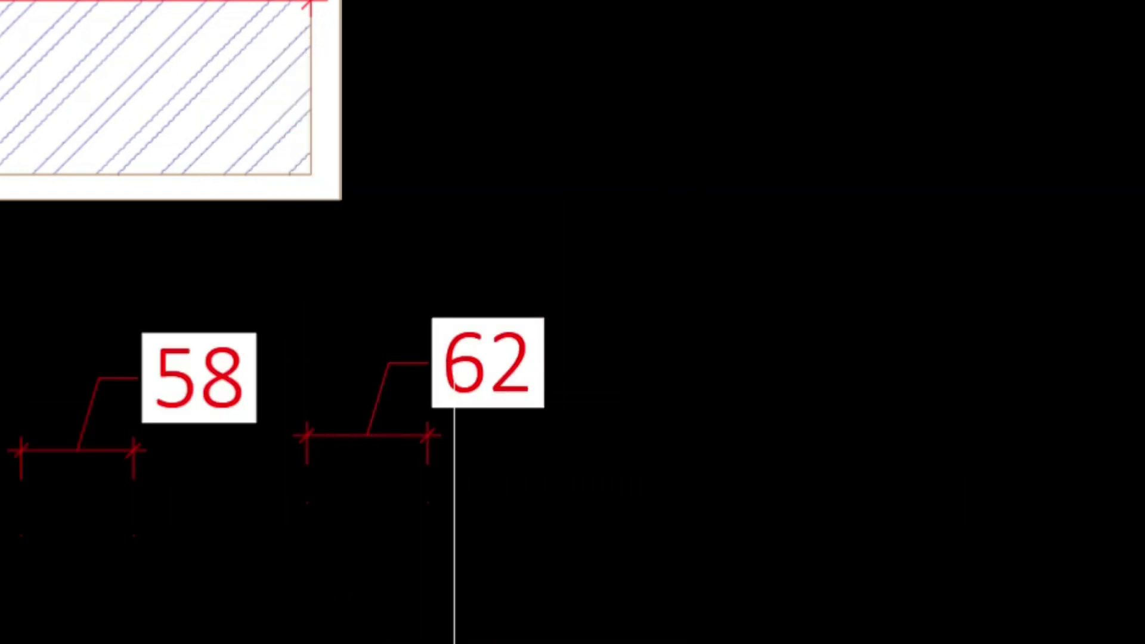
{"action": "left_click", "coordinate": [594, 643]}
{"action": "left_click", "coordinate": [626, 590]}
{"action": "left_click", "coordinate": [919, 579]}
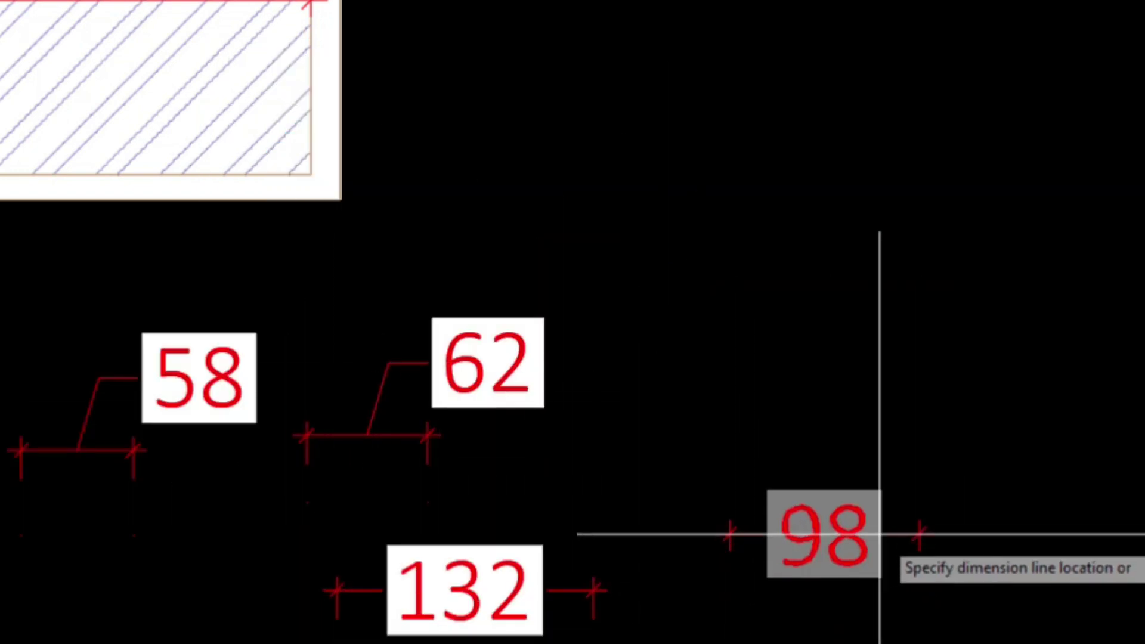
{"action": "left_click", "coordinate": [877, 510]}
{"action": "key", "text": "Return"}
{"action": "left_click", "coordinate": [670, 417]}
{"action": "left_click", "coordinate": [713, 422]}
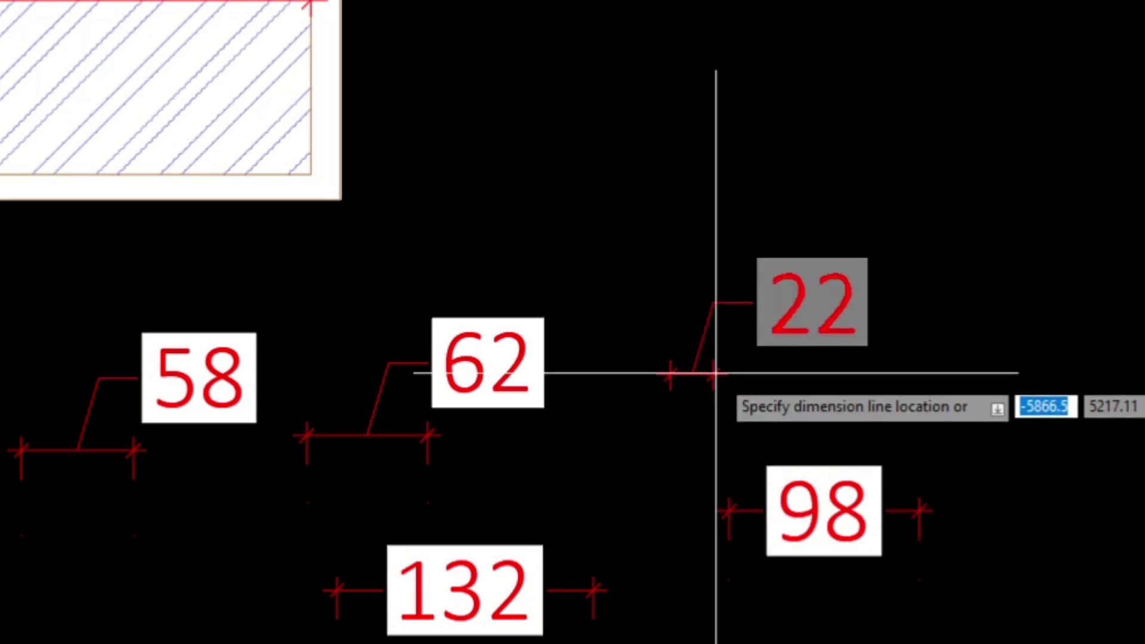
{"action": "left_click", "coordinate": [716, 325]}
- Drag the 22 dimension's text up and left so it sits on a leader
{"action": "left_click", "coordinate": [774, 258]}
{"action": "left_click", "coordinate": [771, 254]}
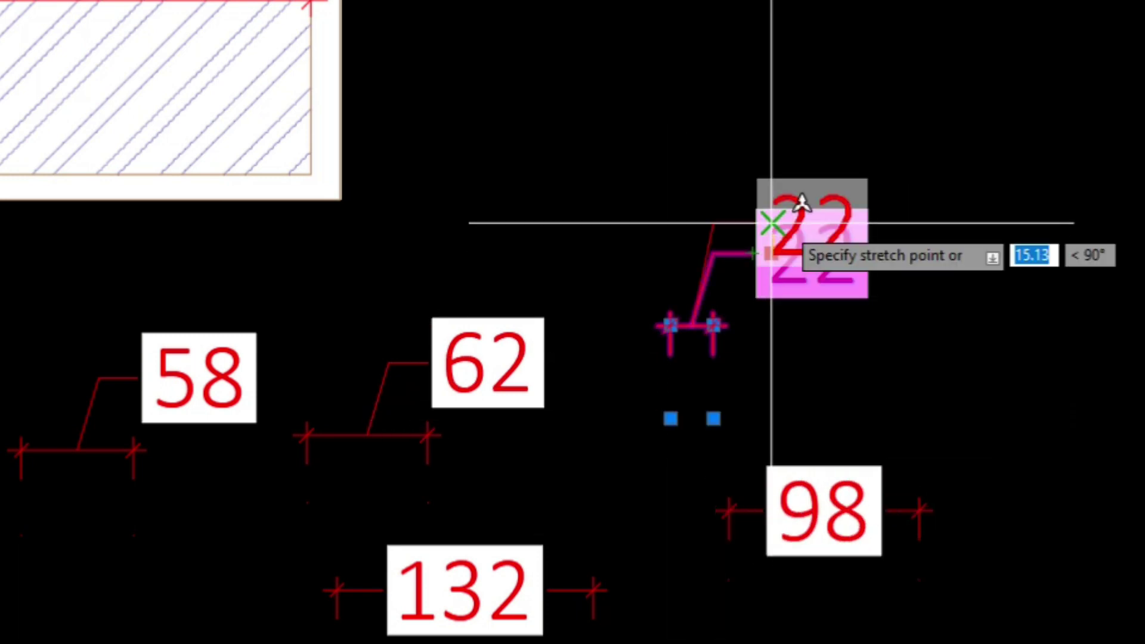
{"action": "left_click", "coordinate": [770, 223]}
{"action": "left_click", "coordinate": [770, 223]}
{"action": "left_click", "coordinate": [613, 174]}
{"action": "key", "text": "Escape"}
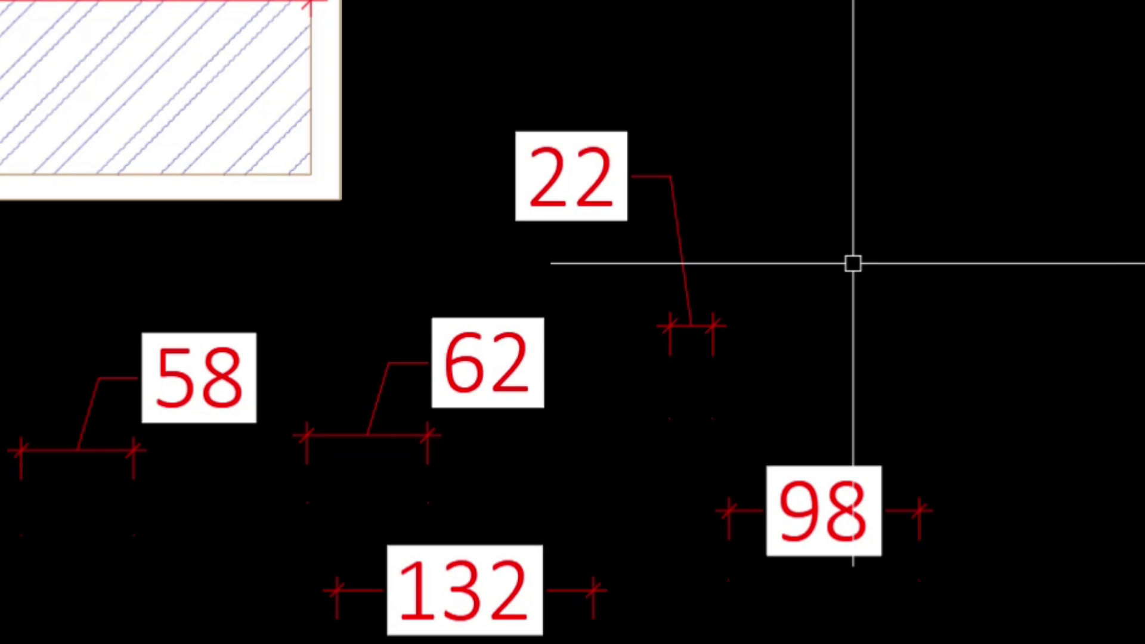
- Erase the 22, 62, 98 and 132 test dimensions and reopen the Dimension Style Manager
{"action": "left_click", "coordinate": [882, 174]}
{"action": "left_click", "coordinate": [384, 641]}
{"action": "key", "text": "Delete"}
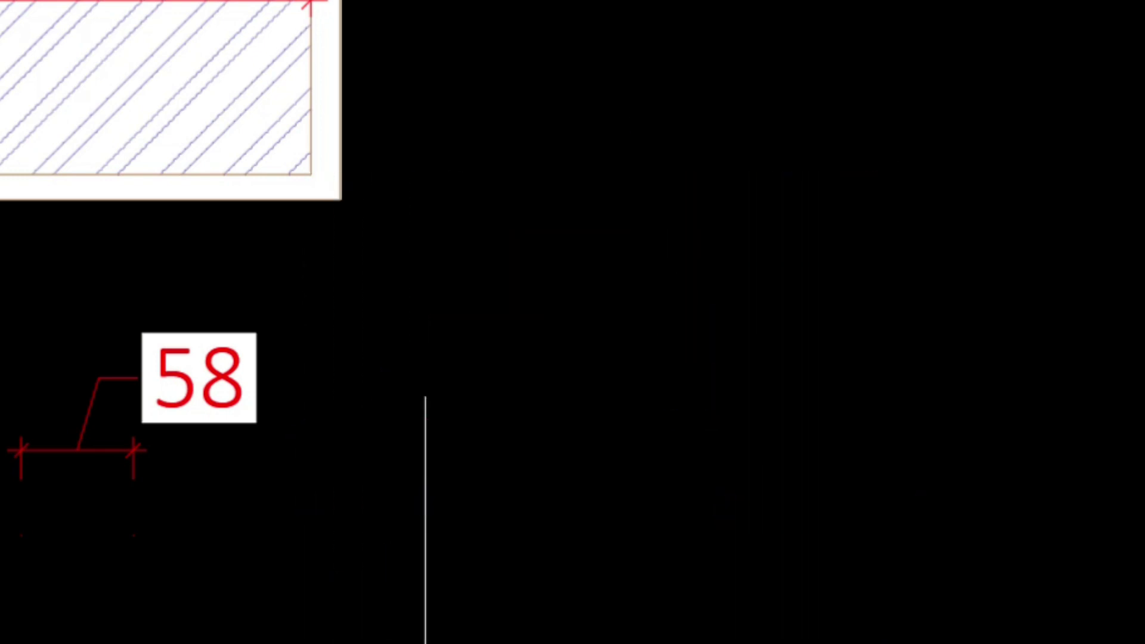
{"action": "type", "text": "d"}
{"action": "key", "text": "Return"}
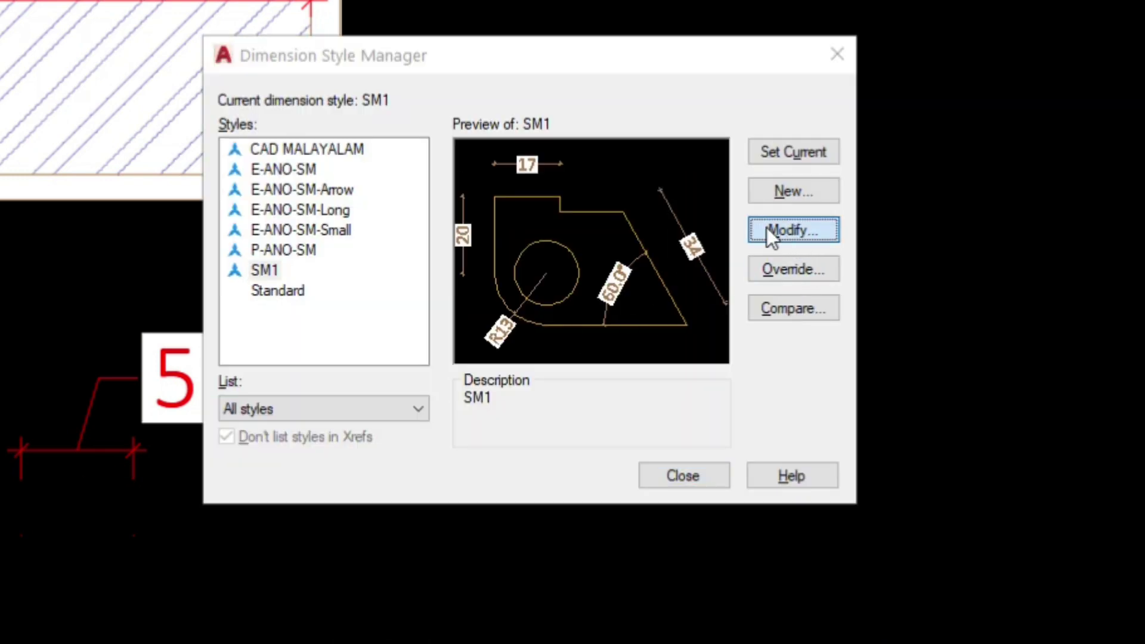
- Leave SM1 annotative, enable Place text manually on the Fit tab, and save
{"action": "left_click", "coordinate": [768, 229]}
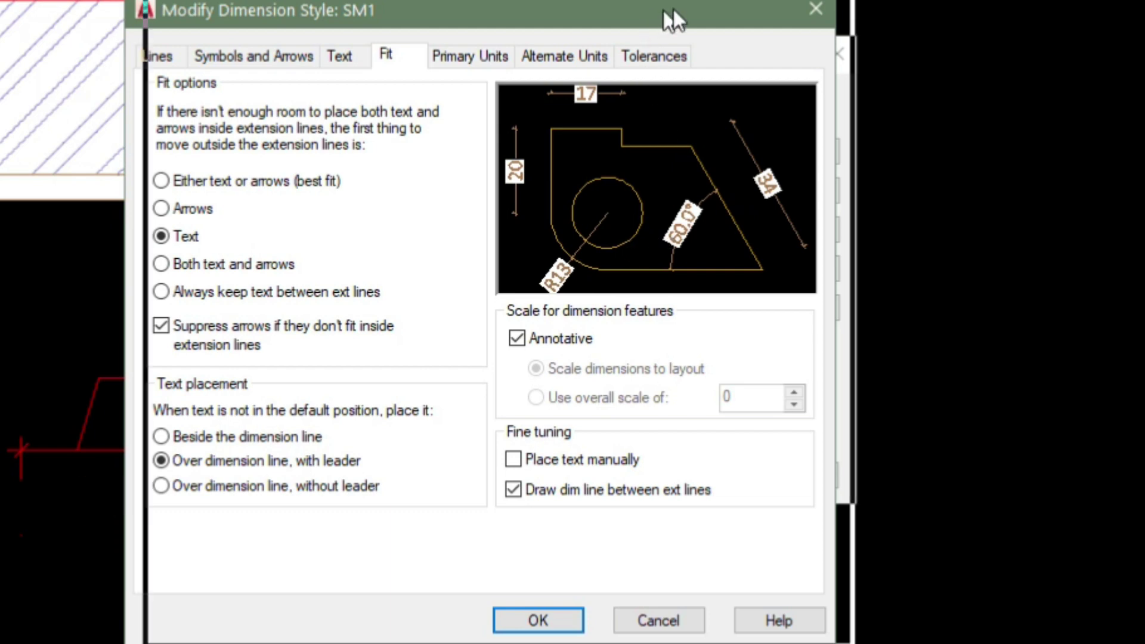
{"action": "left_click_drag", "start_coordinate": [675, 9], "coordinate": [707, 8]}
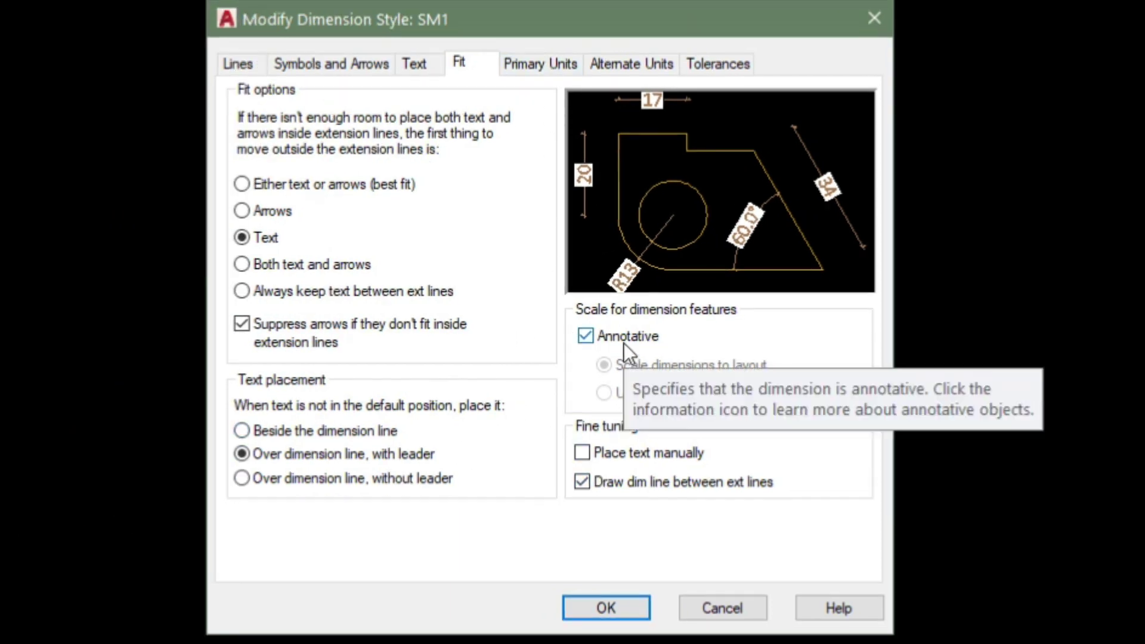
{"action": "left_click", "coordinate": [624, 343]}
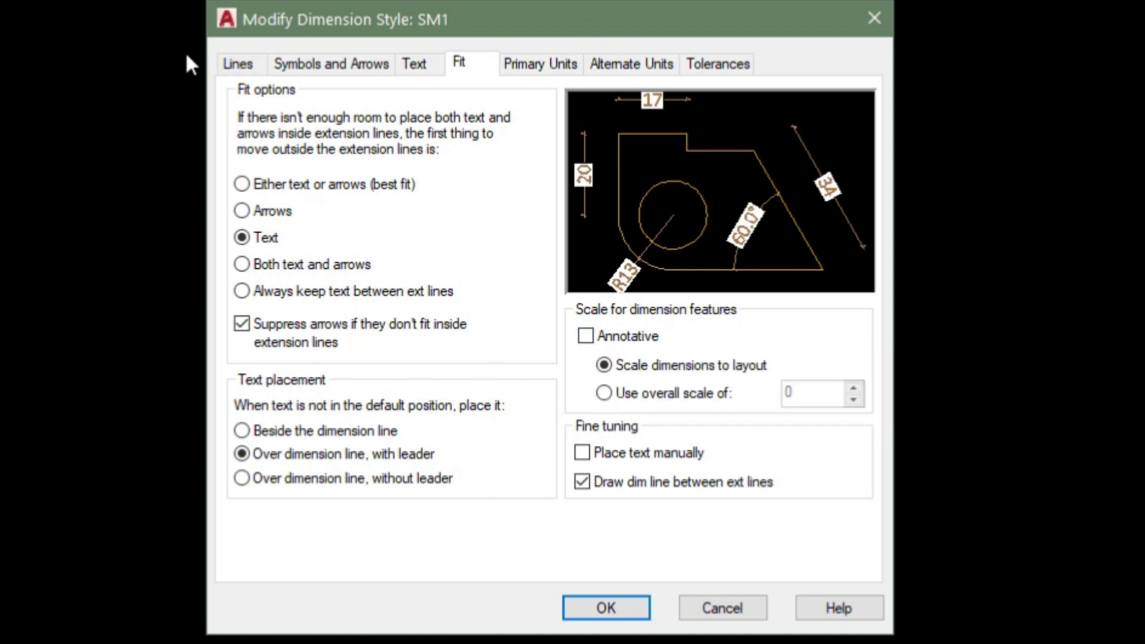
{"action": "left_click", "coordinate": [599, 338]}
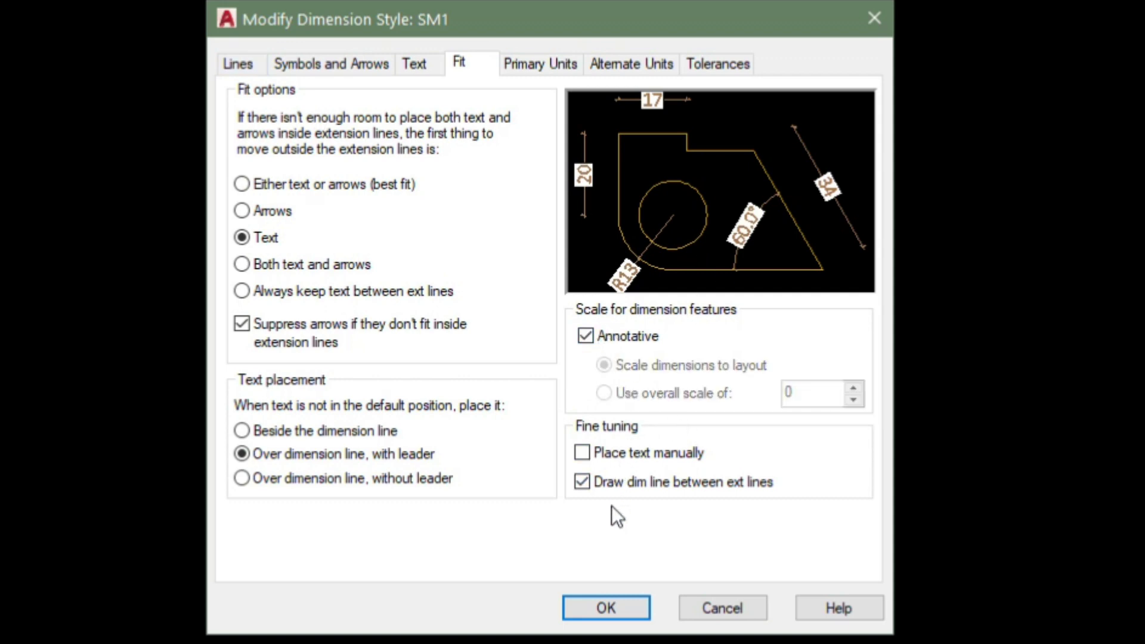
{"action": "mouse_move", "coordinate": [649, 453]}
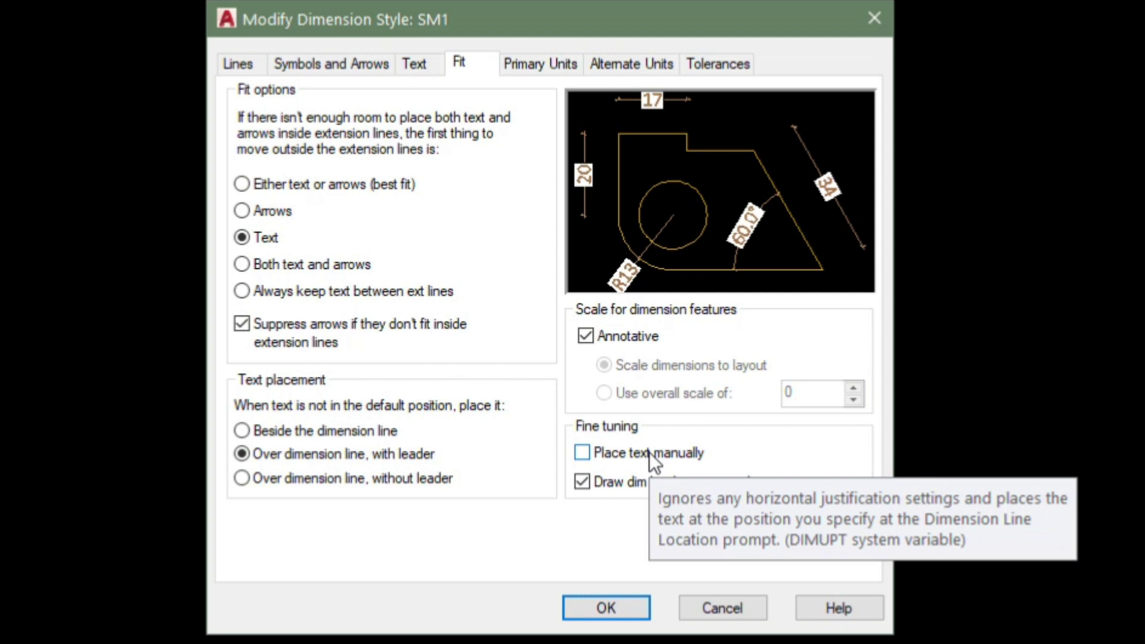
{"action": "left_click", "coordinate": [648, 452]}
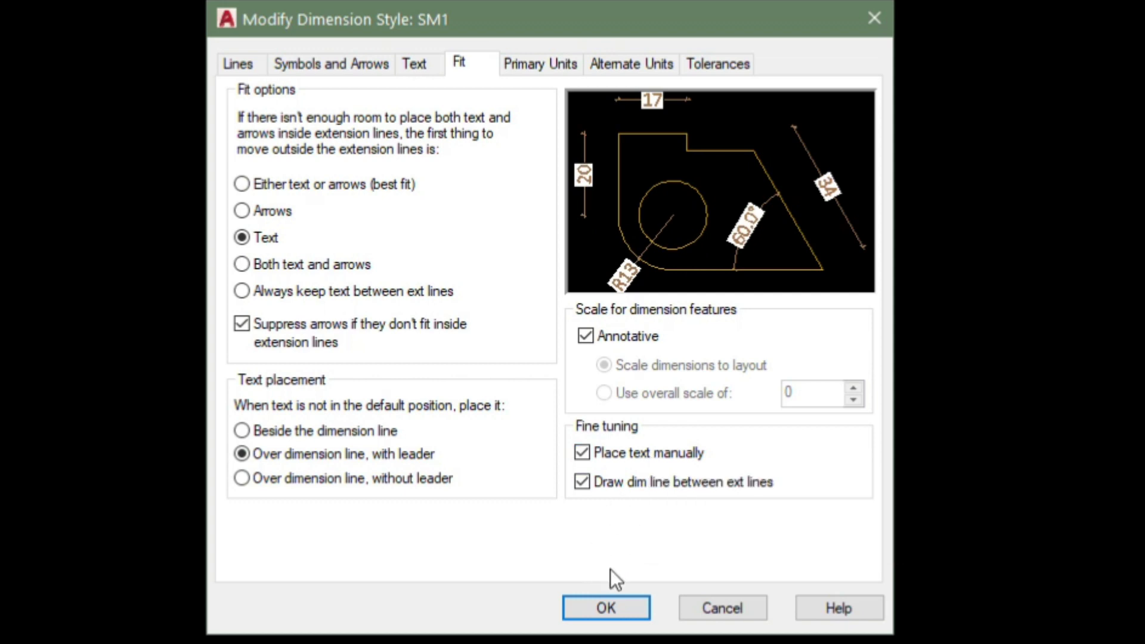
{"action": "left_click", "coordinate": [593, 608]}
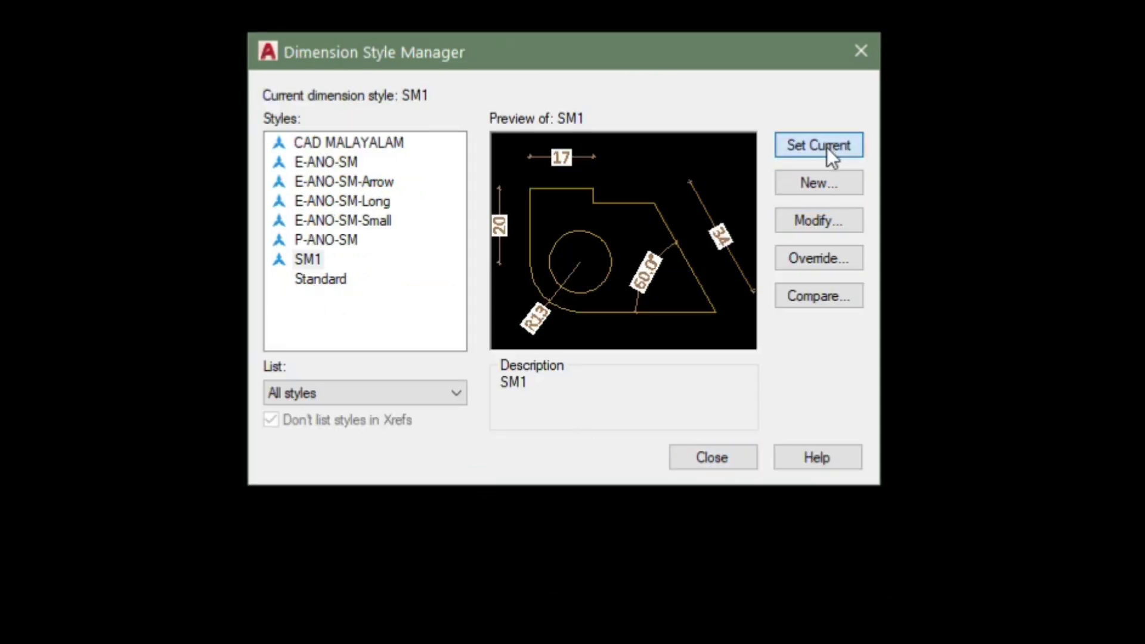
- Place 991 and 916 linear dimensions with SM1 and begin another across the top
{"action": "left_click", "coordinate": [716, 457]}
{"action": "left_click", "coordinate": [58, 389]}
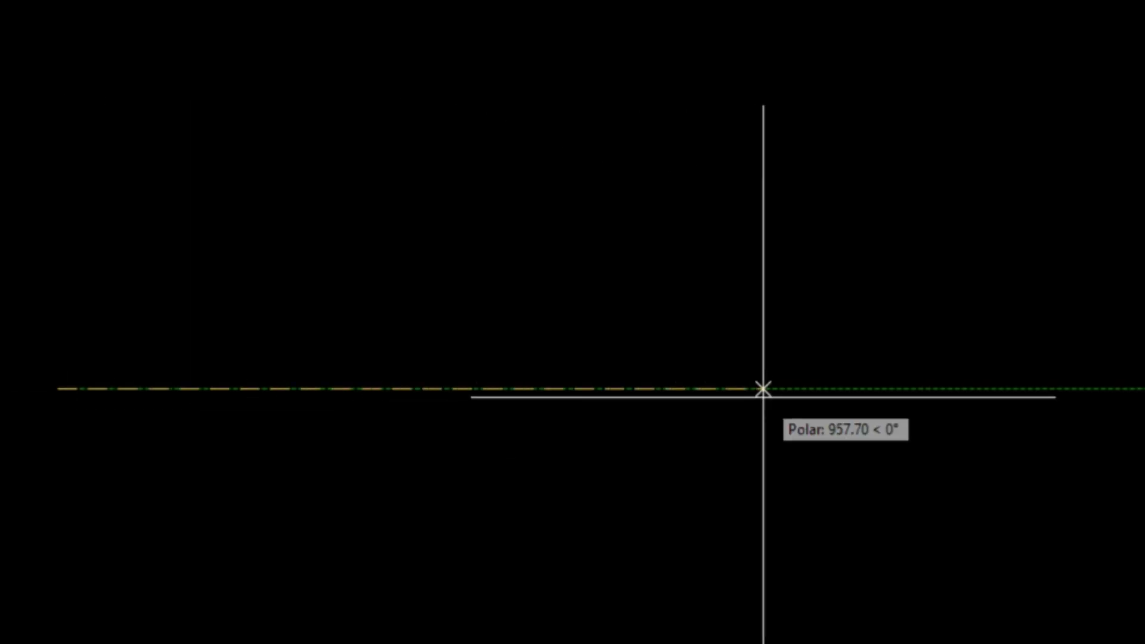
{"action": "type", "text": "991"}
{"action": "key", "text": "Return"}
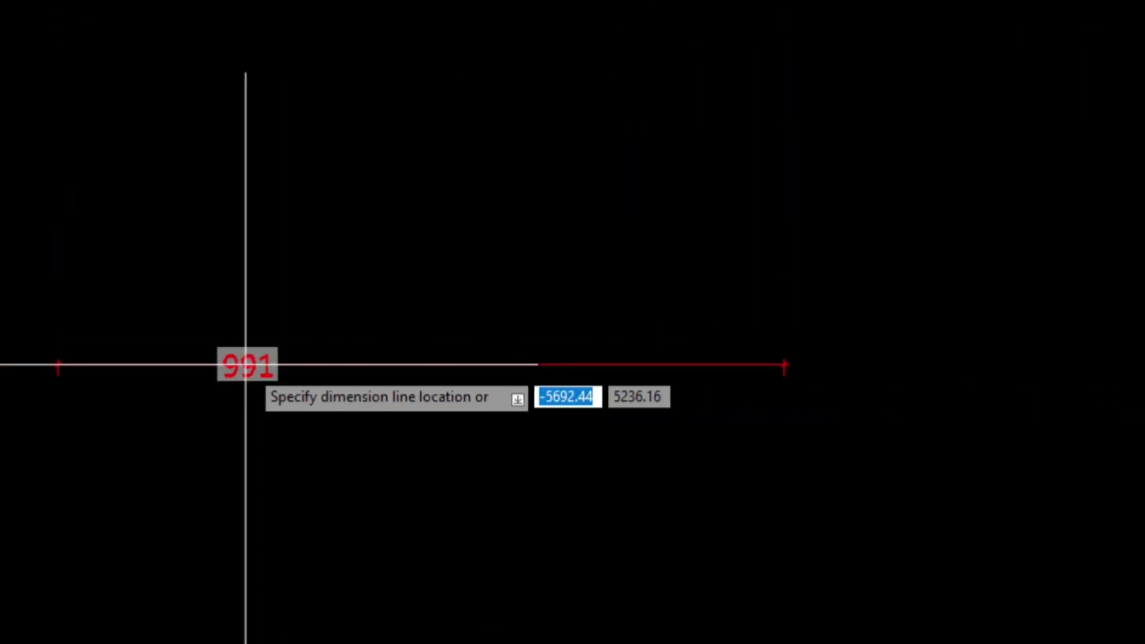
{"action": "left_click", "coordinate": [163, 370]}
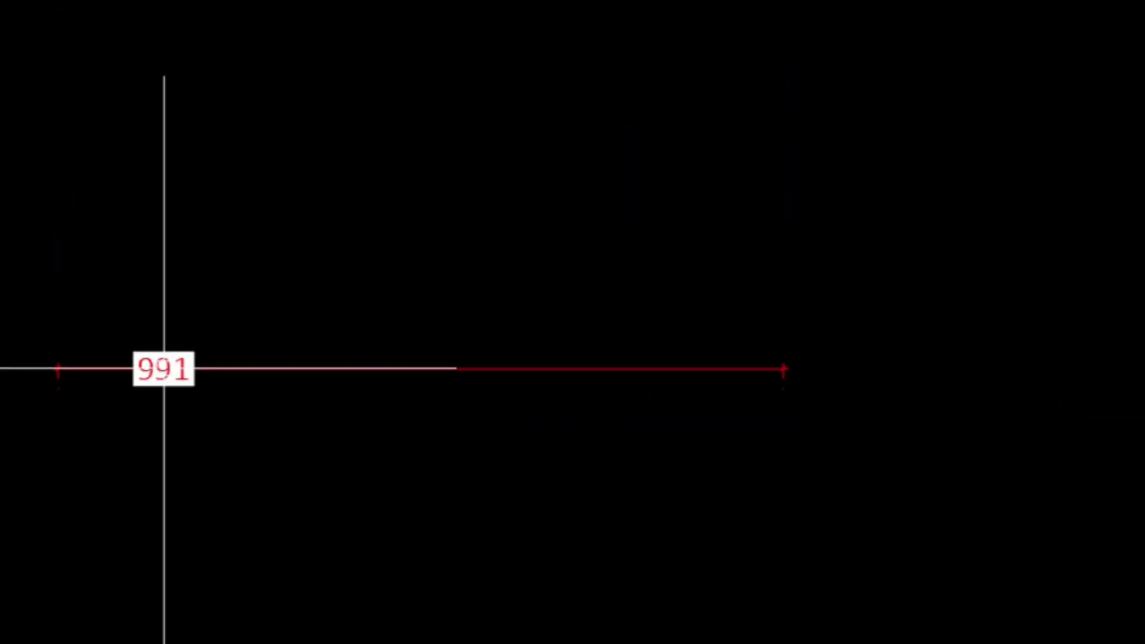
{"action": "left_click", "coordinate": [765, 251]}
{"action": "left_click", "coordinate": [251, 312]}
{"action": "key", "text": "Return"}
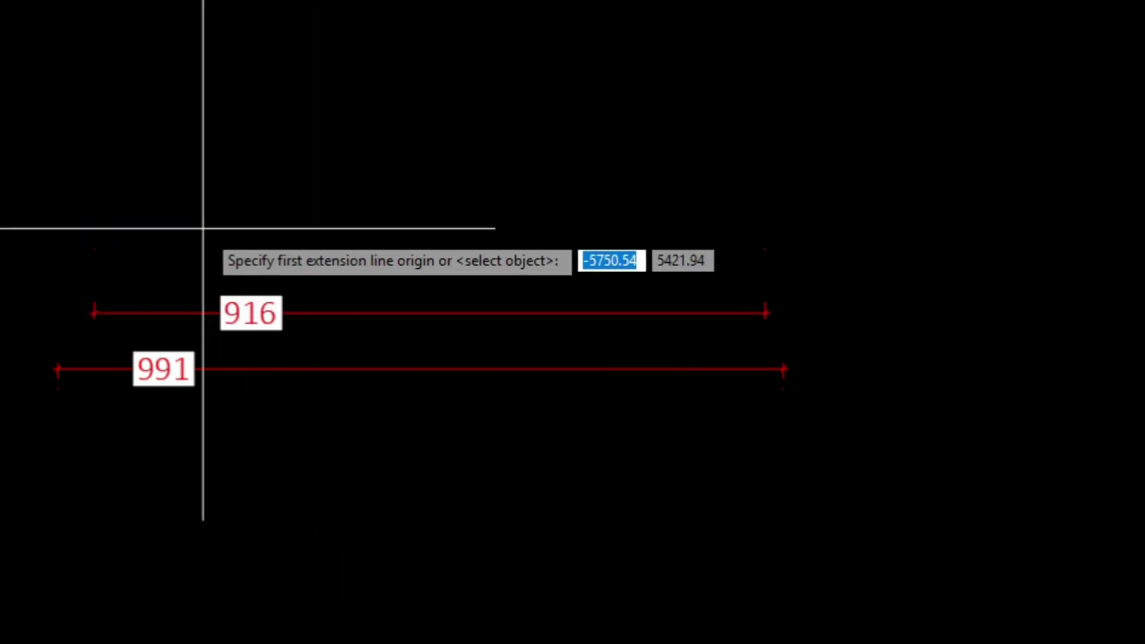
{"action": "left_click", "coordinate": [201, 227]}
{"action": "left_click", "coordinate": [654, 228]}
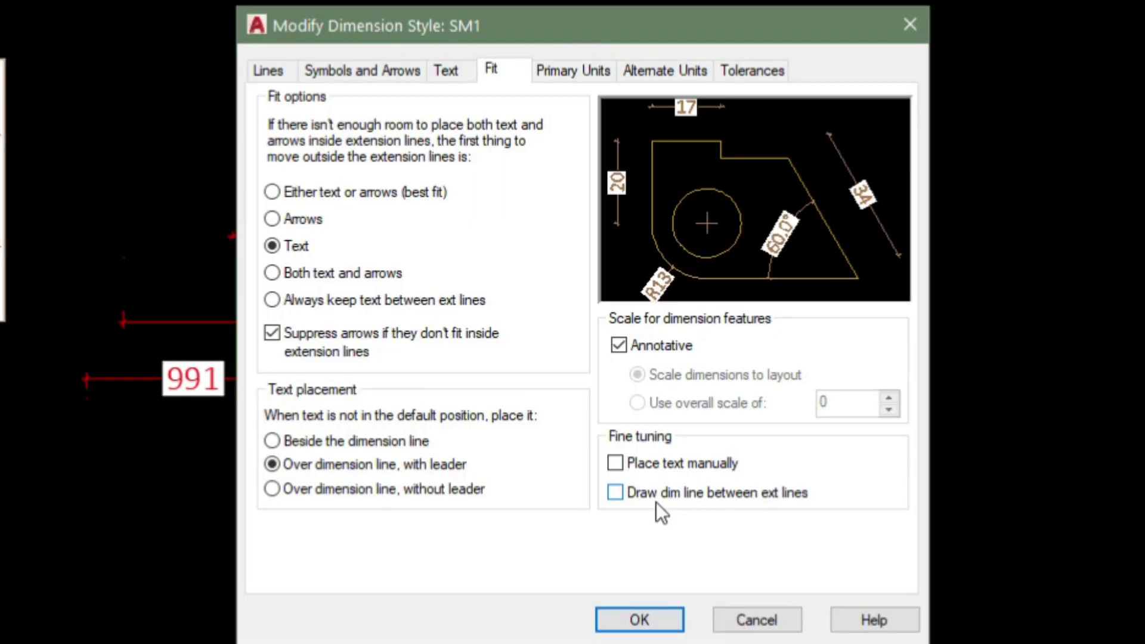
- Clear manual text placement and set SM1's primary unit format to Decimal after trying Scientific and Engineering
{"action": "left_click", "coordinate": [657, 499]}
{"action": "left_click", "coordinate": [592, 72]}
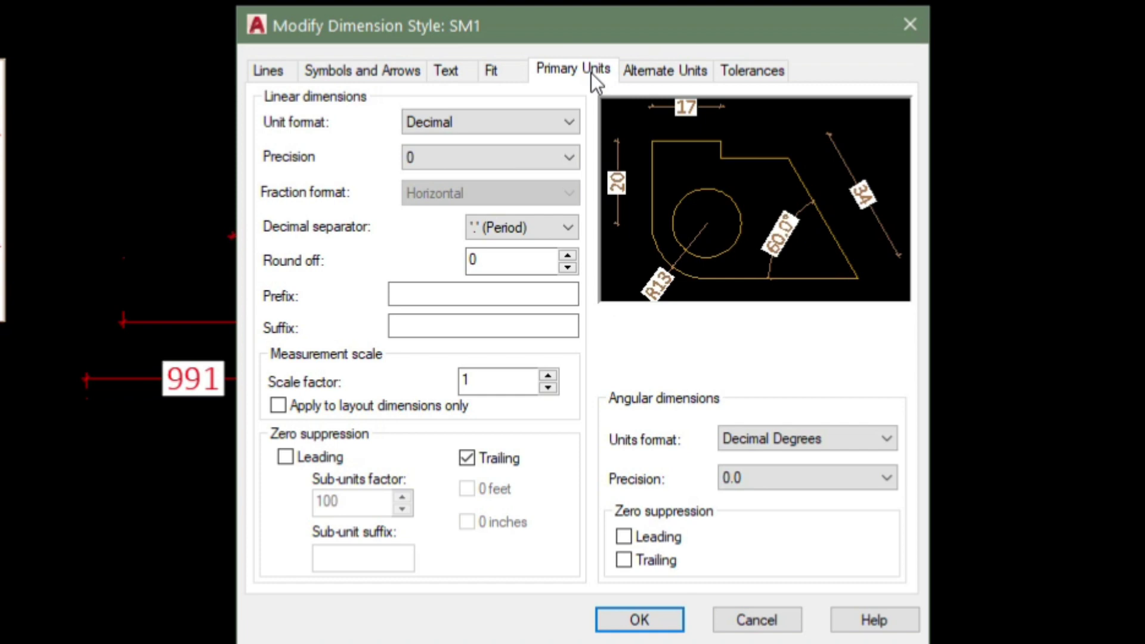
{"action": "left_click", "coordinate": [438, 127]}
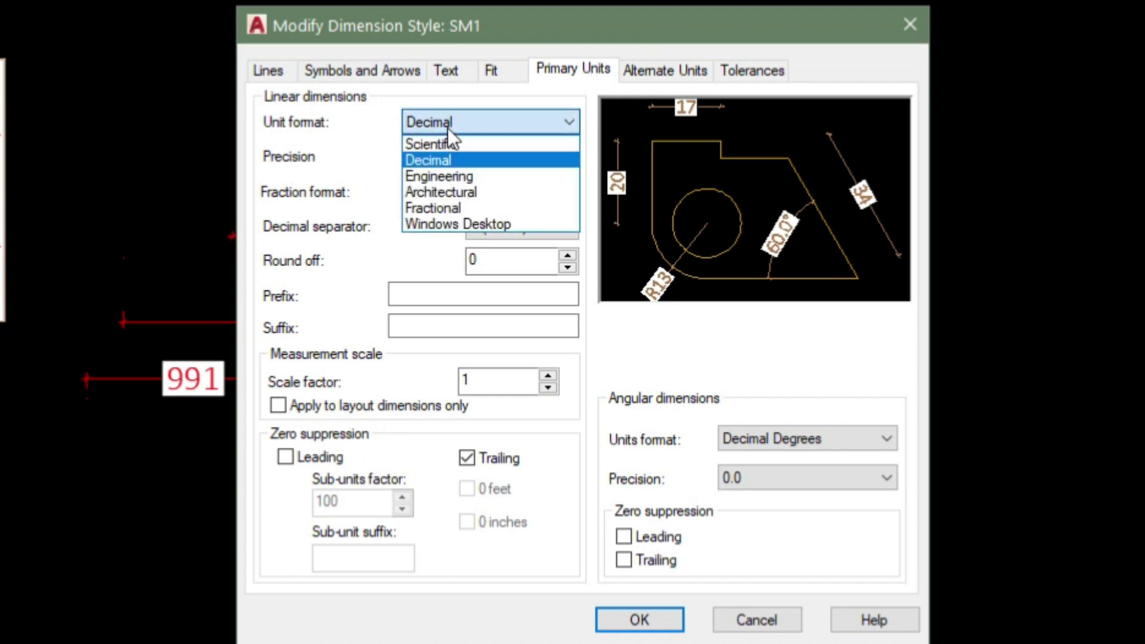
{"action": "left_click", "coordinate": [434, 146]}
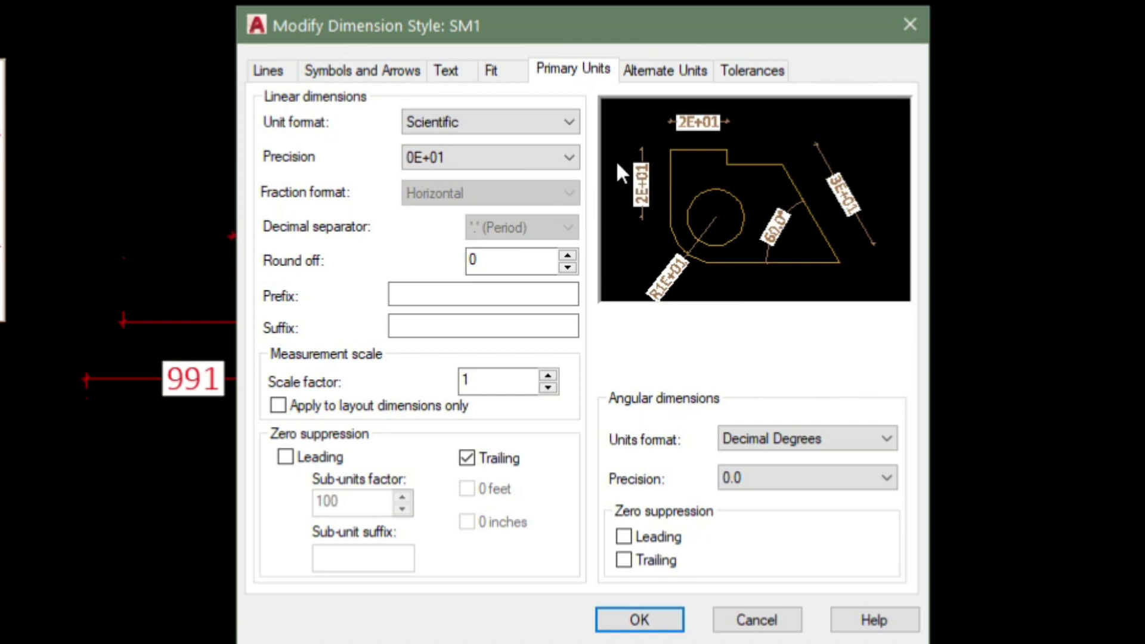
{"action": "left_click", "coordinate": [426, 121]}
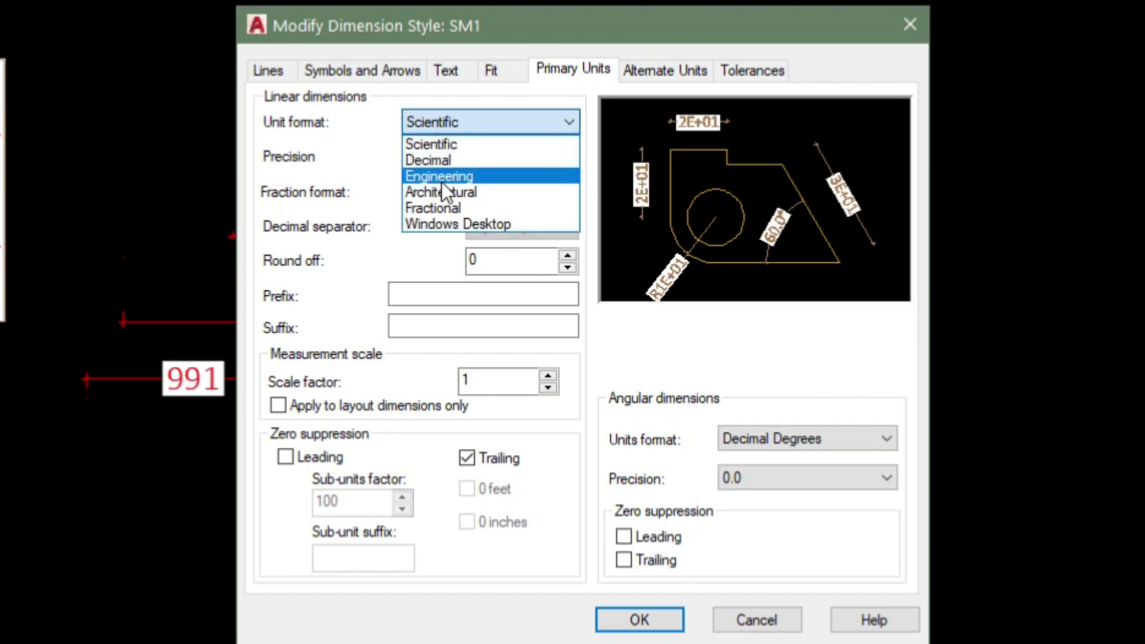
{"action": "left_click", "coordinate": [442, 181]}
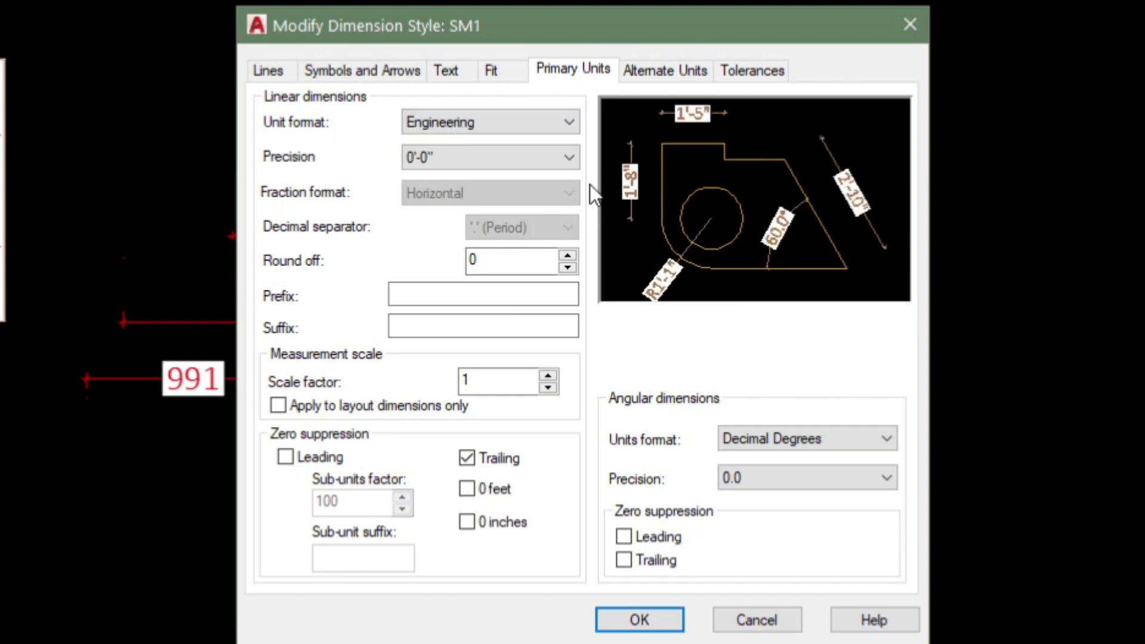
{"action": "left_click", "coordinate": [537, 157]}
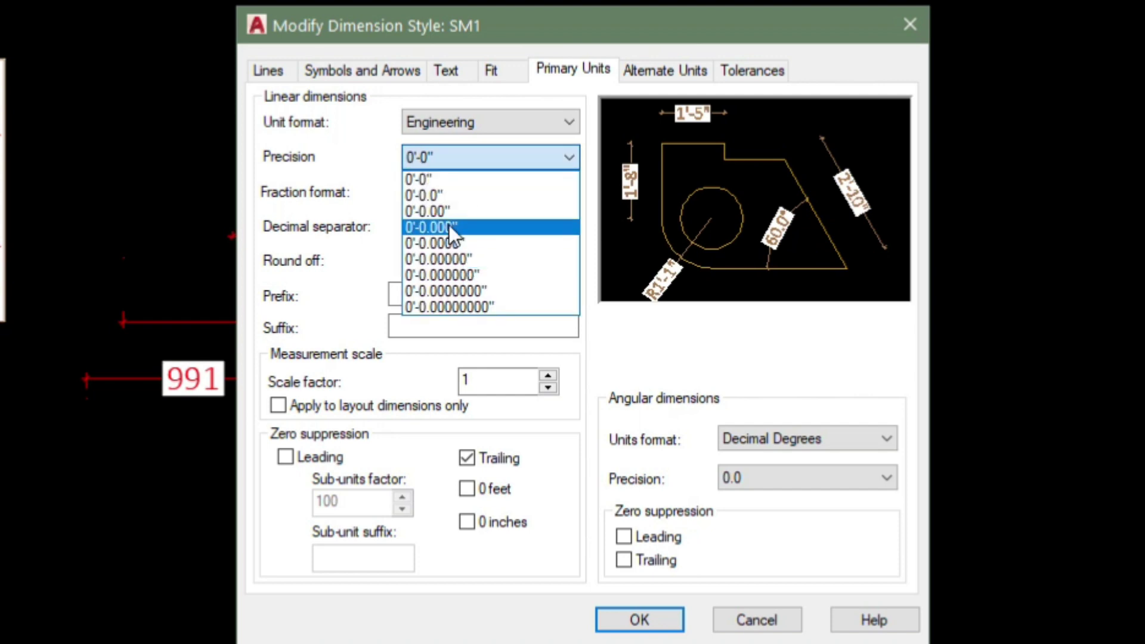
{"action": "left_click", "coordinate": [468, 129]}
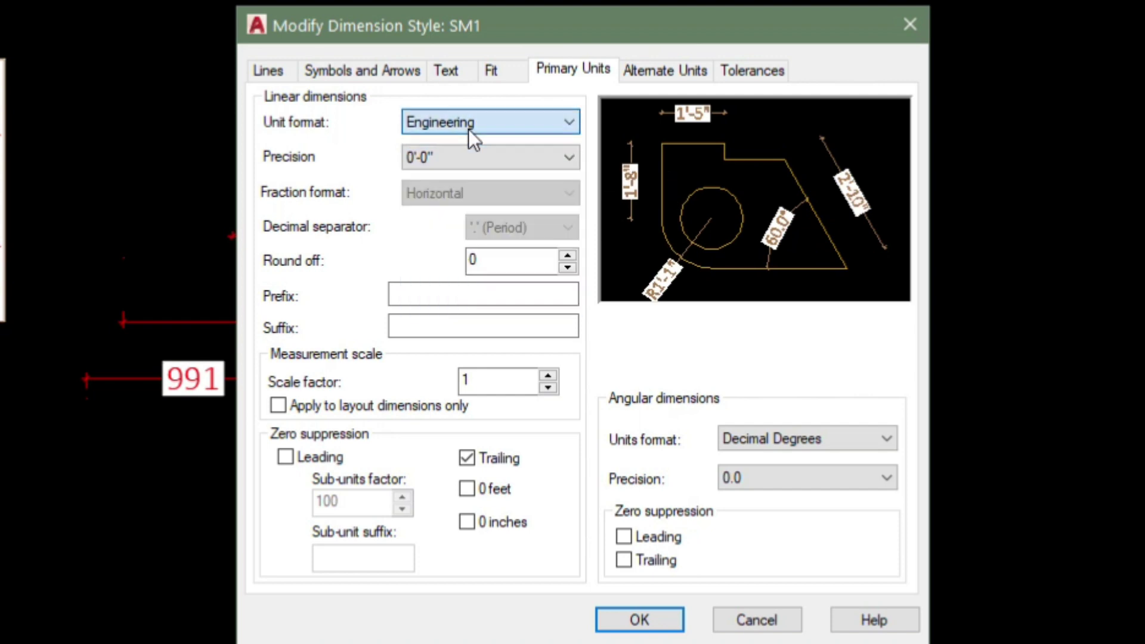
{"action": "left_click", "coordinate": [468, 128]}
{"action": "left_click", "coordinate": [445, 157]}
- Set primary unit precision to 0.0 and keep Period as the decimal separator
{"action": "left_click", "coordinate": [433, 160]}
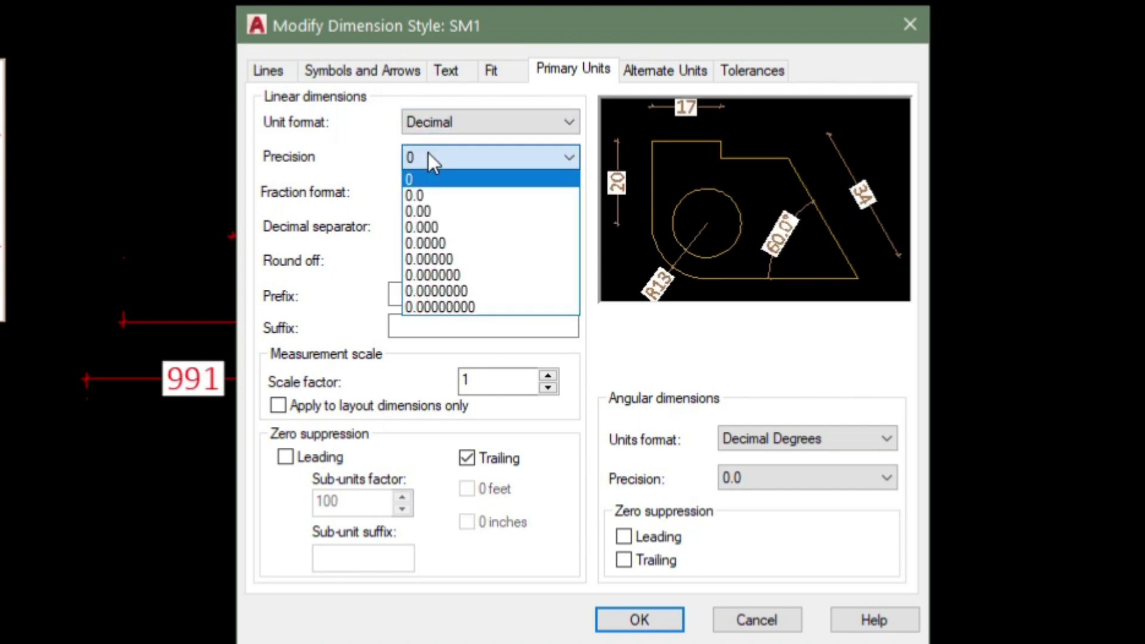
{"action": "left_click", "coordinate": [439, 199]}
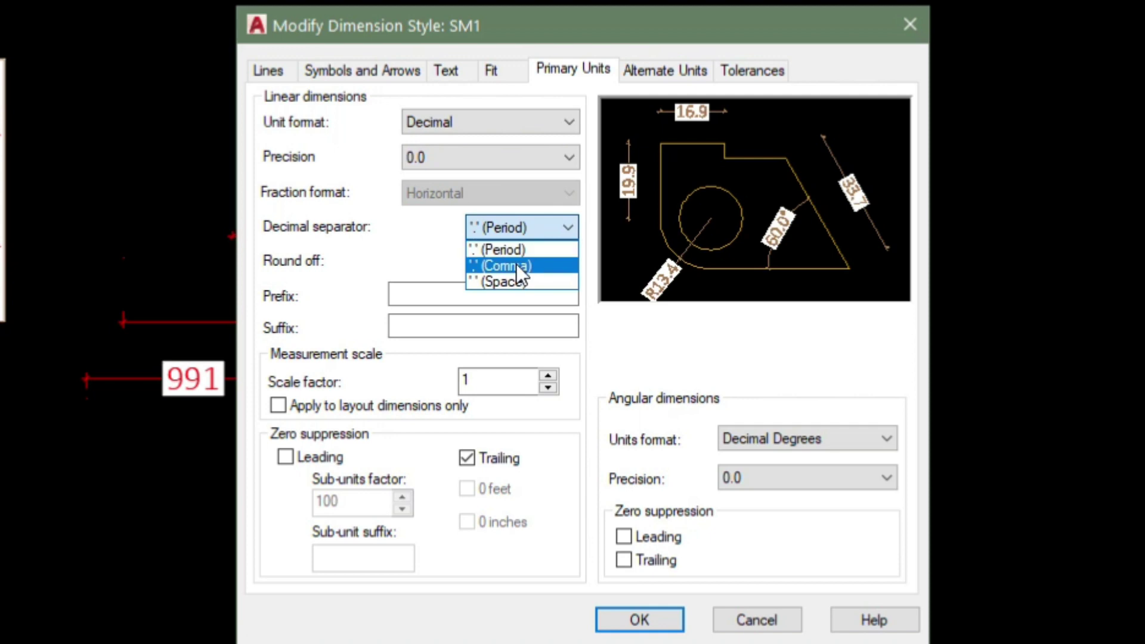
{"action": "left_click", "coordinate": [517, 264]}
{"action": "left_click", "coordinate": [515, 226]}
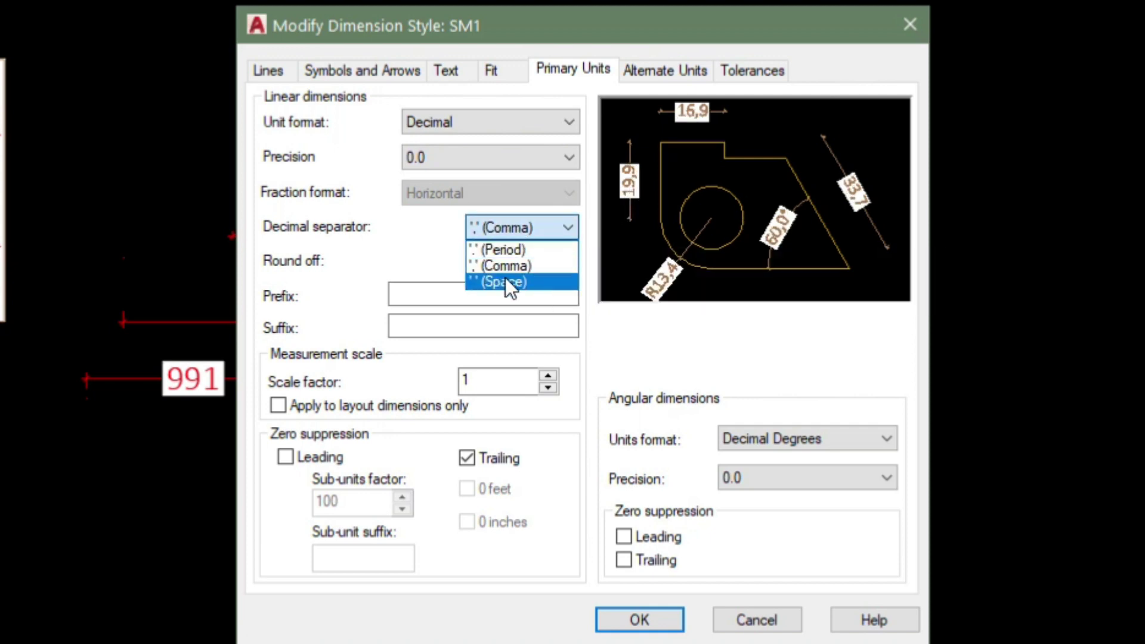
{"action": "left_click", "coordinate": [506, 280]}
{"action": "left_click", "coordinate": [518, 230]}
{"action": "left_click", "coordinate": [519, 249]}
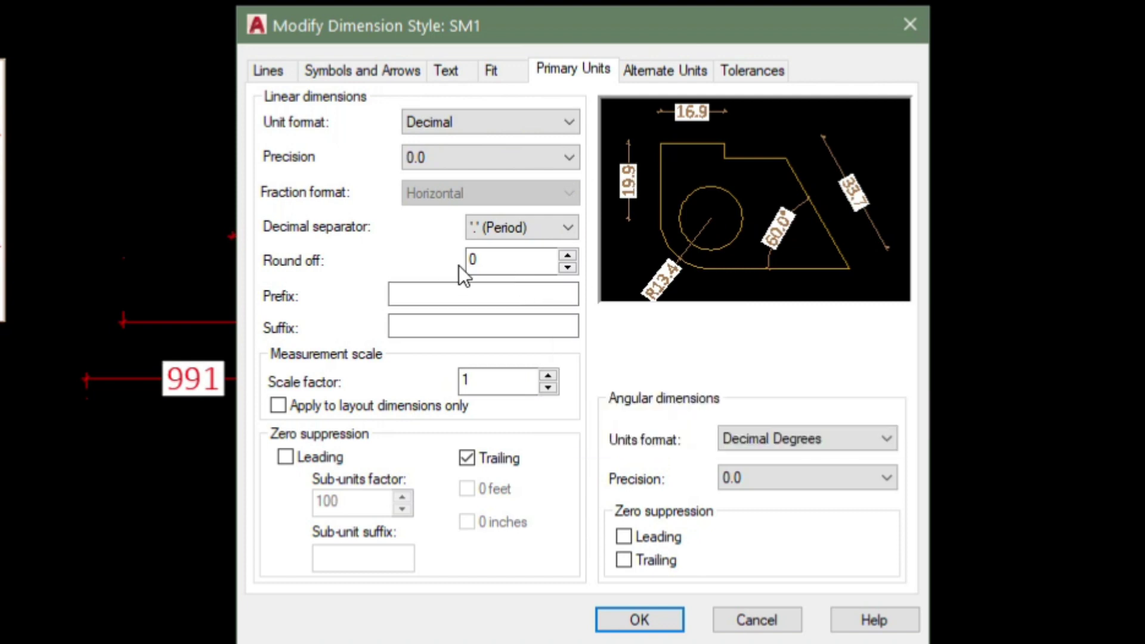
- Leave round-off at 0 after testing 1 and 0.05, and enter CAD as the prefix
{"action": "double_click", "coordinate": [514, 250]}
{"action": "type", "text": "1"}
{"action": "left_click", "coordinate": [413, 300]}
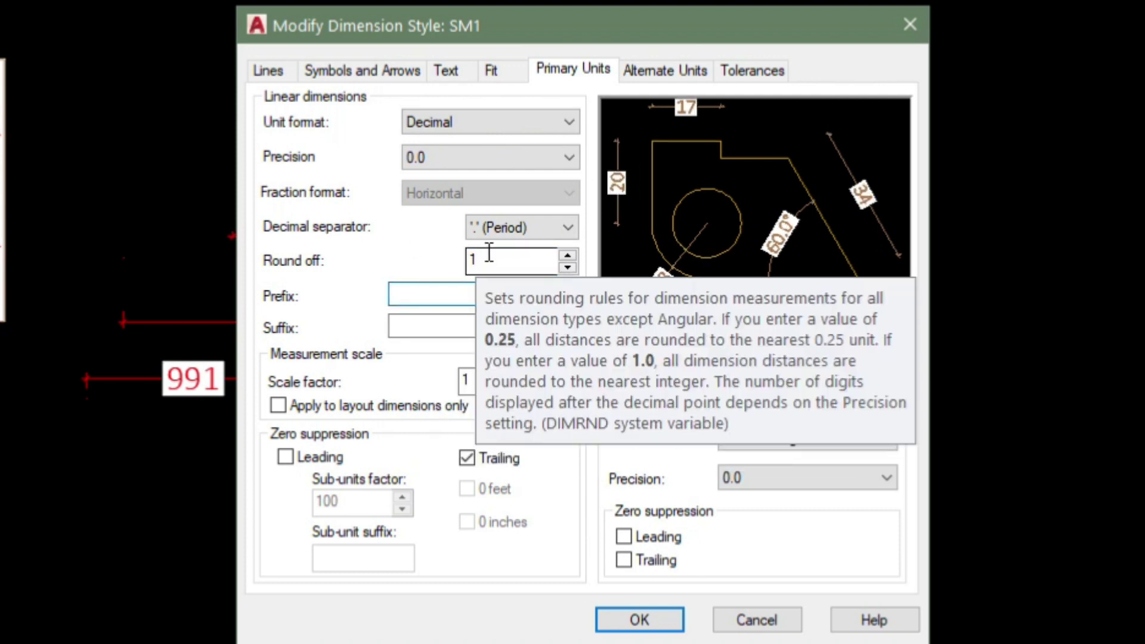
{"action": "key", "text": "shift+Tab"}
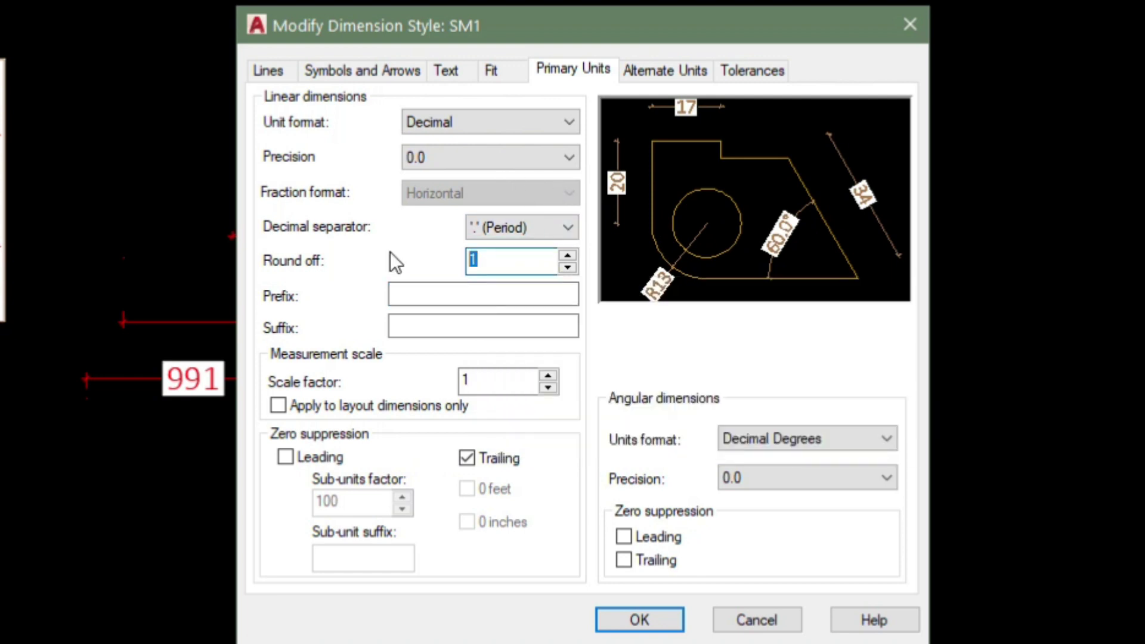
{"action": "type", "text": "0.05"}
{"action": "left_click", "coordinate": [465, 297]}
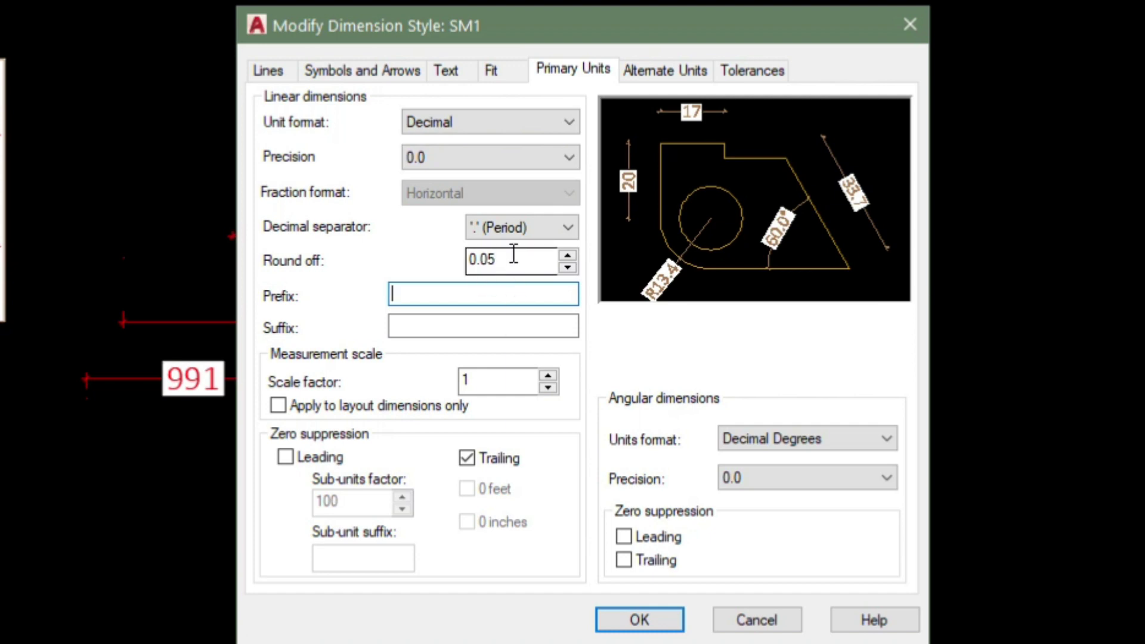
{"action": "left_click_drag", "start_coordinate": [511, 259], "coordinate": [346, 270]}
{"action": "type", "text": "1"}
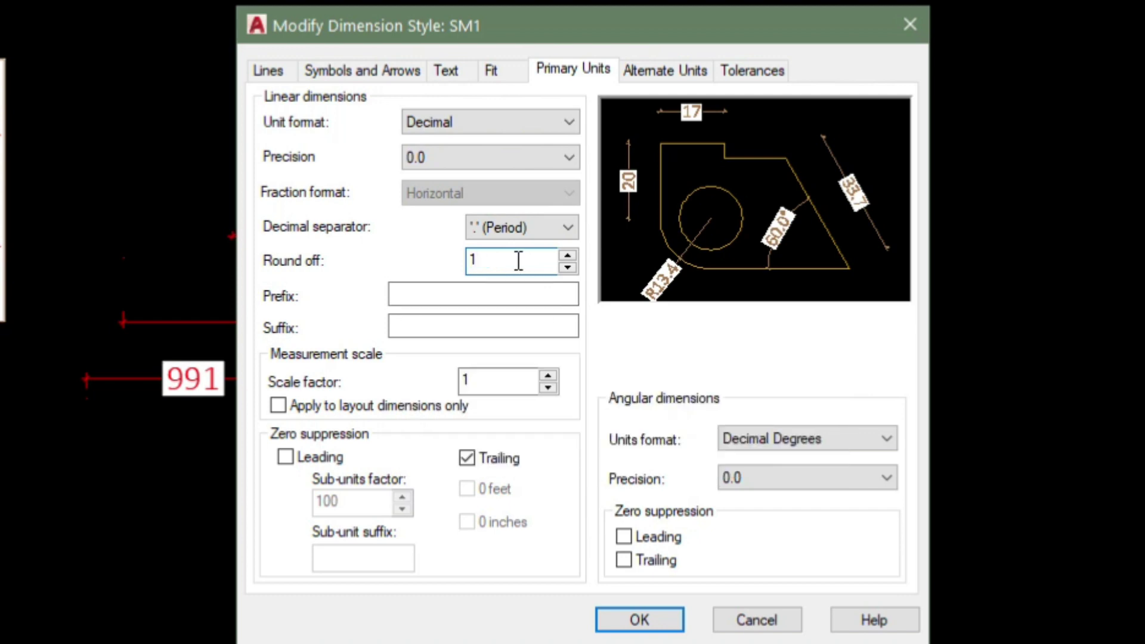
{"action": "left_click_drag", "start_coordinate": [516, 259], "coordinate": [324, 269]}
{"action": "type", "text": "0"}
{"action": "left_click", "coordinate": [450, 292]}
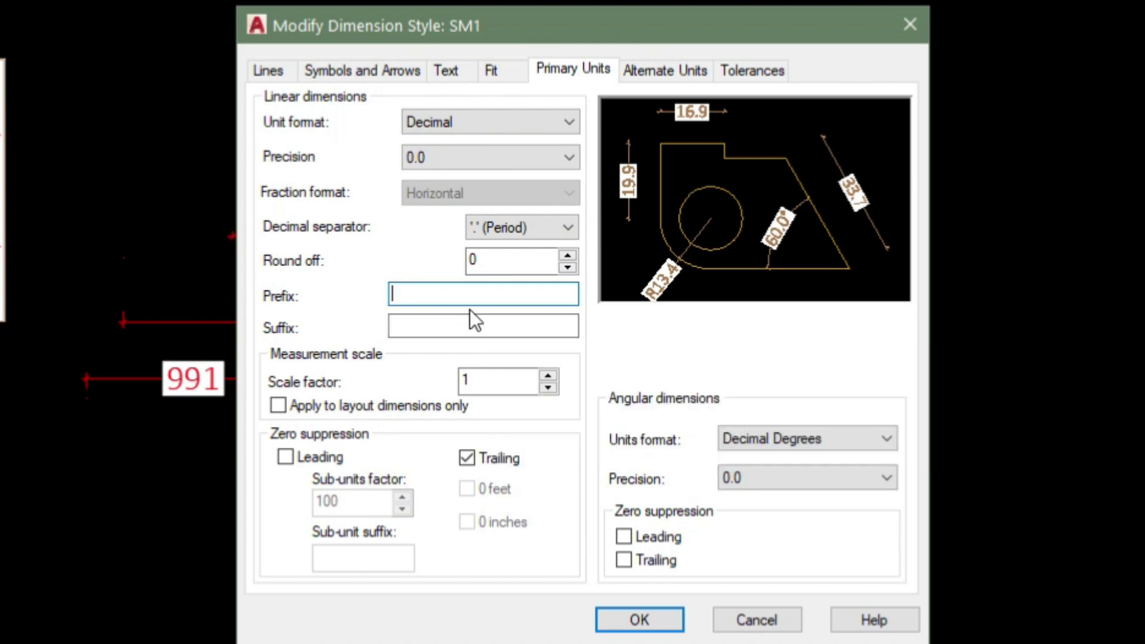
{"action": "type", "text": "CAD"}
- Apply the CAD prefix to SM1 and place a new CAD863.1 linear dimension
{"action": "left_click", "coordinate": [474, 321]}
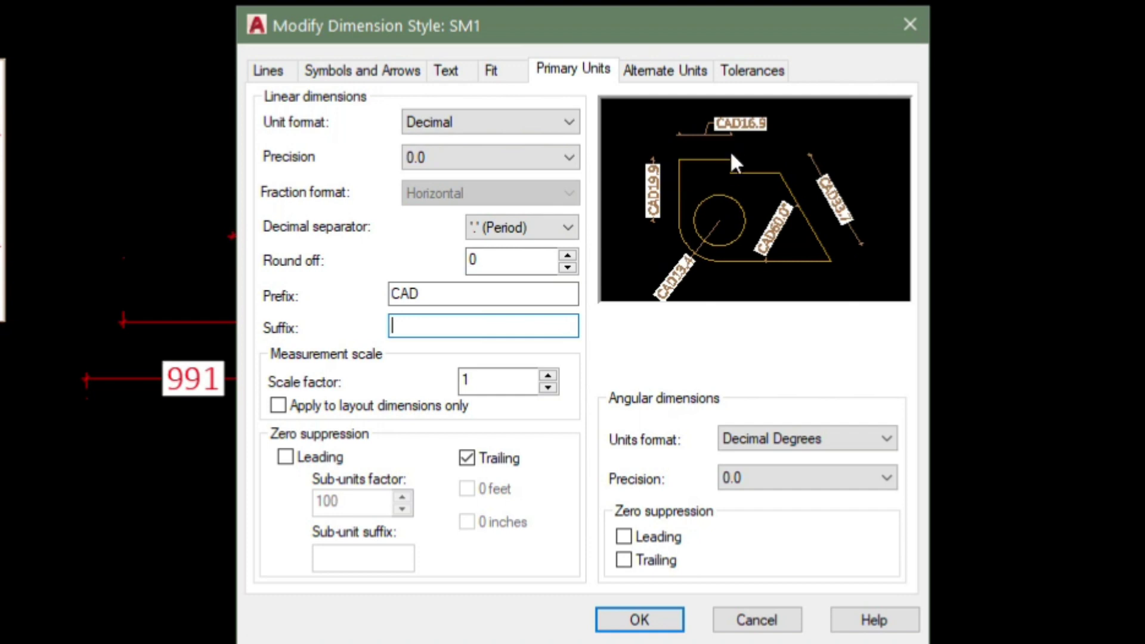
{"action": "left_click", "coordinate": [626, 617]}
{"action": "left_click", "coordinate": [729, 469]}
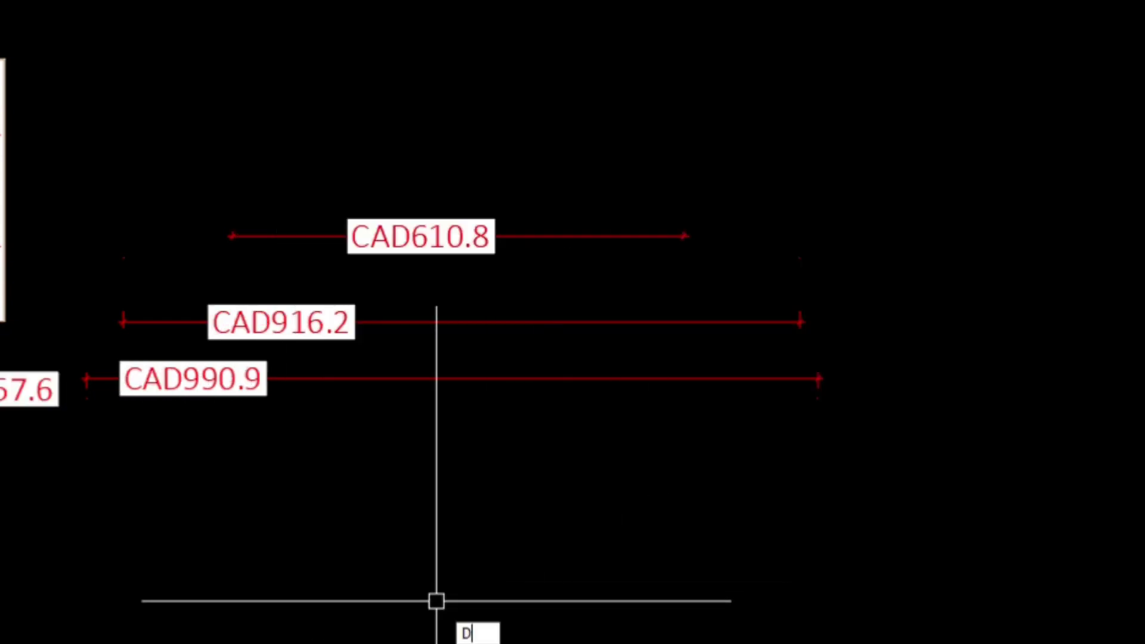
{"action": "left_click", "coordinate": [836, 600]}
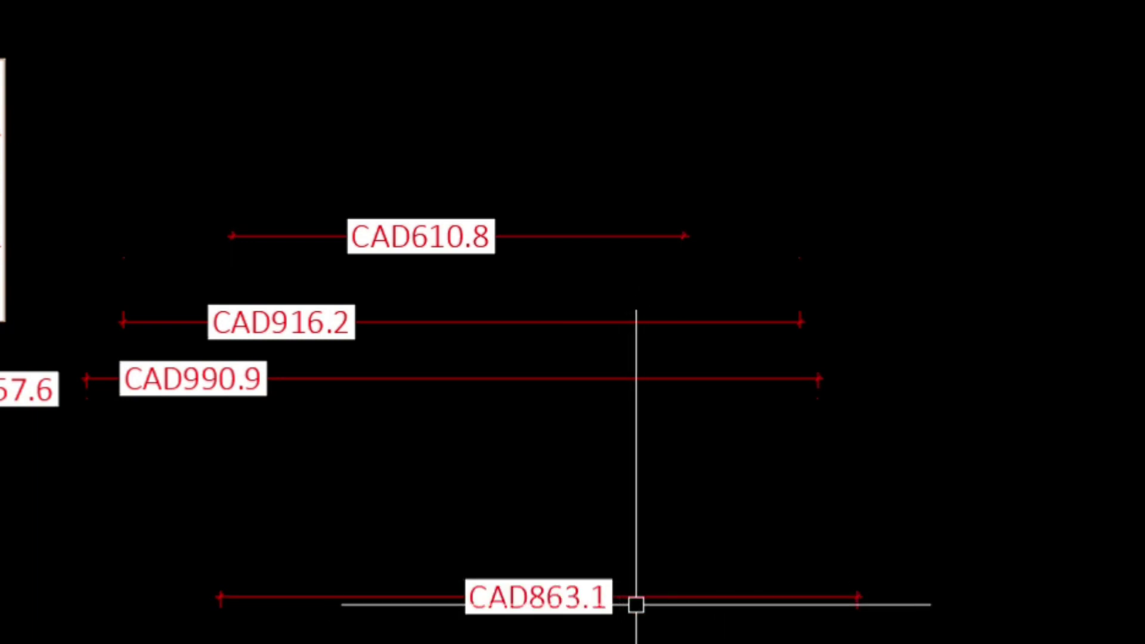
- Reopen SM1 for modification from the Dimension Style Manager using D
{"action": "type", "text": "D"}
{"action": "key", "text": "Return"}
{"action": "left_click", "coordinate": [851, 227]}
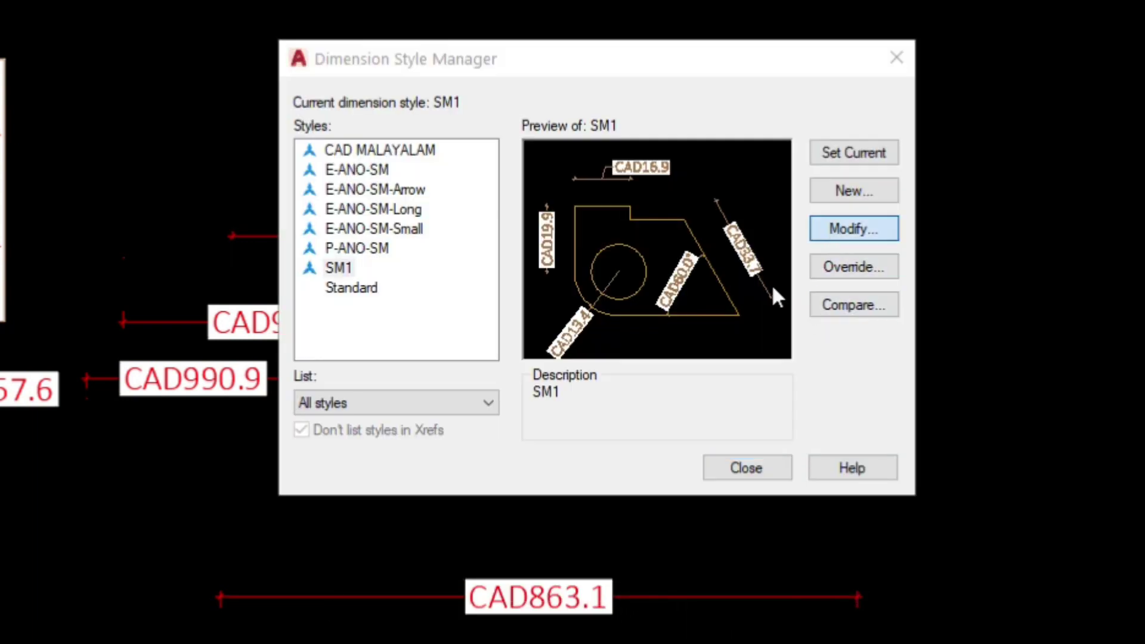
- Add a ' MALAYALAM' suffix and a trailing space to the CAD prefix, then apply SM1
{"action": "left_click", "coordinate": [439, 292]}
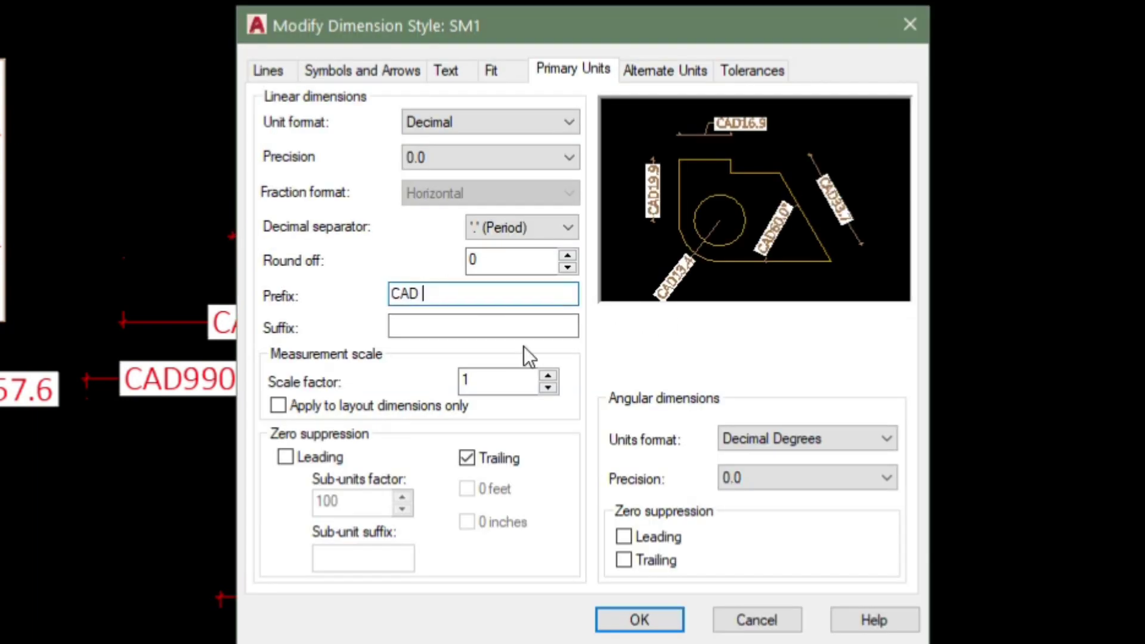
{"action": "left_click", "coordinate": [439, 330]}
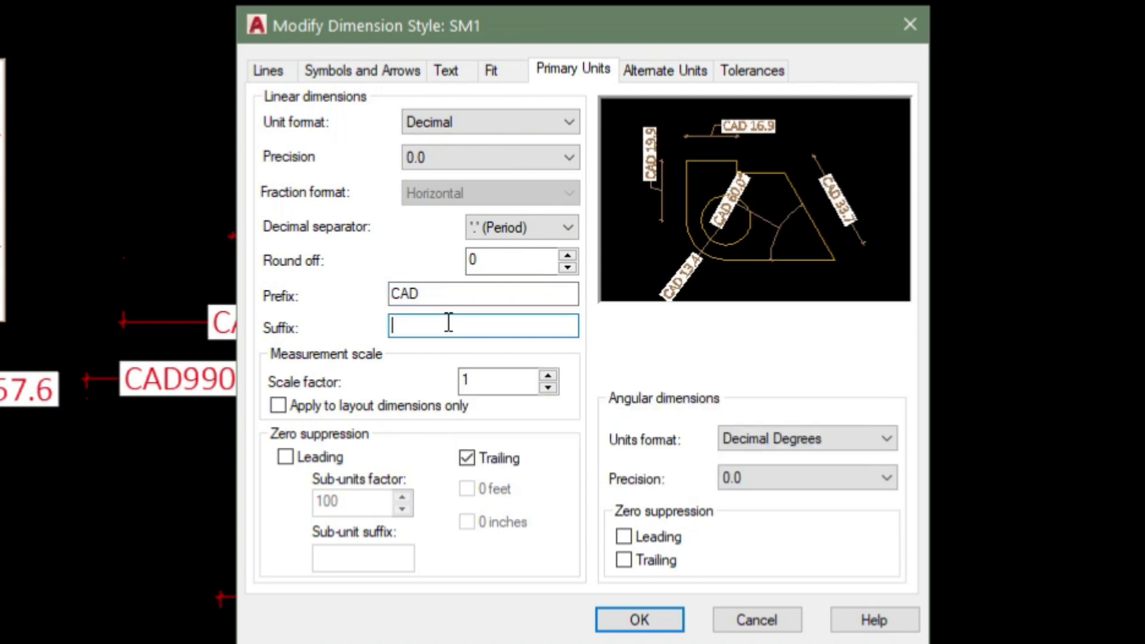
{"action": "type", "text": "MALAYALAM"}
{"action": "left_click", "coordinate": [390, 326]}
{"action": "left_click", "coordinate": [469, 294]}
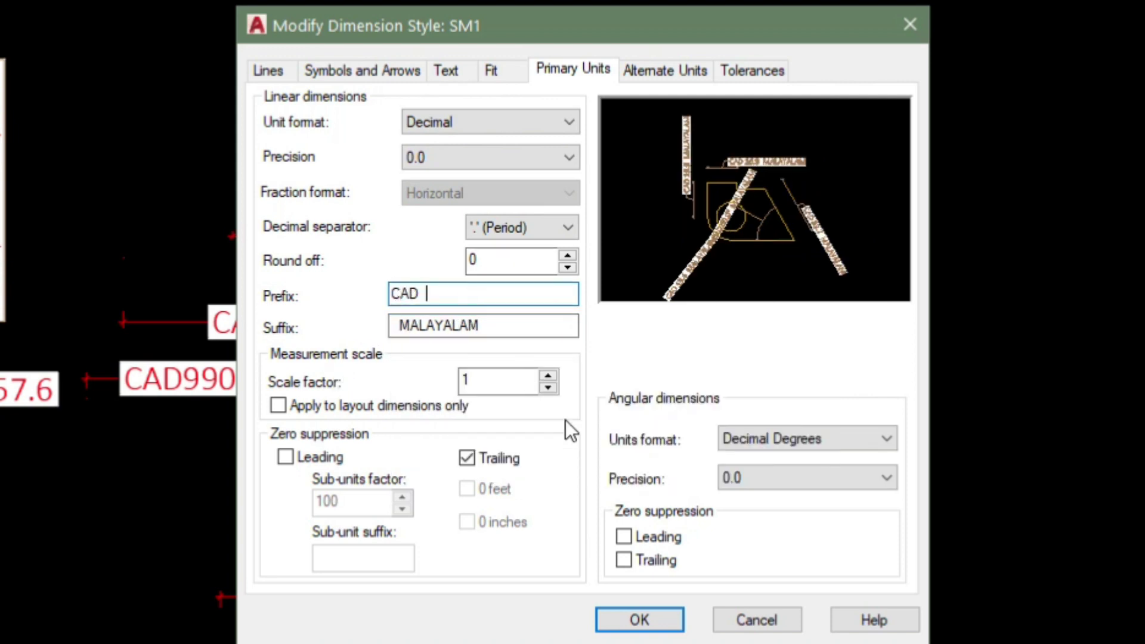
{"action": "left_click", "coordinate": [639, 621]}
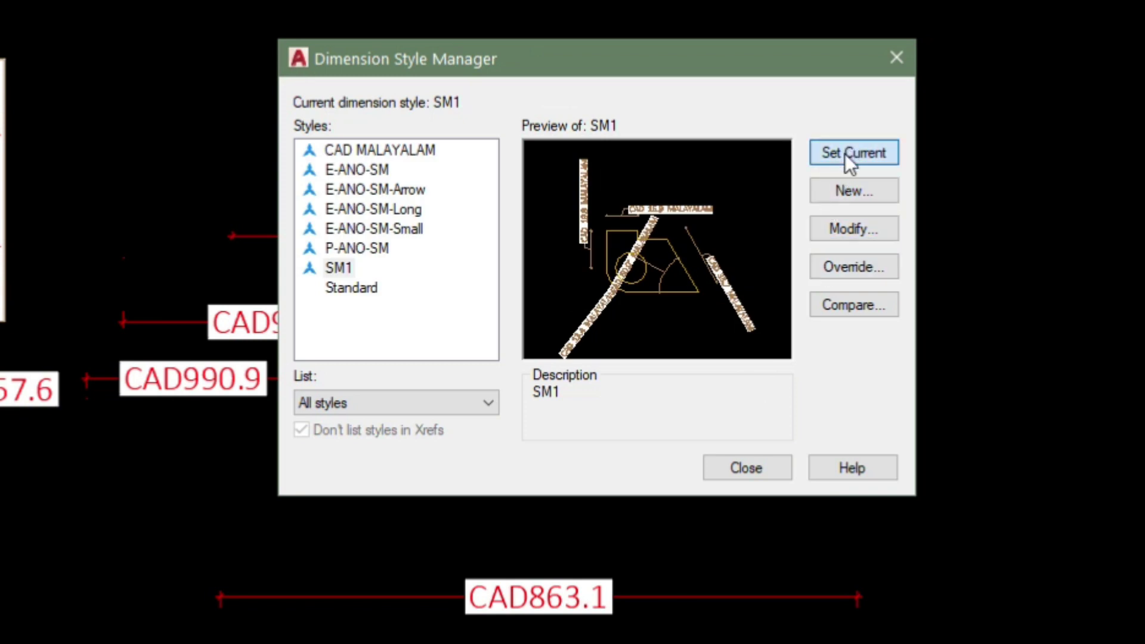
{"action": "left_click", "coordinate": [733, 465]}
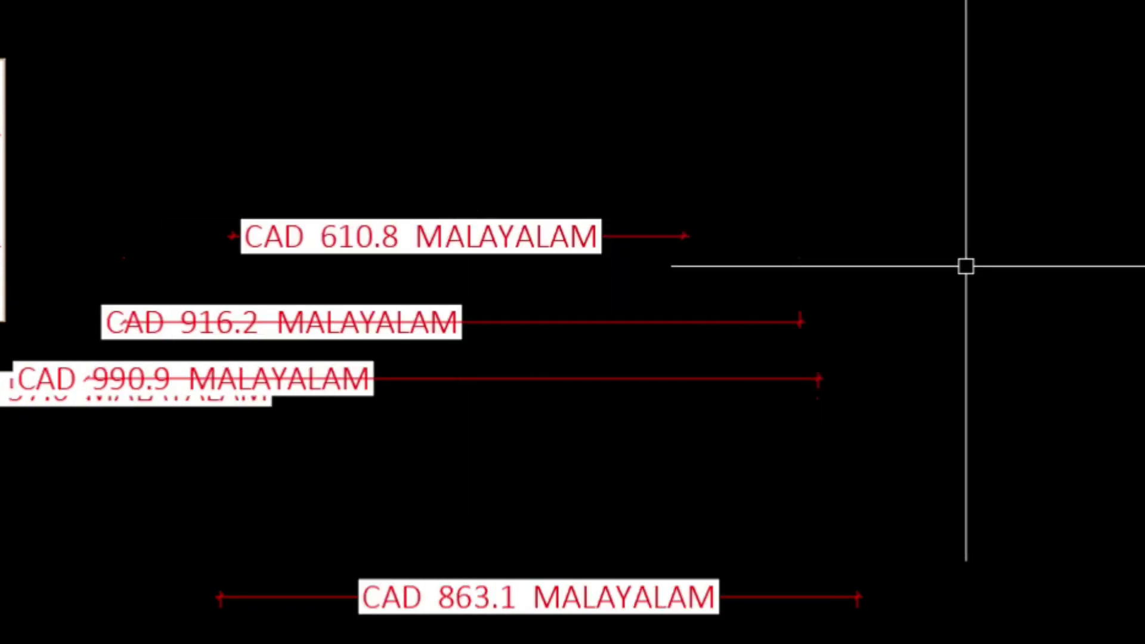
- Place a new linear dimension across the top of the drawing with DLI
{"action": "type", "text": "dli"}
{"action": "key", "text": "Return"}
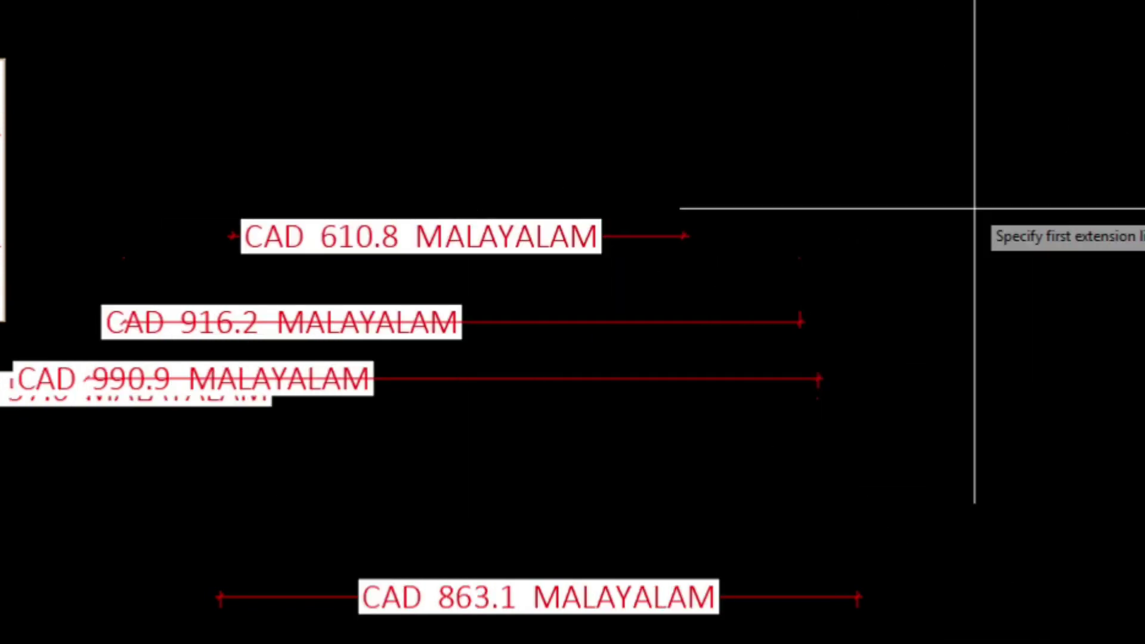
{"action": "left_click", "coordinate": [493, 52]}
{"action": "left_click", "coordinate": [1125, 51]}
{"action": "left_click", "coordinate": [895, 13]}
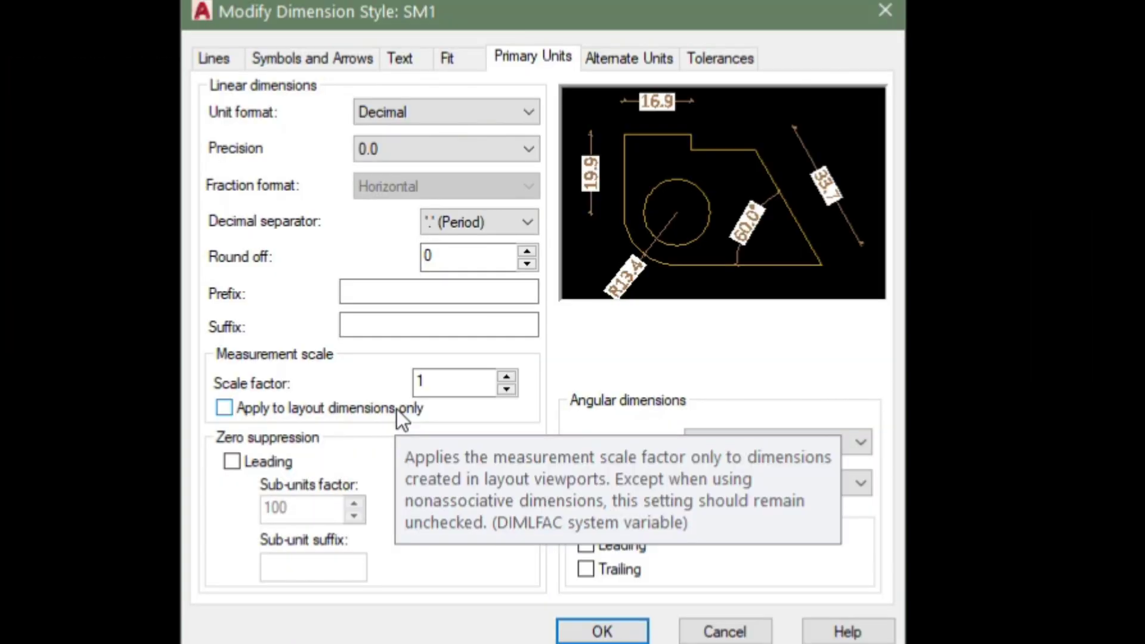
- Apply SM1's measurement scale of 1 to layout dimensions only, make SM1 current and close the manager
{"action": "left_click", "coordinate": [396, 409]}
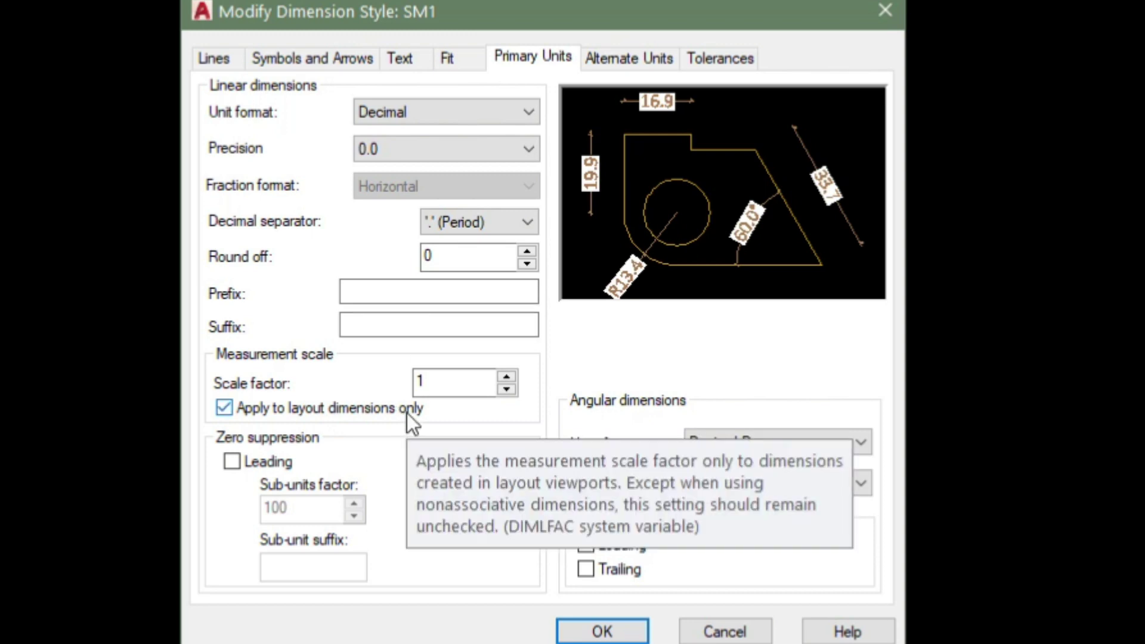
{"action": "left_click", "coordinate": [624, 629]}
{"action": "left_click", "coordinate": [824, 143]}
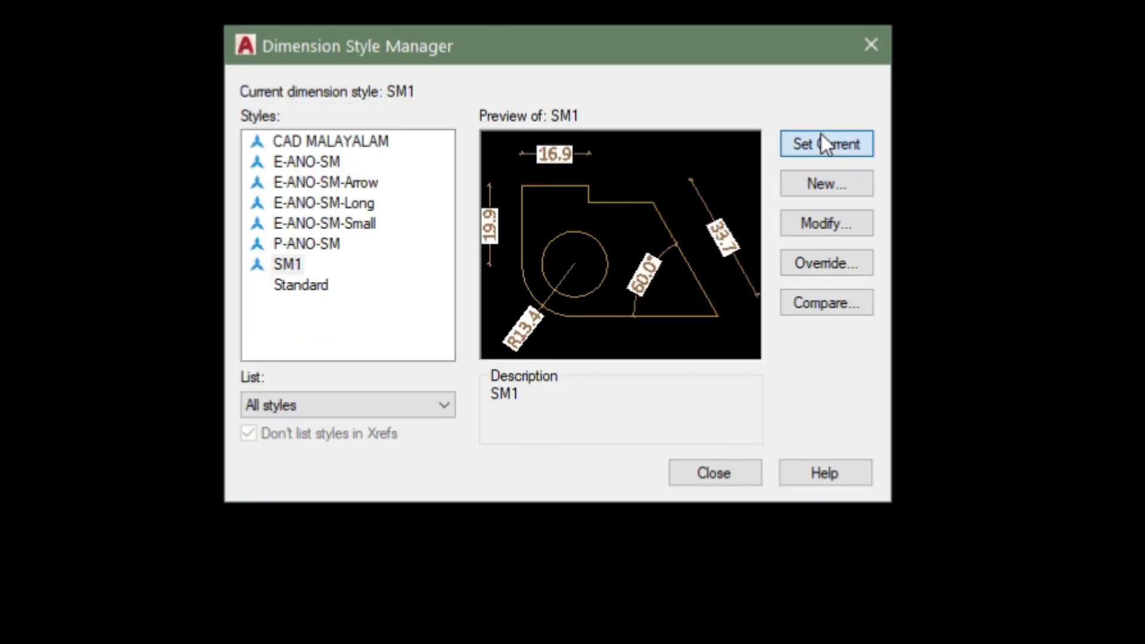
{"action": "left_click", "coordinate": [683, 471]}
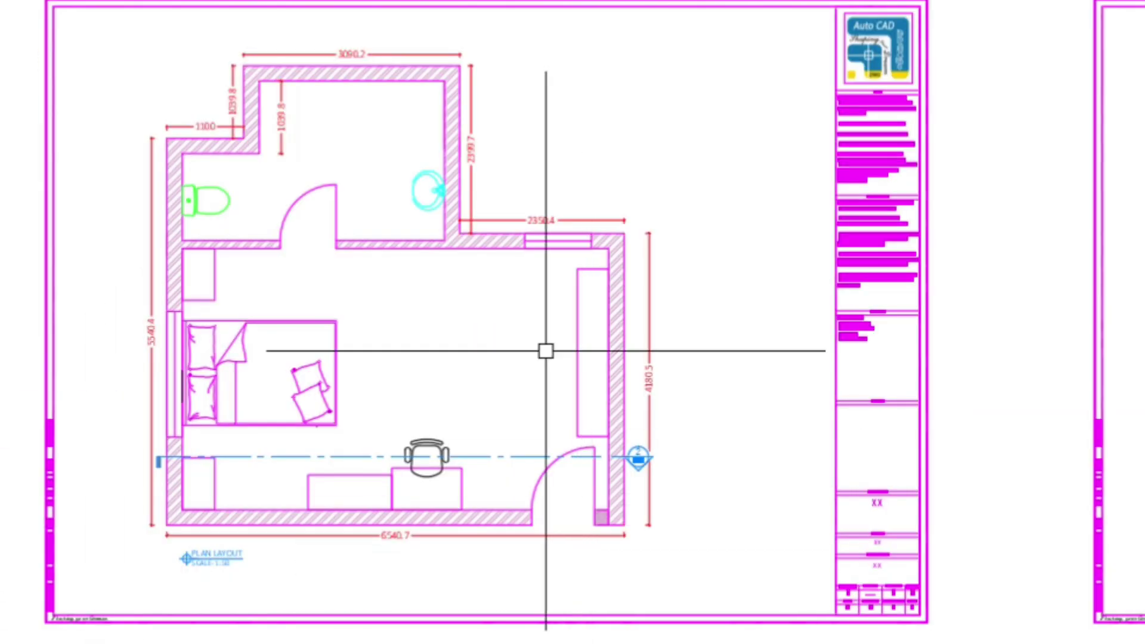
- Add a 220 linear dimension for the upper-left wall thickness, above the 1100 dimension, using DLI
{"action": "scroll", "coordinate": [70, 78], "scroll_direction": "up", "scroll_amount": 2}
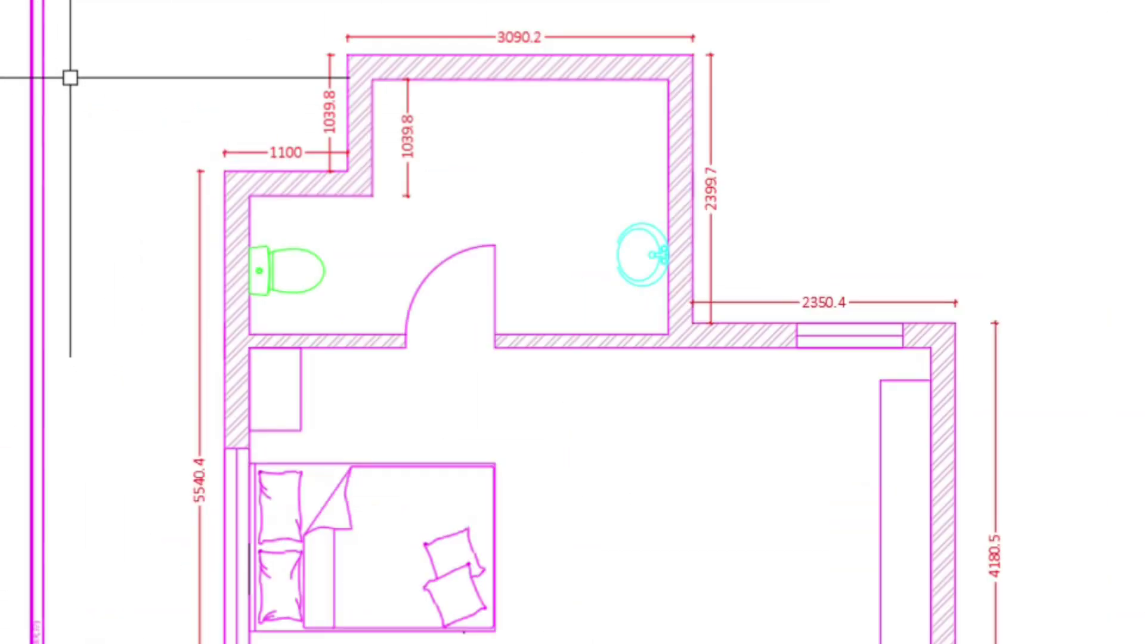
{"action": "scroll", "coordinate": [128, 109], "scroll_direction": "up", "scroll_amount": 2}
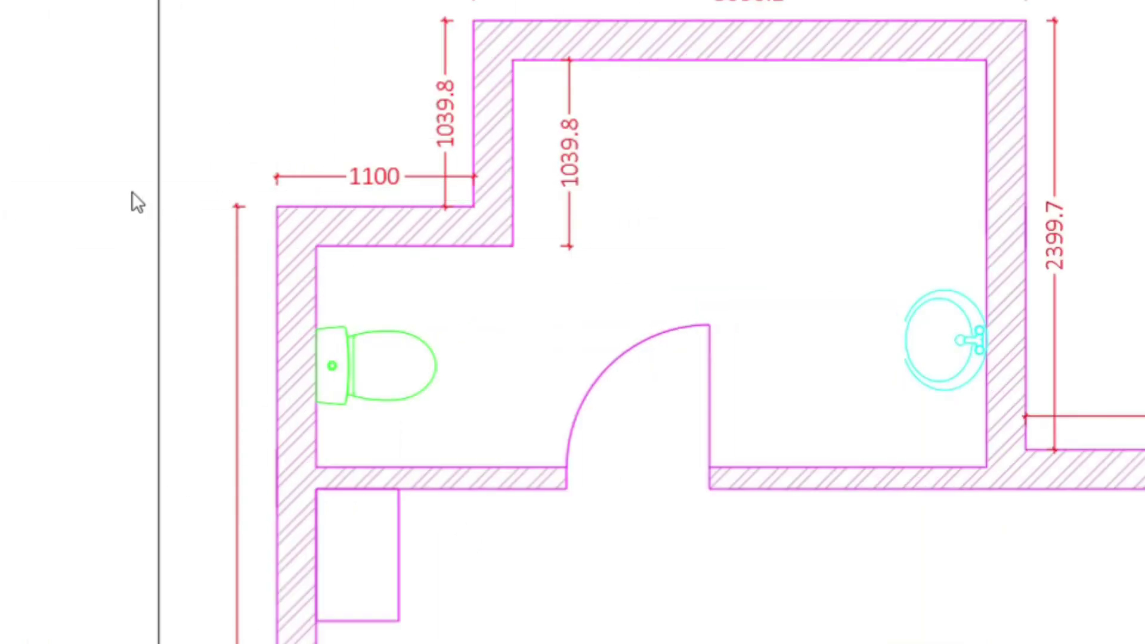
{"action": "type", "text": "dli"}
{"action": "key", "text": "Return"}
{"action": "left_click", "coordinate": [276, 207]}
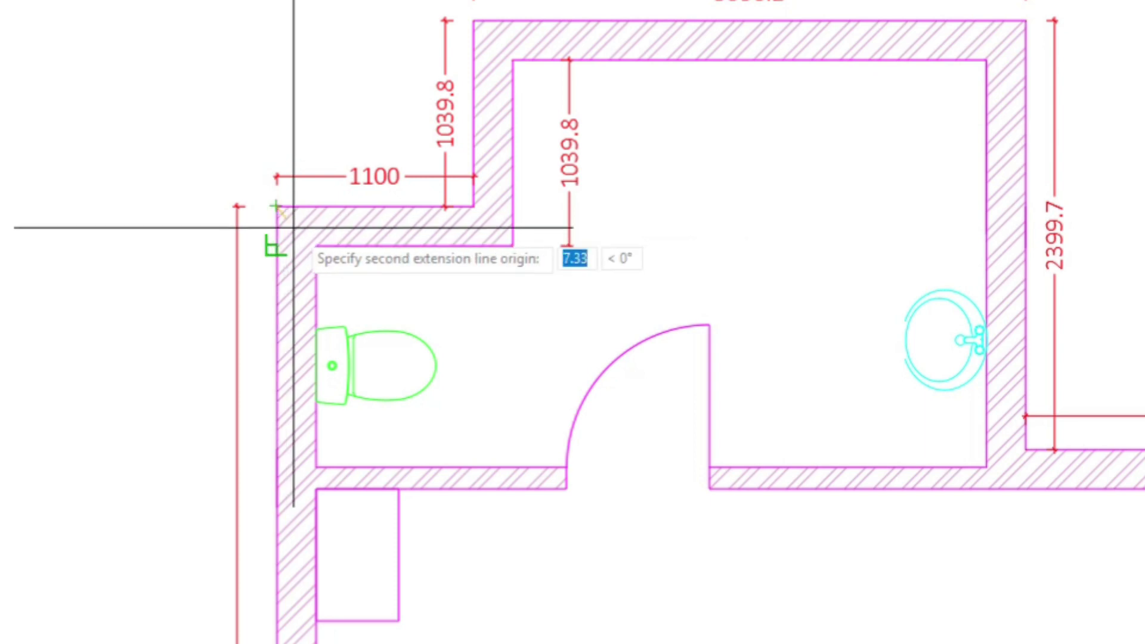
{"action": "left_click", "coordinate": [316, 245]}
{"action": "left_click", "coordinate": [317, 97]}
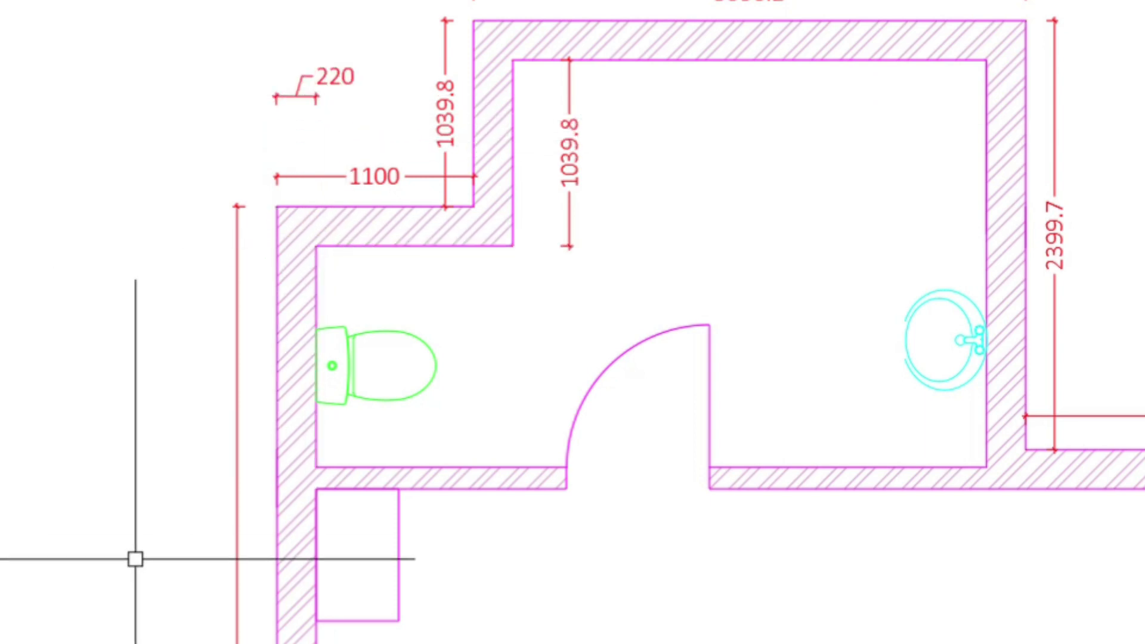
- Clear the stray selections and bring SM1's Primary Units settings back up
{"action": "left_click", "coordinate": [1084, 319]}
{"action": "key", "text": "Escape"}
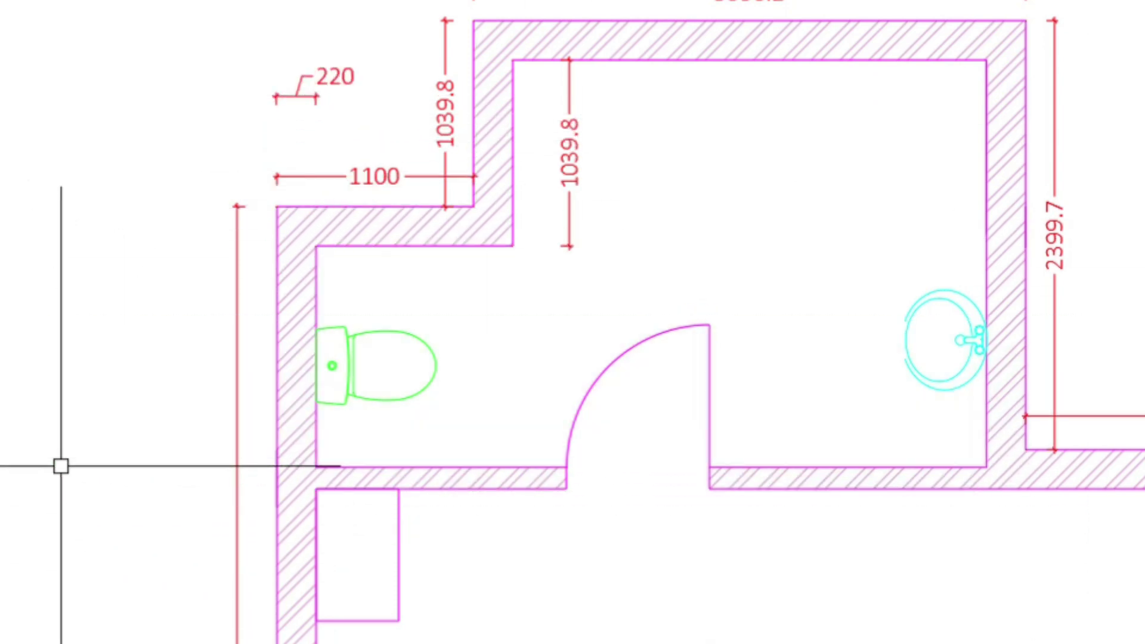
{"action": "left_click", "coordinate": [303, 348]}
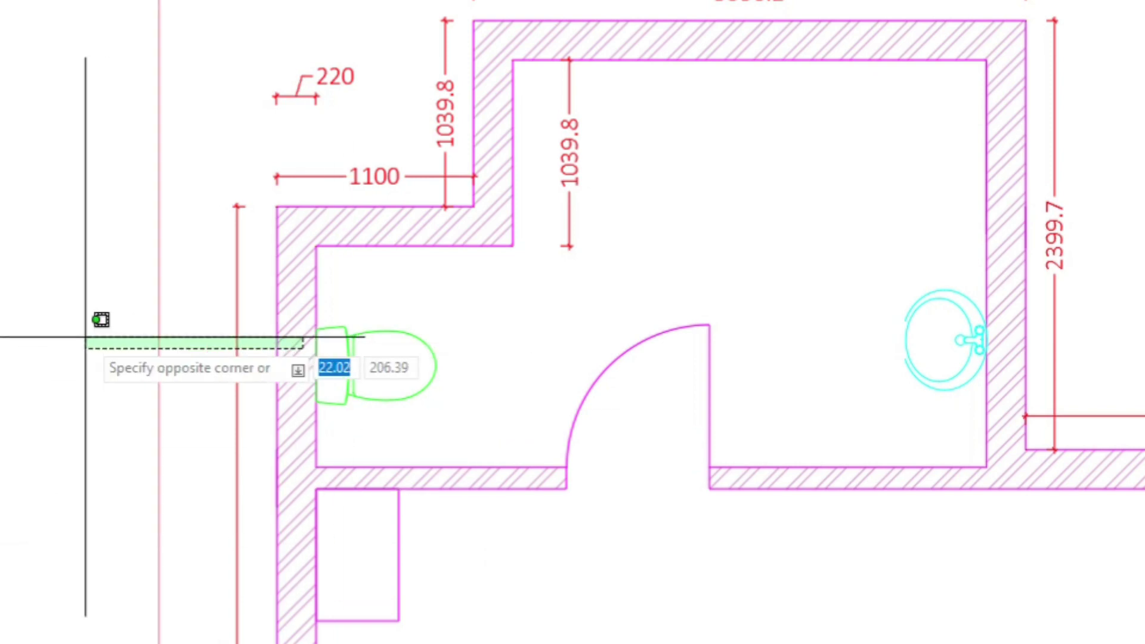
{"action": "key", "text": "Escape"}
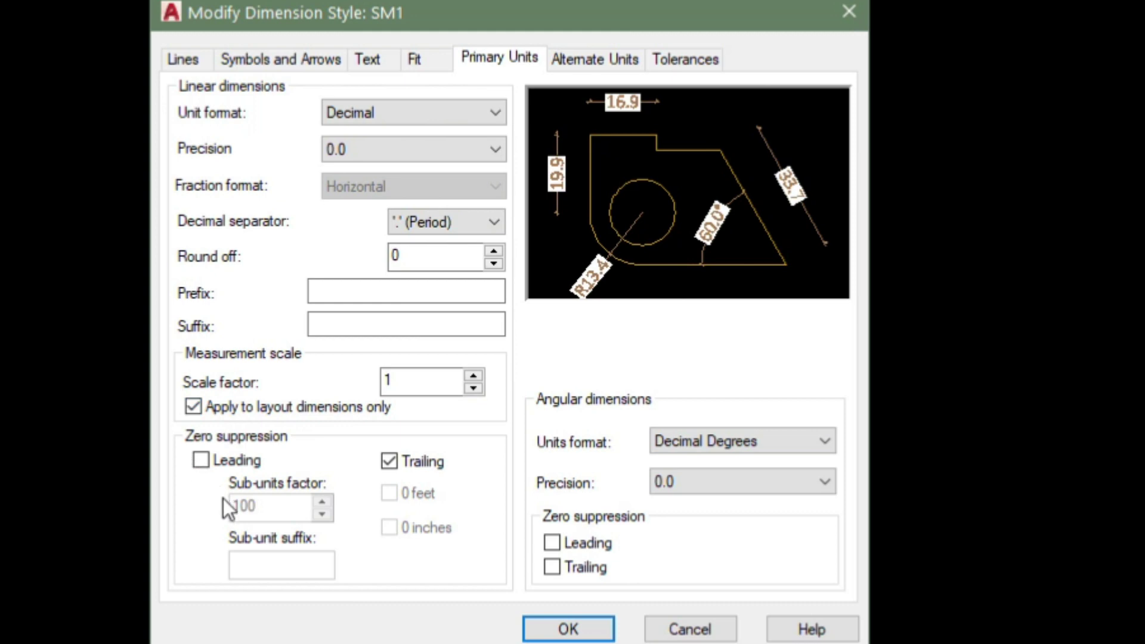
- Set SM1's linear precision to 0.00 with leading and trailing zero suppression off, so the preview reads 16.93
{"action": "left_click", "coordinate": [401, 455]}
{"action": "left_click", "coordinate": [401, 463]}
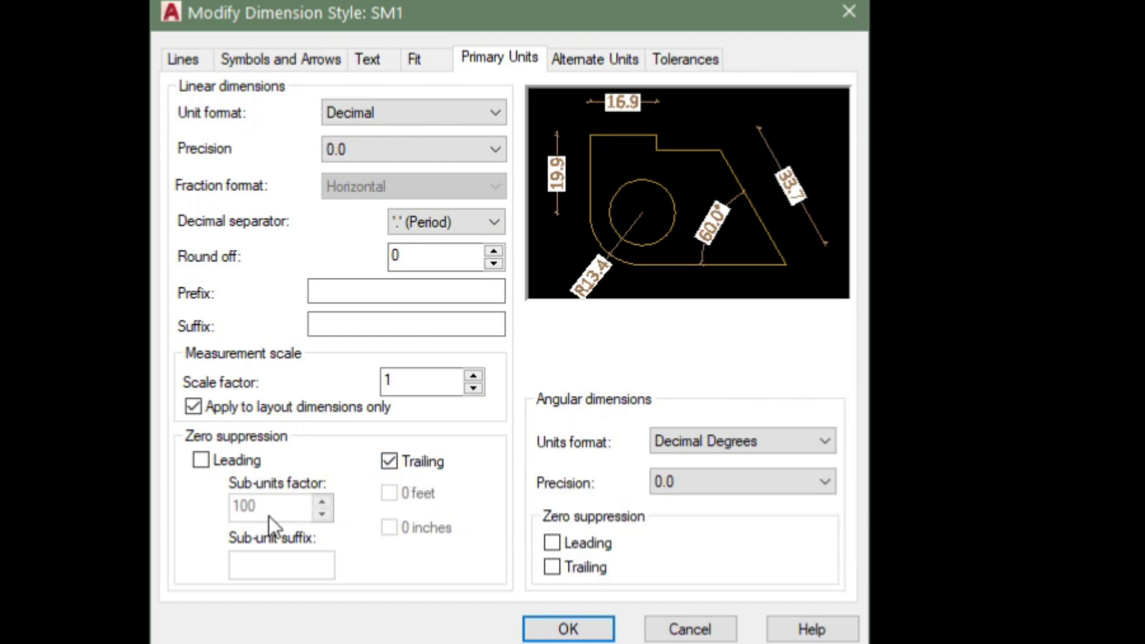
{"action": "left_click", "coordinate": [225, 464]}
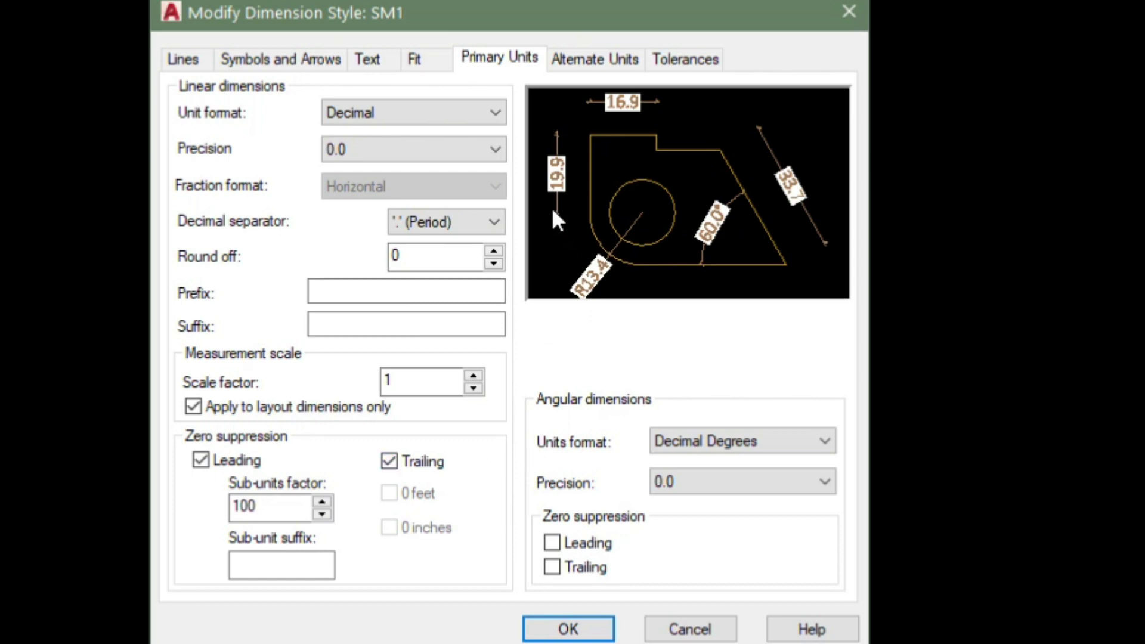
{"action": "left_click", "coordinate": [468, 147]}
{"action": "left_click", "coordinate": [419, 218]}
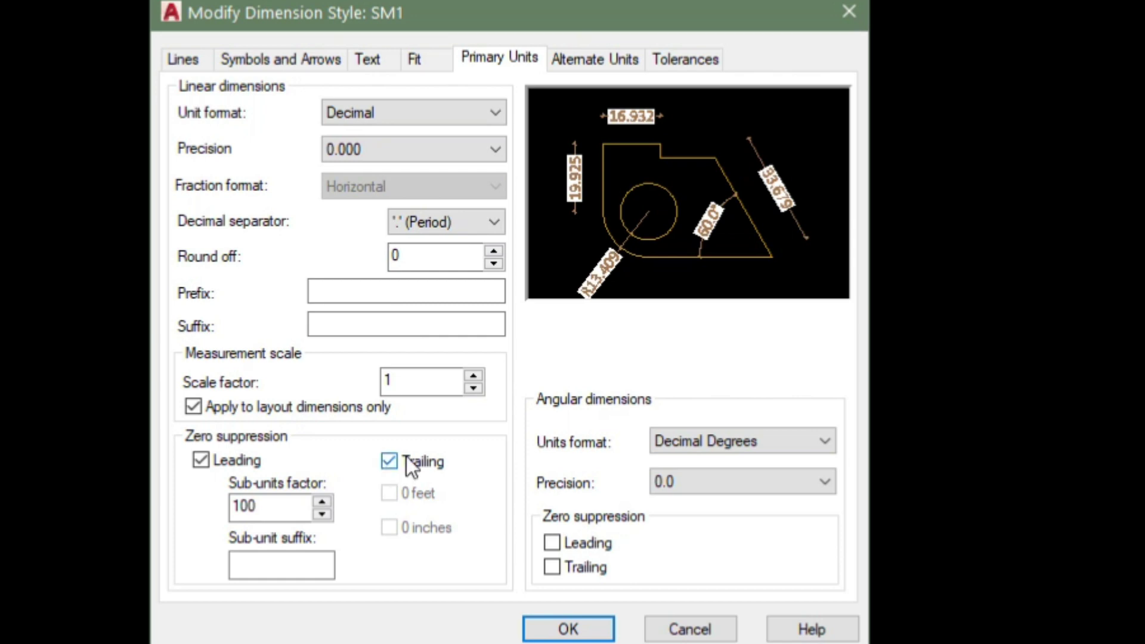
{"action": "mouse_move", "coordinate": [406, 453]}
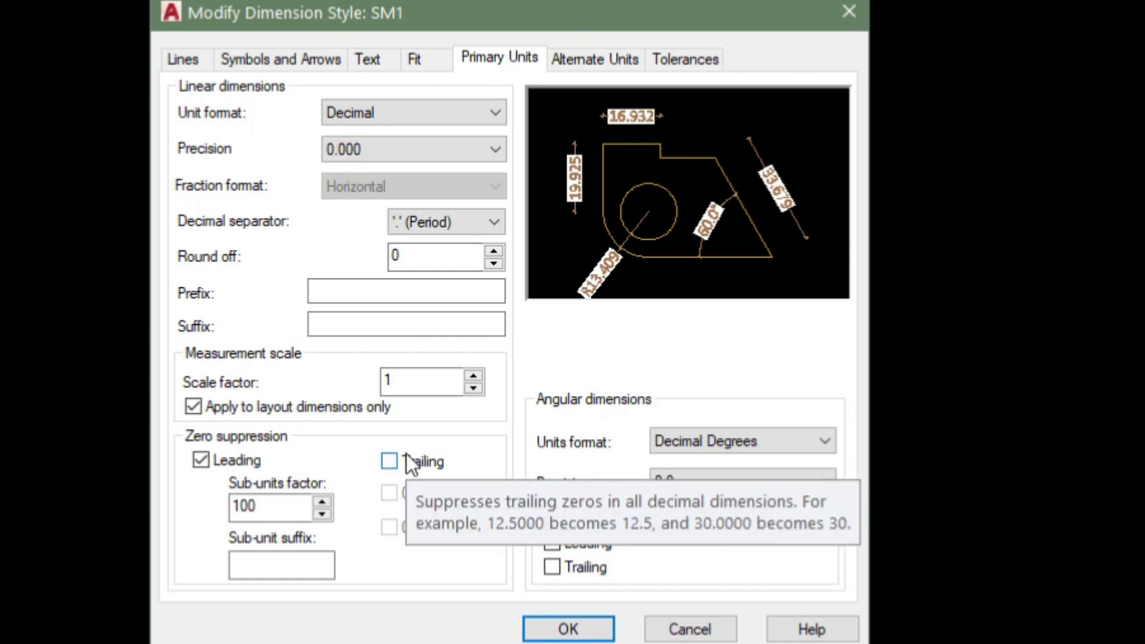
{"action": "left_click", "coordinate": [435, 150]}
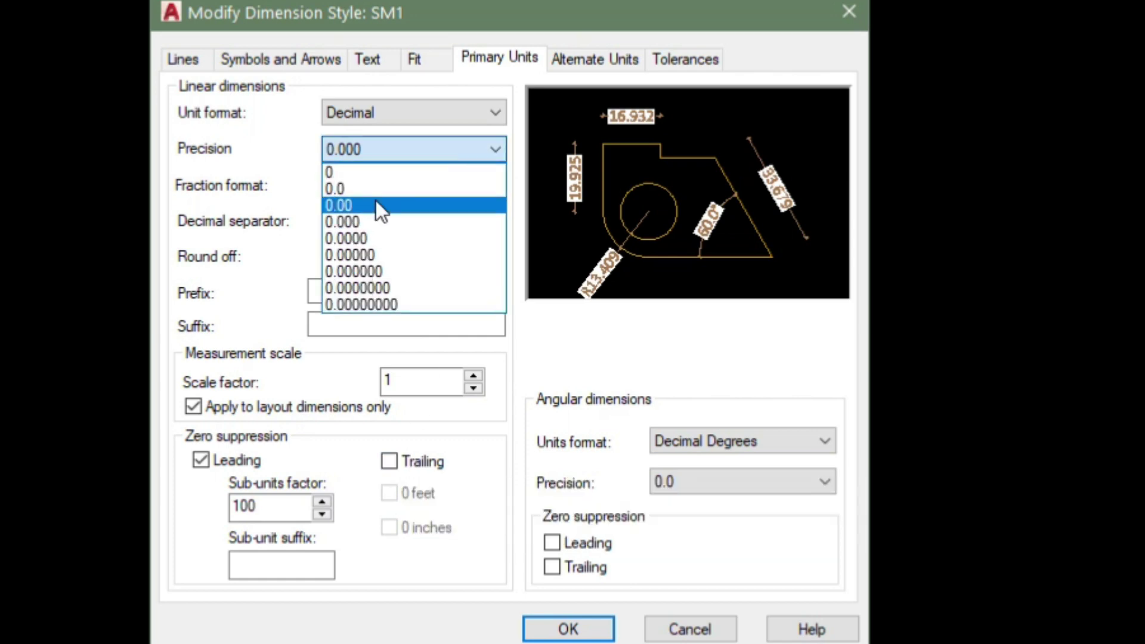
{"action": "left_click", "coordinate": [375, 206]}
{"action": "left_click", "coordinate": [214, 458]}
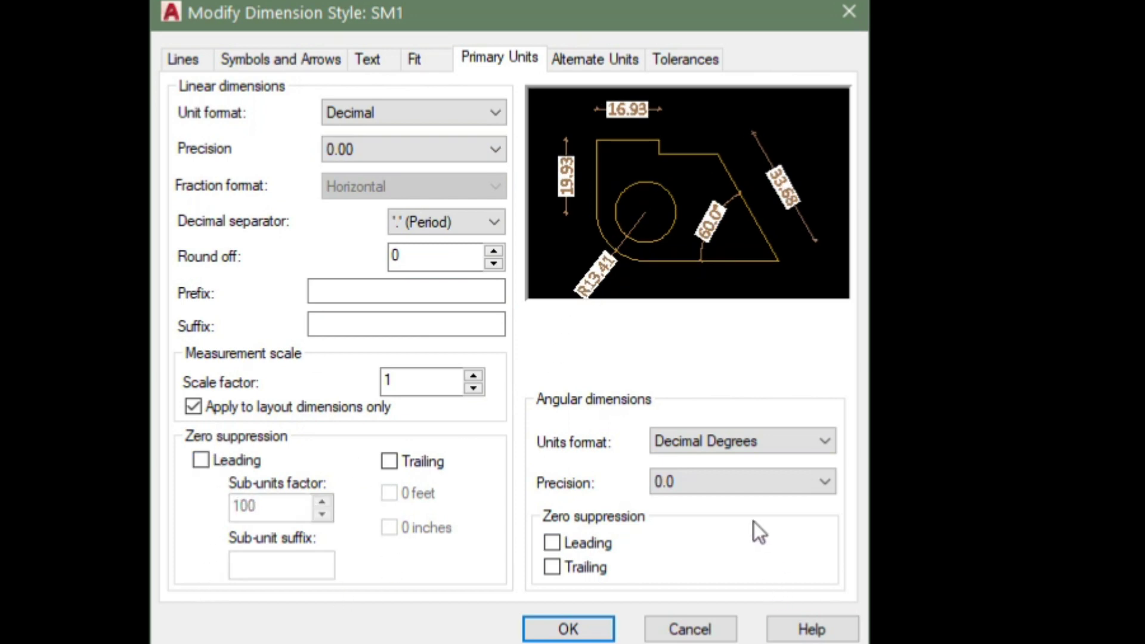
- Compare the DMS, gradian and radian angle formats, settling on Decimal Degrees
{"action": "left_click", "coordinate": [734, 440]}
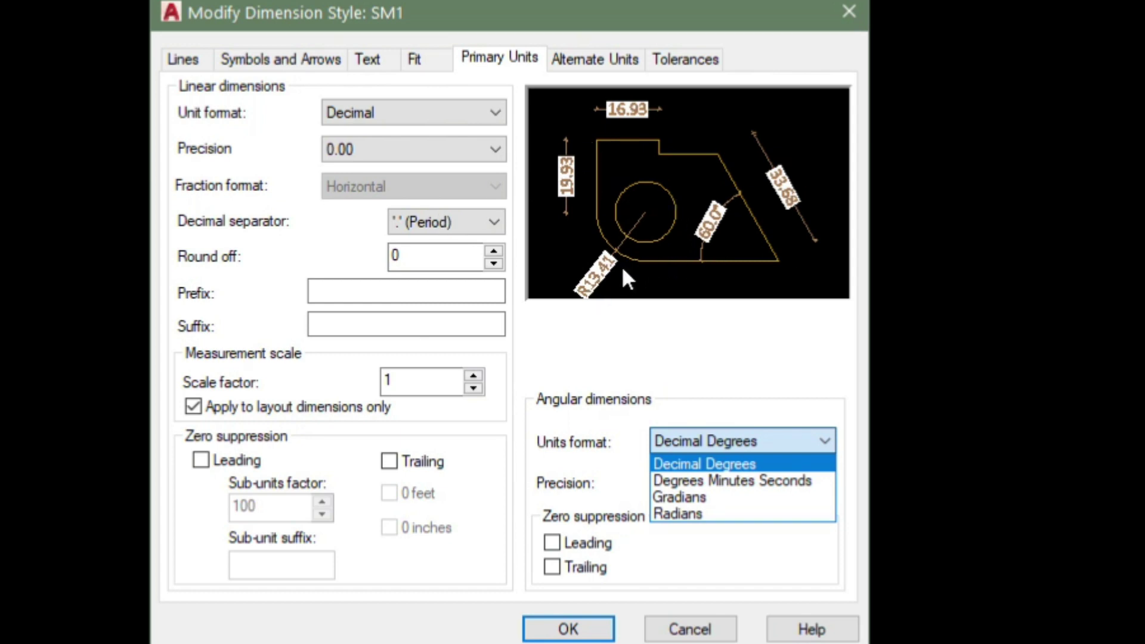
{"action": "left_click", "coordinate": [713, 481]}
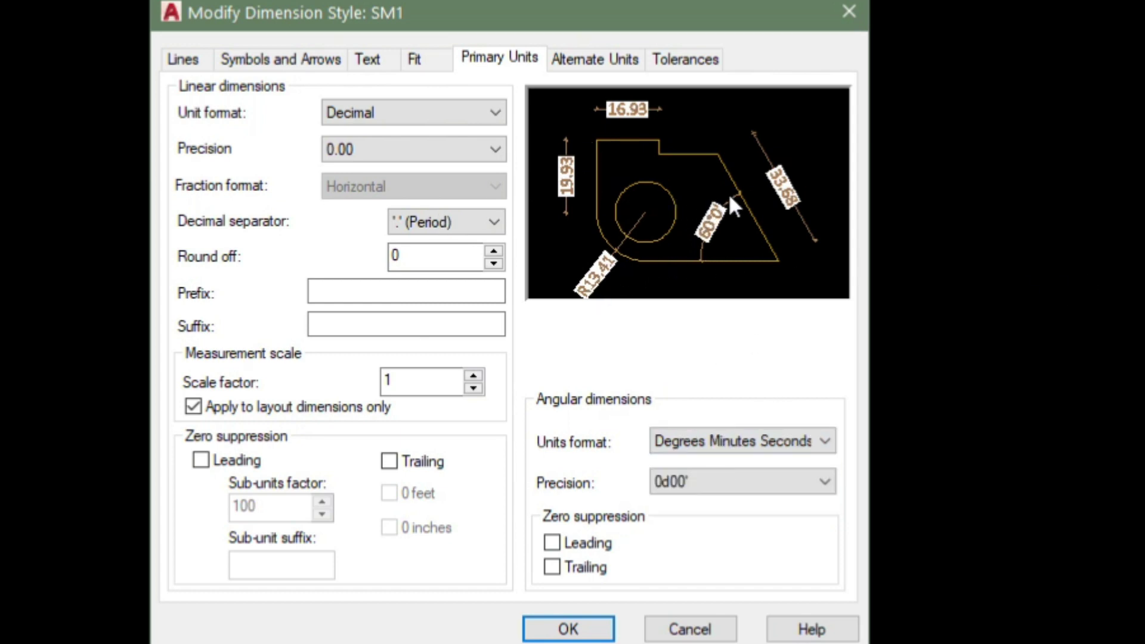
{"action": "left_click", "coordinate": [764, 441]}
{"action": "left_click", "coordinate": [715, 496]}
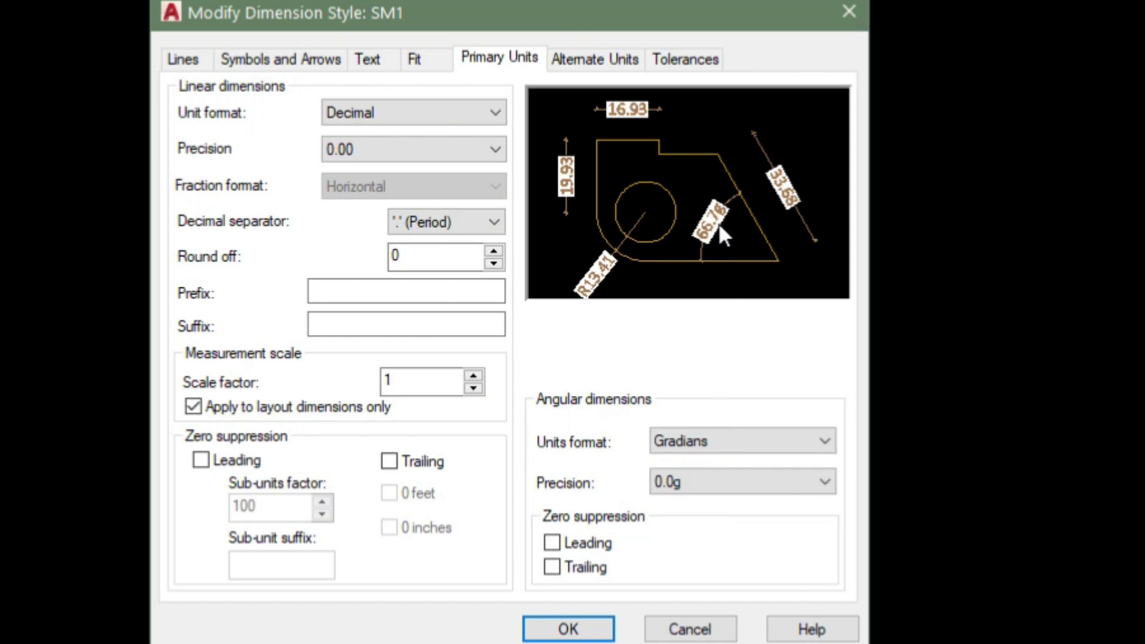
{"action": "left_click", "coordinate": [729, 444]}
{"action": "left_click", "coordinate": [718, 517]}
{"action": "left_click", "coordinate": [701, 446]}
{"action": "left_click", "coordinate": [692, 467]}
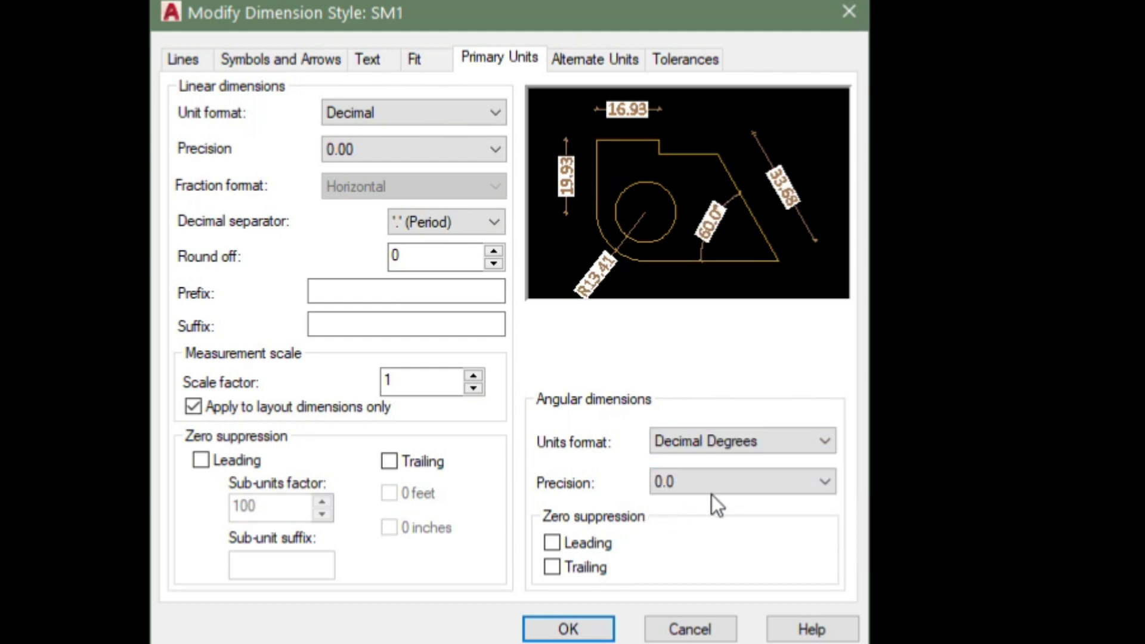
- Set angular precision to 0 with leading zero suppression off, so the preview angle reads 60°
{"action": "left_click", "coordinate": [729, 481]}
{"action": "left_click", "coordinate": [685, 552]}
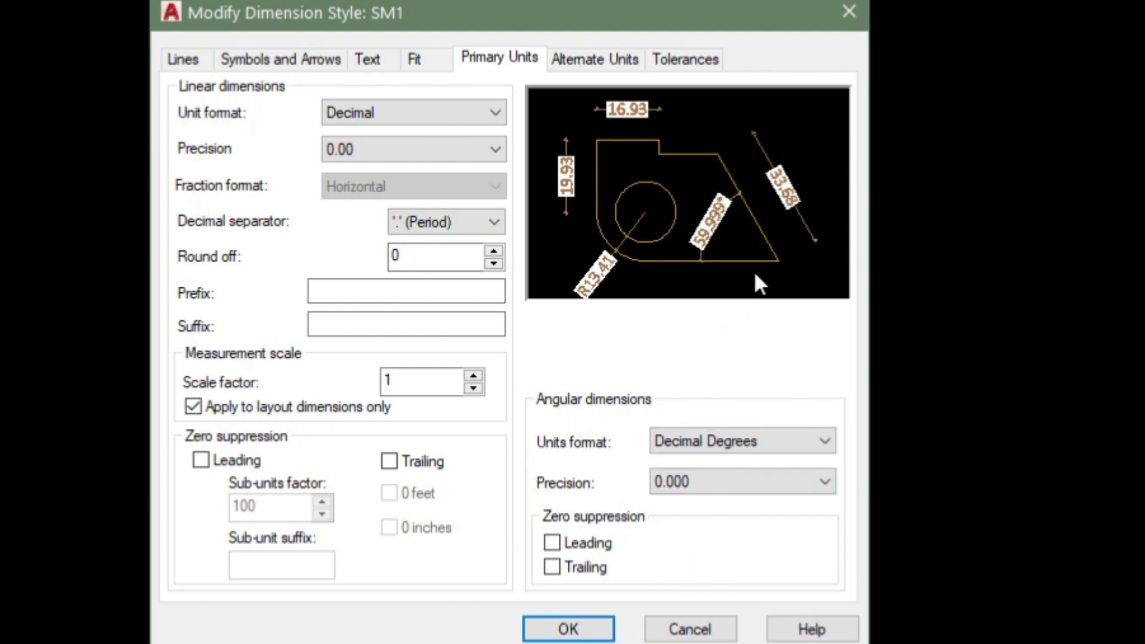
{"action": "left_click", "coordinate": [711, 476]}
{"action": "left_click", "coordinate": [689, 503]}
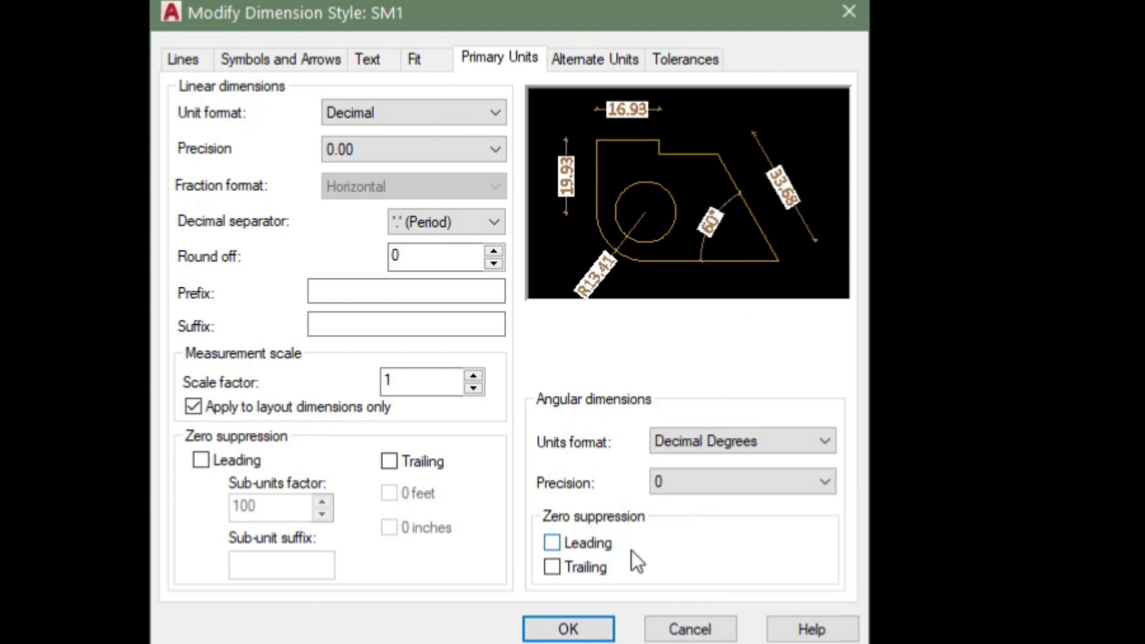
{"action": "left_click", "coordinate": [582, 542]}
{"action": "left_click", "coordinate": [604, 543]}
- Display SM1's alternate units in Engineering format with 0'-0" precision and save the style
{"action": "left_click", "coordinate": [570, 62]}
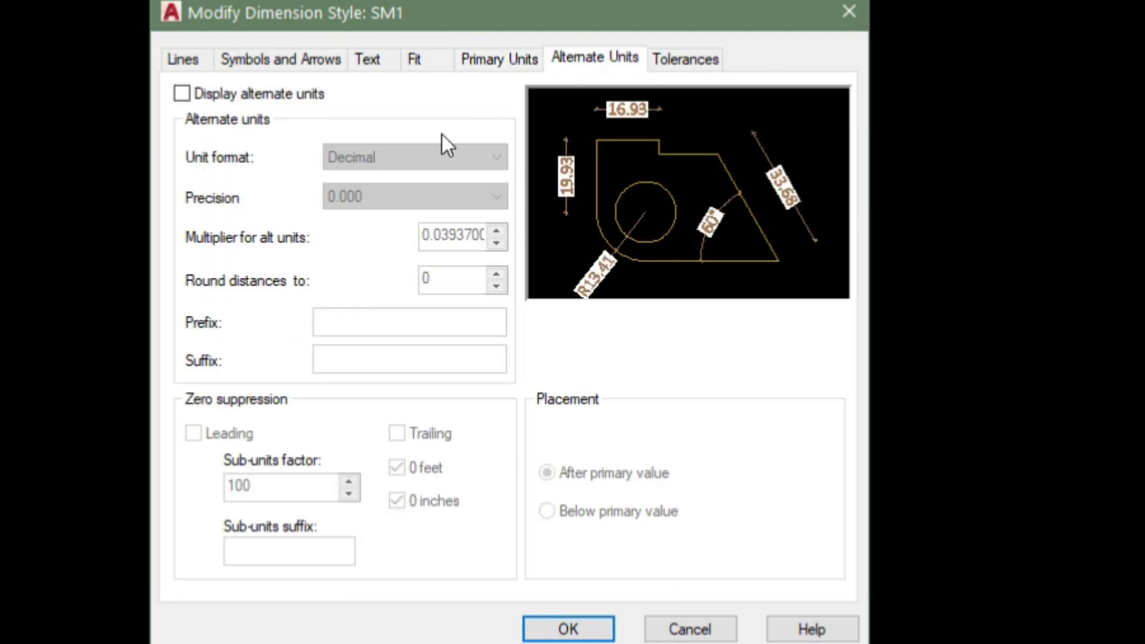
{"action": "left_click", "coordinate": [182, 94]}
{"action": "left_click", "coordinate": [352, 157]}
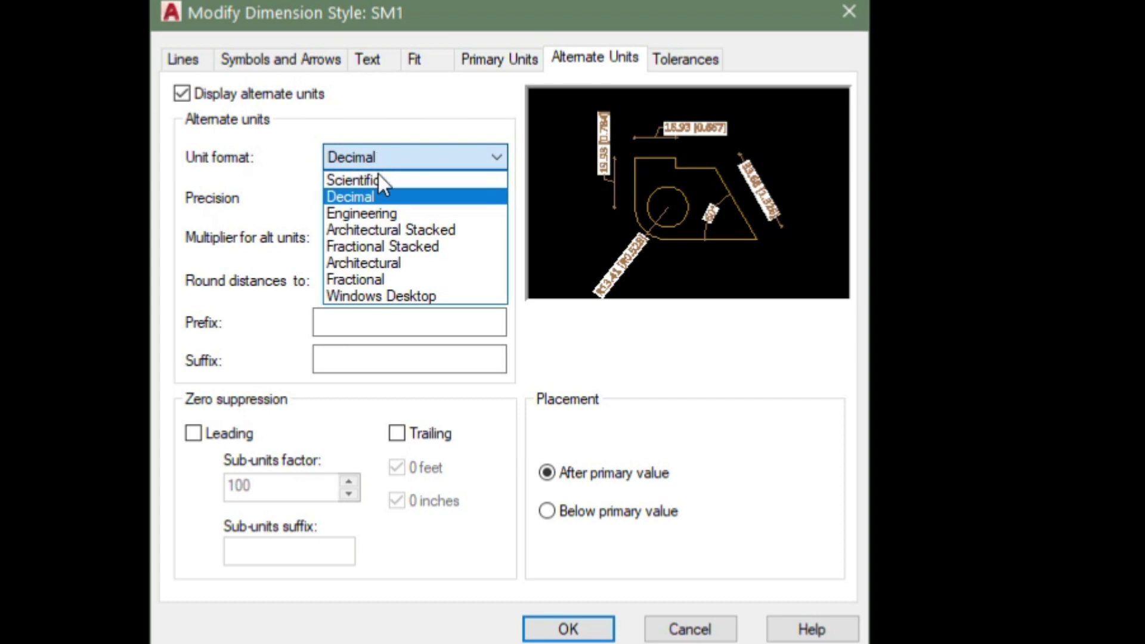
{"action": "left_click", "coordinate": [365, 233]}
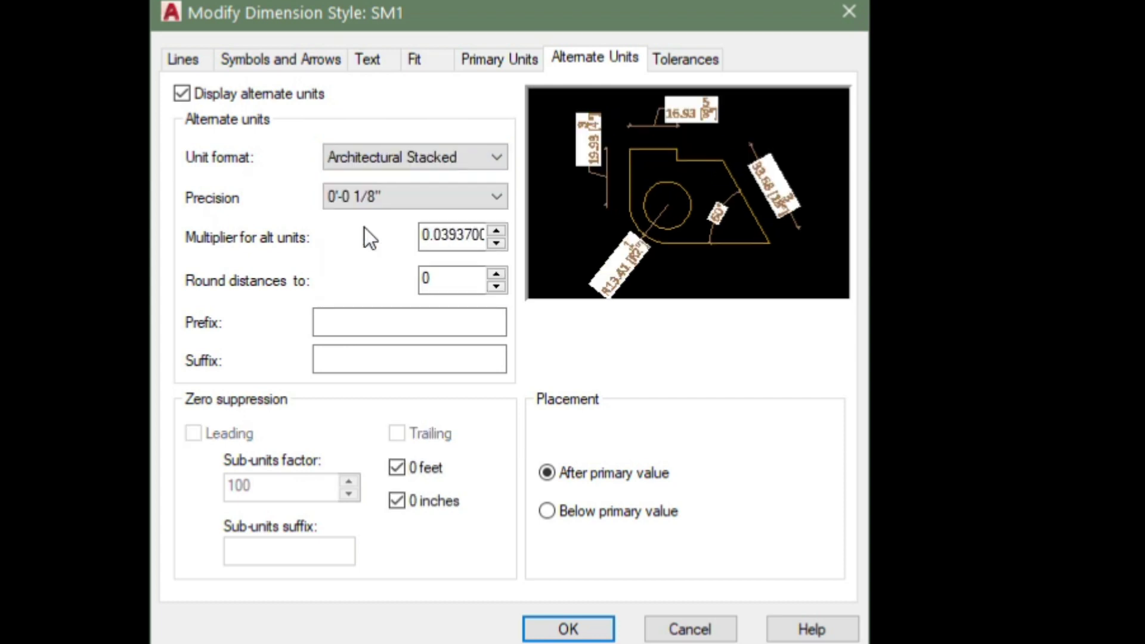
{"action": "left_click", "coordinate": [384, 196]}
{"action": "left_click", "coordinate": [410, 141]}
{"action": "left_click", "coordinate": [389, 161]}
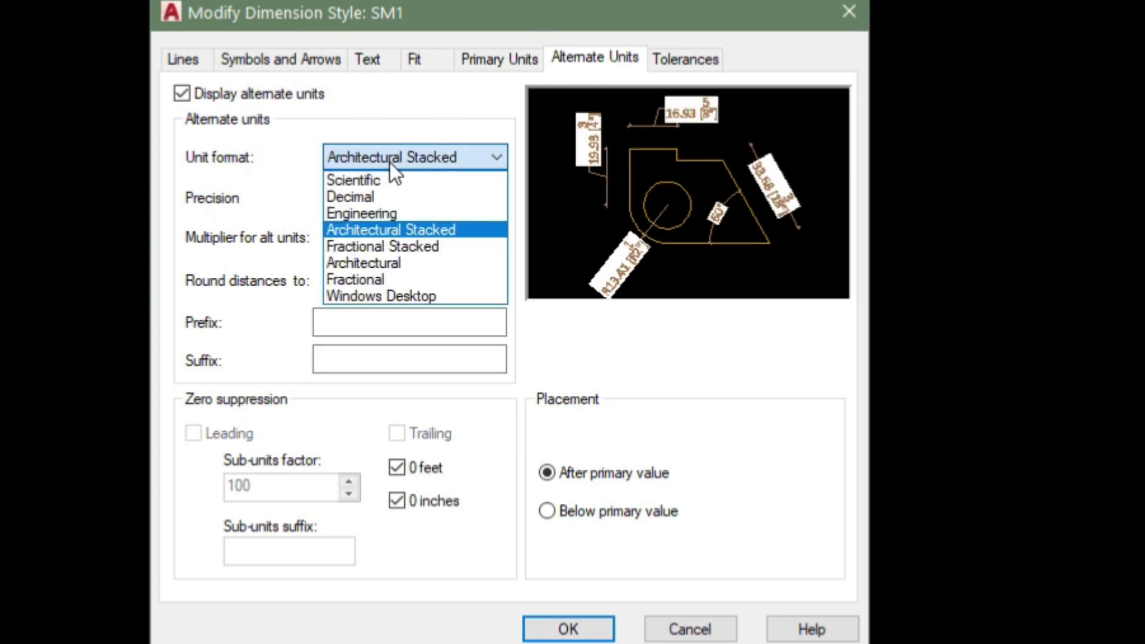
{"action": "left_click", "coordinate": [371, 212]}
{"action": "left_click", "coordinate": [397, 194]}
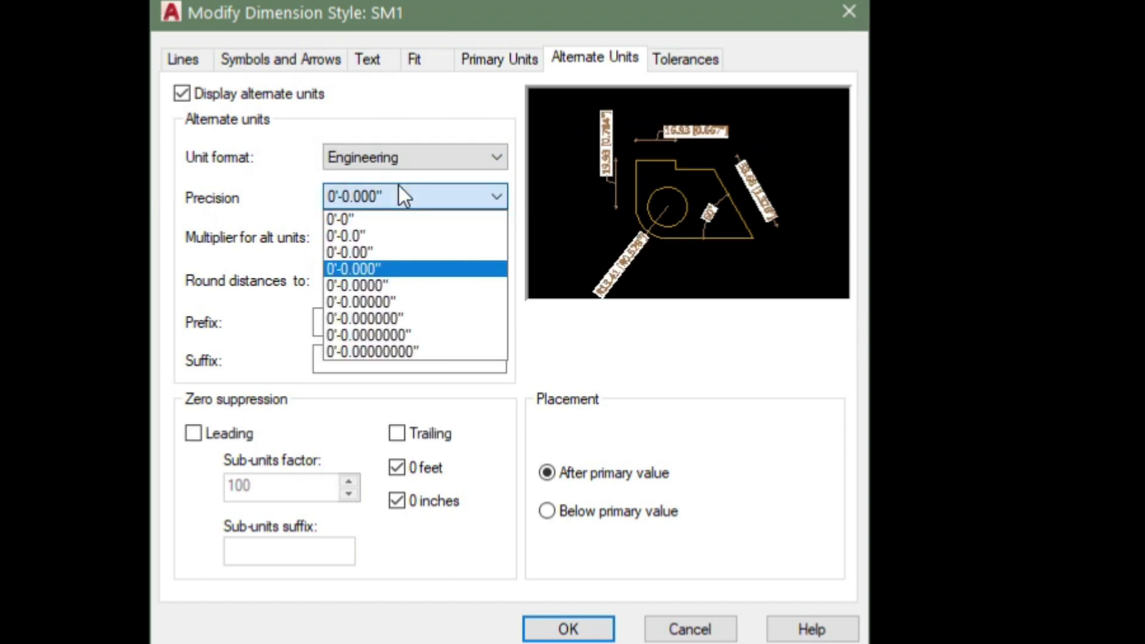
{"action": "left_click", "coordinate": [367, 221]}
{"action": "left_click", "coordinate": [567, 629]}
- Make SM1 current and draw two test dimensions, 713.71 and 390.05, showing feet-inch alternates
{"action": "left_click", "coordinate": [768, 146]}
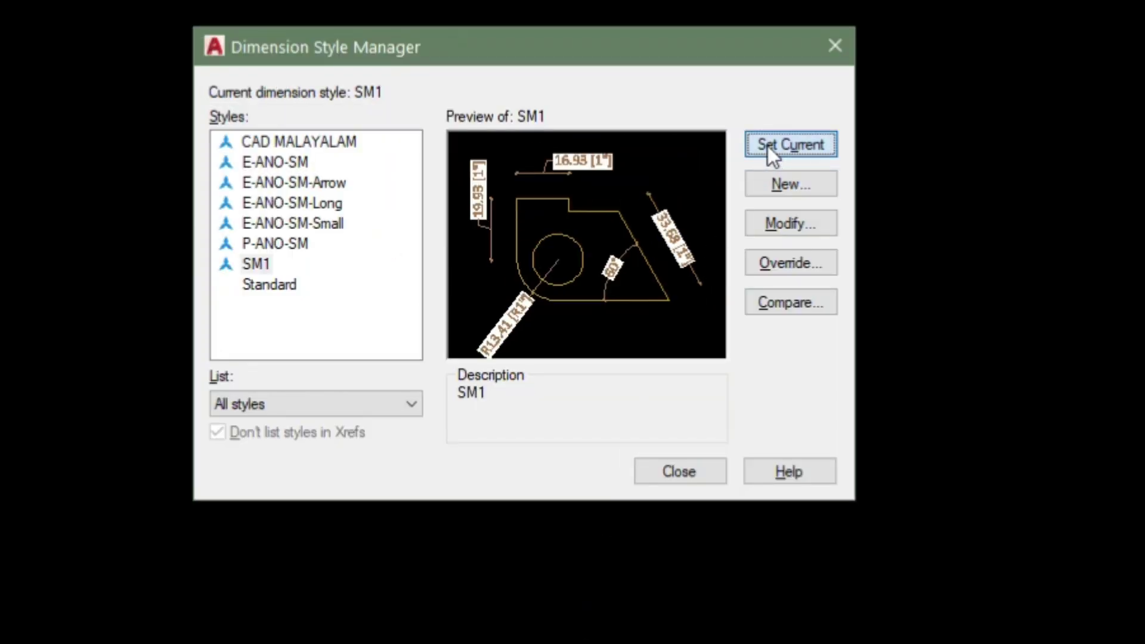
{"action": "left_click", "coordinate": [656, 474]}
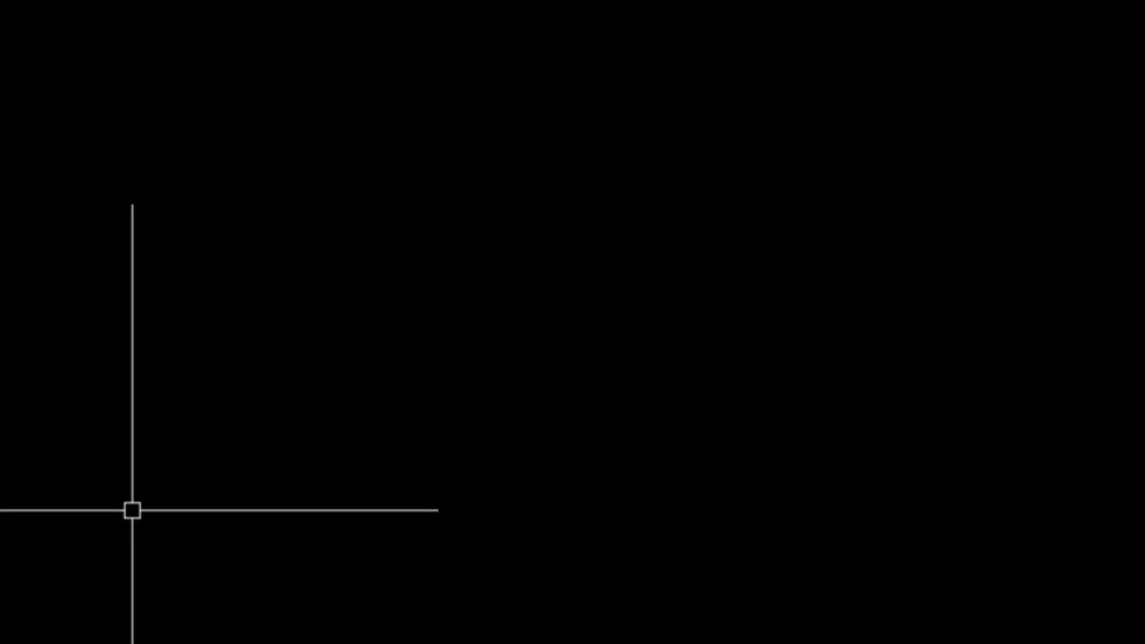
{"action": "left_click", "coordinate": [158, 556]}
{"action": "left_click", "coordinate": [707, 558]}
{"action": "left_click", "coordinate": [686, 432]}
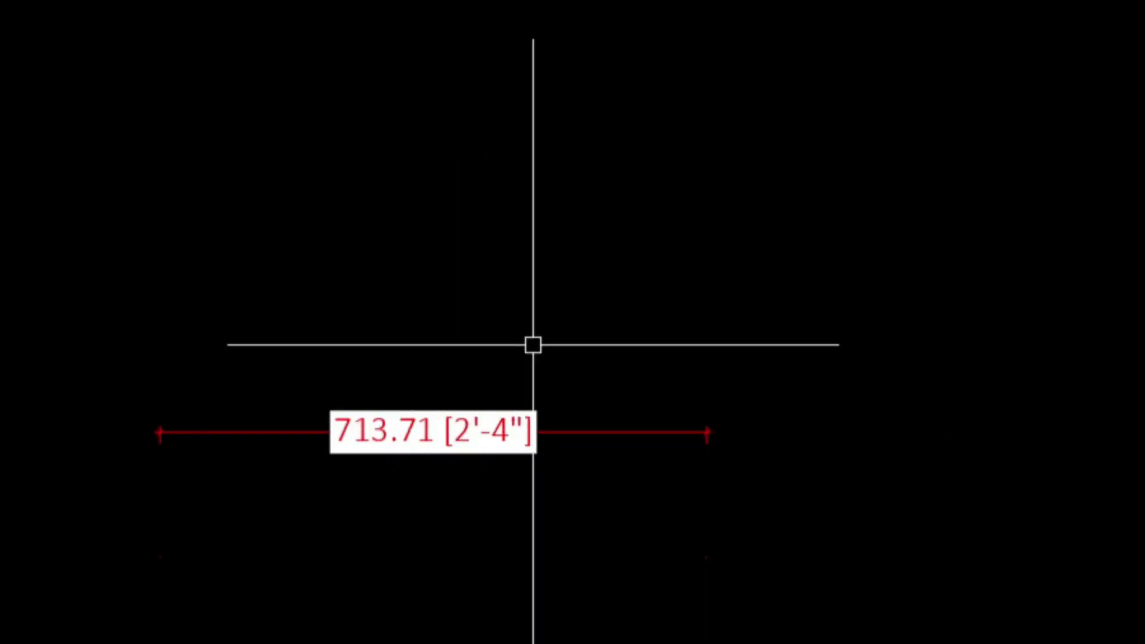
{"action": "key", "text": "Return"}
{"action": "left_click", "coordinate": [368, 251]}
{"action": "left_click", "coordinate": [665, 251]}
{"action": "left_click", "coordinate": [597, 104]}
- Erase both test dimensions and reopen SM1's Alternate Units settings with D
{"action": "type", "text": "d"}
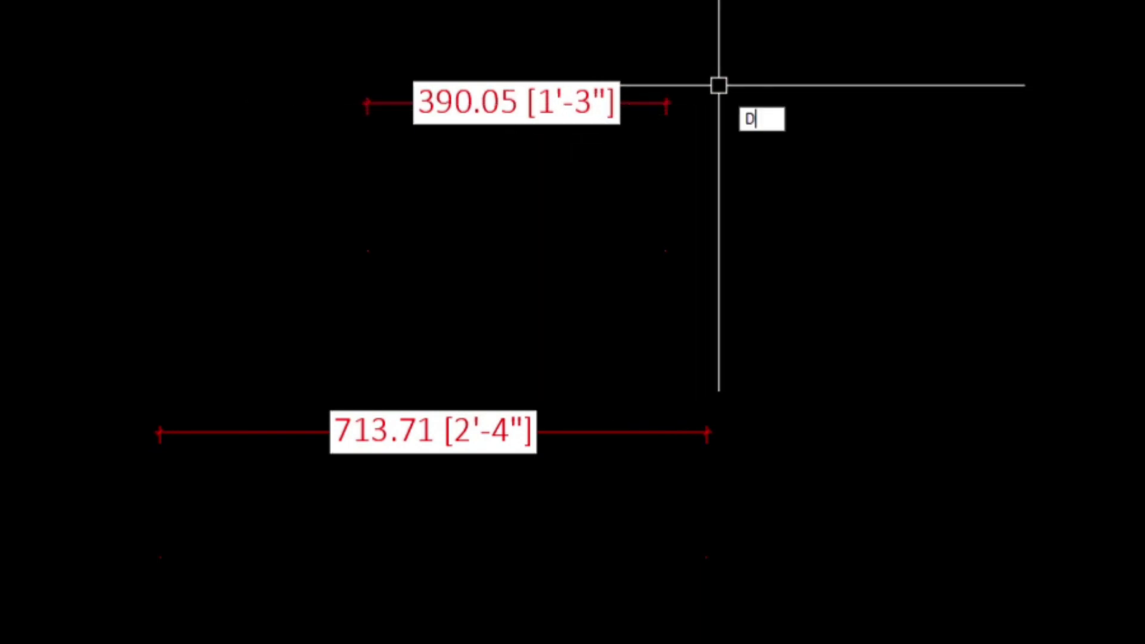
{"action": "key", "text": "Return"}
{"action": "key", "text": "Escape"}
{"action": "left_click", "coordinate": [680, 43]}
{"action": "left_click", "coordinate": [379, 522]}
{"action": "key", "text": "Delete"}
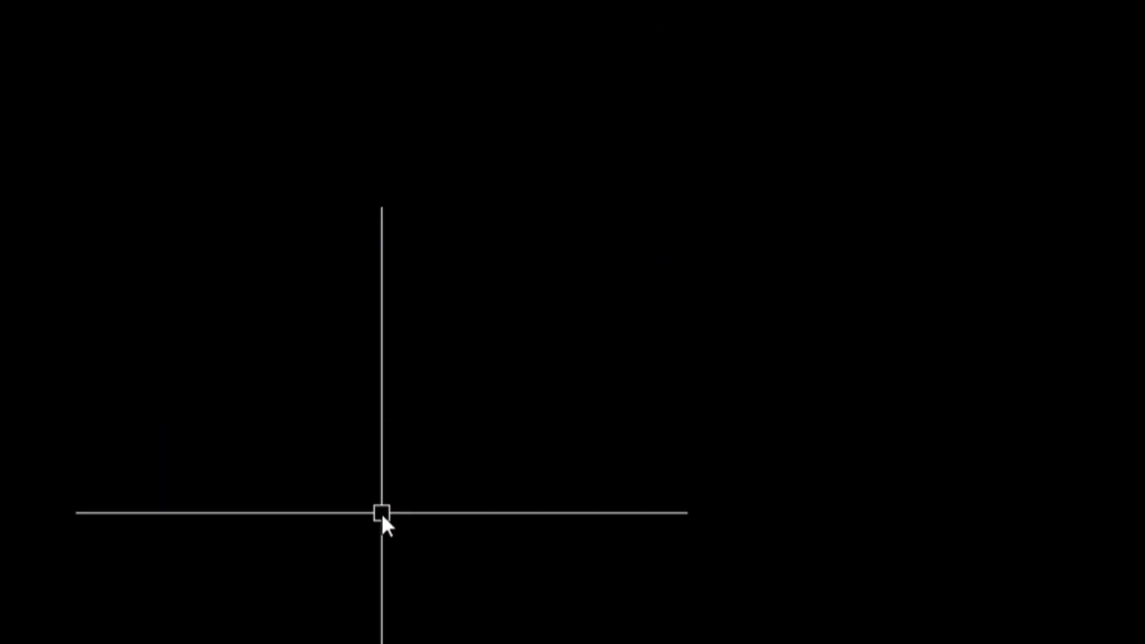
{"action": "type", "text": "d"}
{"action": "key", "text": "Return"}
{"action": "left_click", "coordinate": [764, 227]}
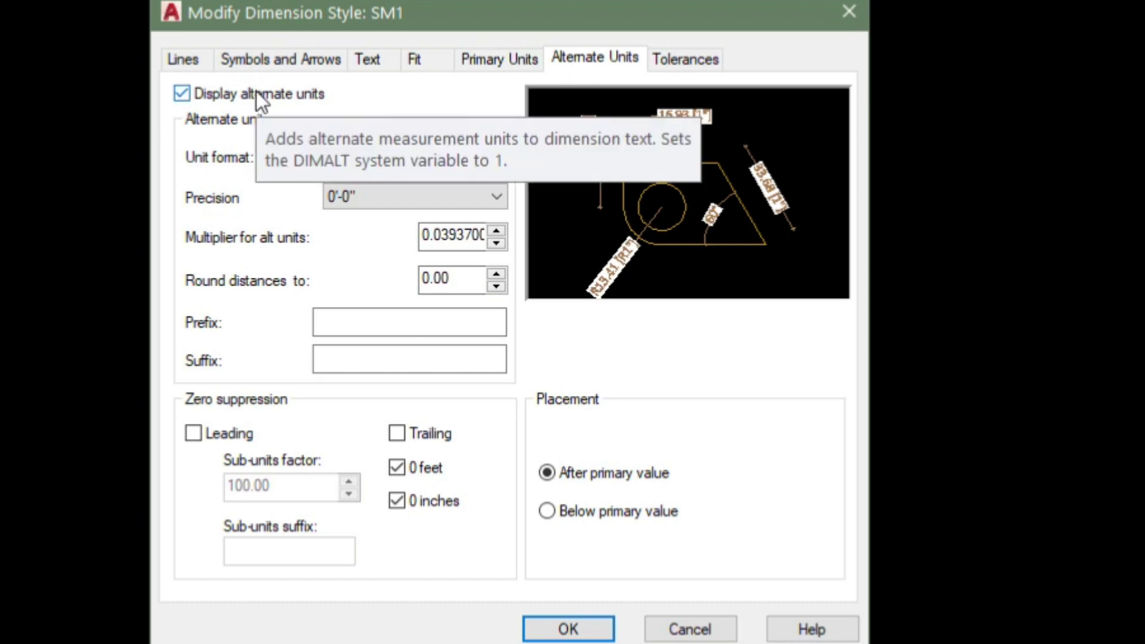
- Turn off alternate units display in SM1
{"action": "left_click", "coordinate": [485, 66]}
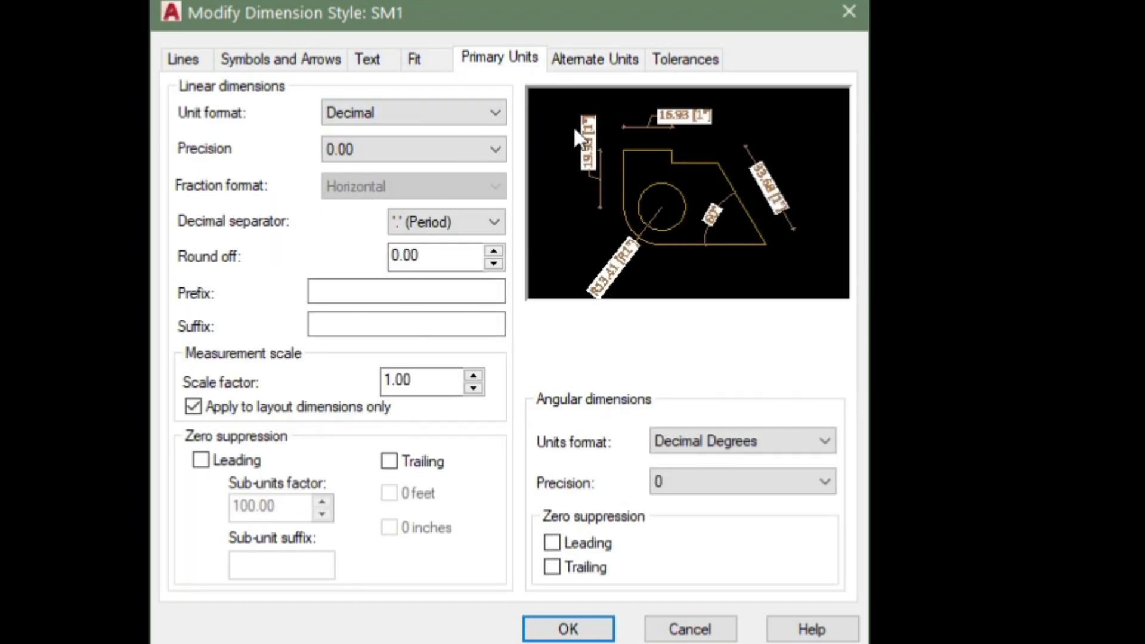
{"action": "left_click", "coordinate": [595, 58]}
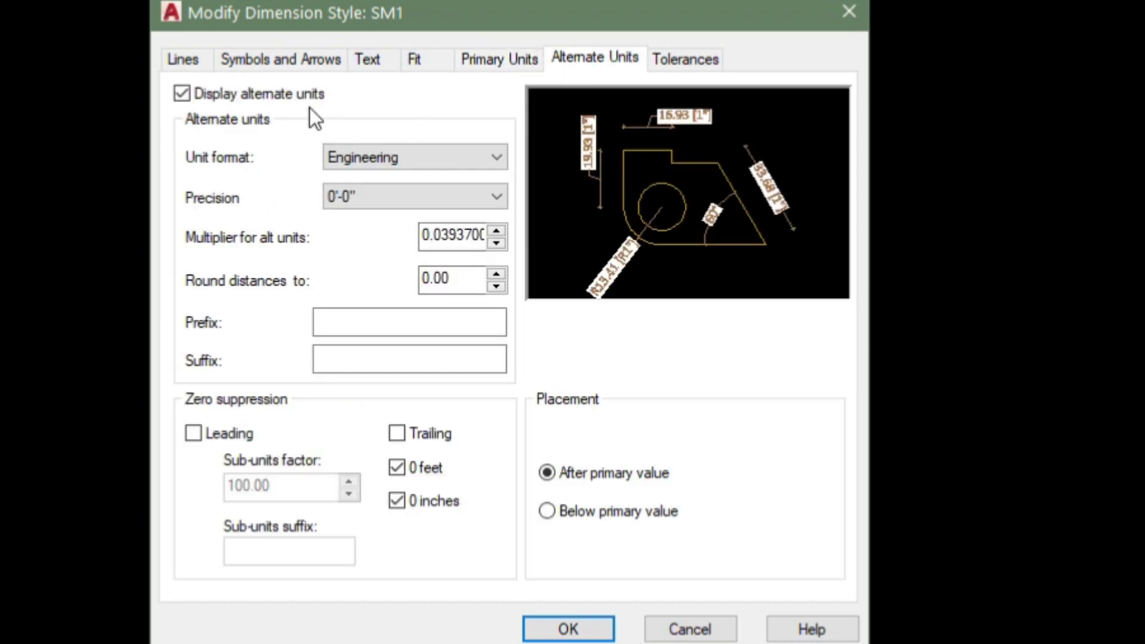
{"action": "left_click", "coordinate": [206, 91]}
- Set SM1's tolerances to Symmetrical with 0.00 precision and save the style
{"action": "left_click", "coordinate": [690, 55]}
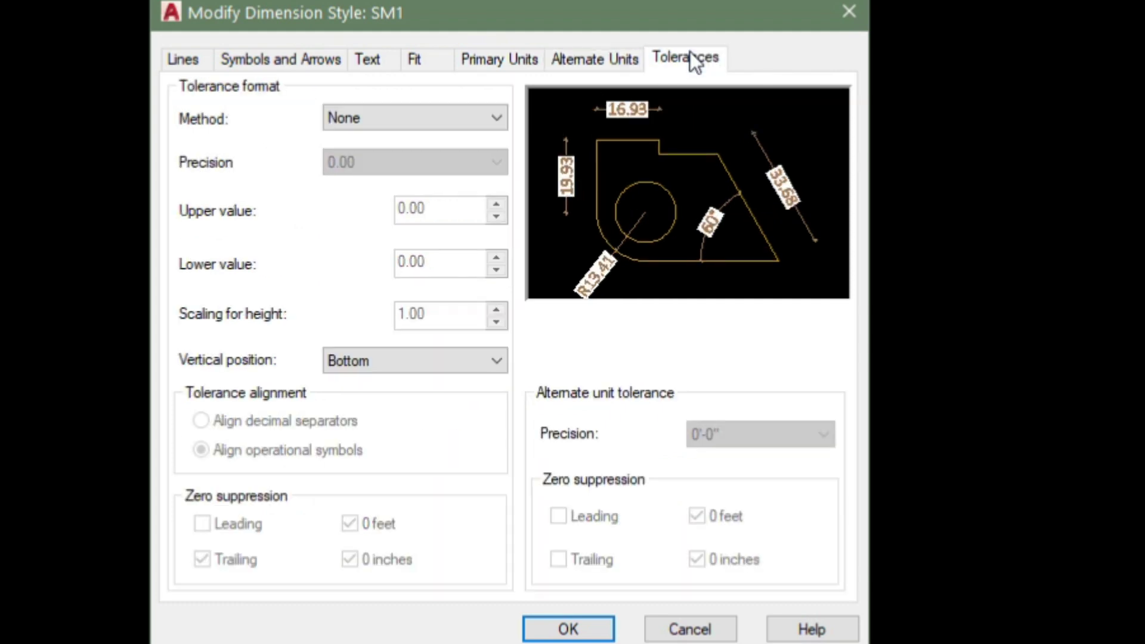
{"action": "left_click", "coordinate": [402, 113]}
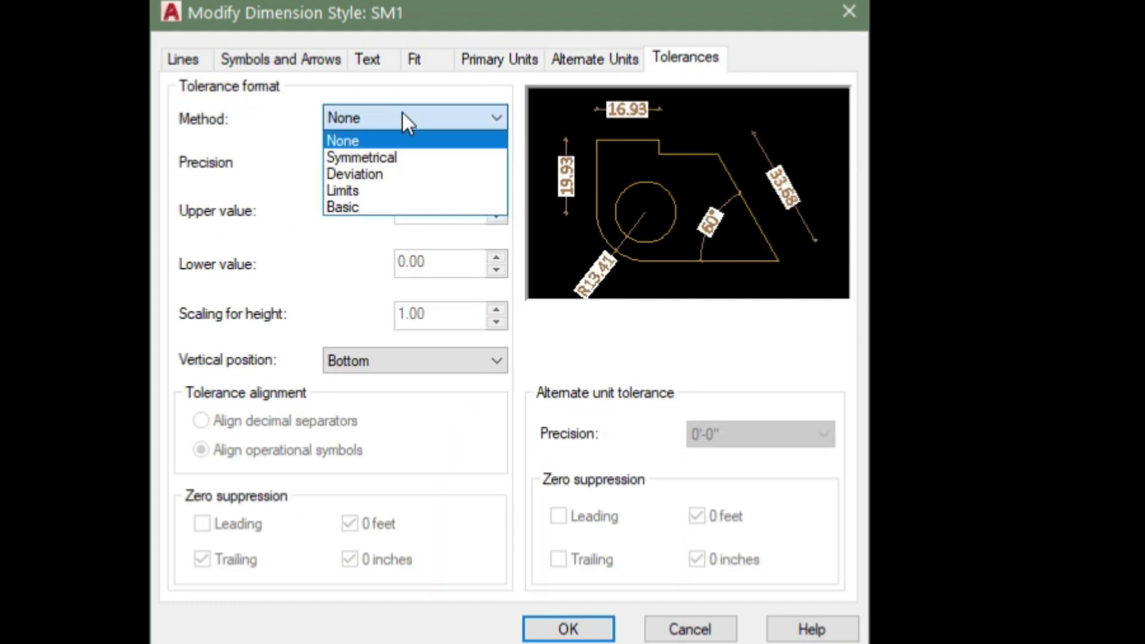
{"action": "left_click", "coordinate": [376, 159]}
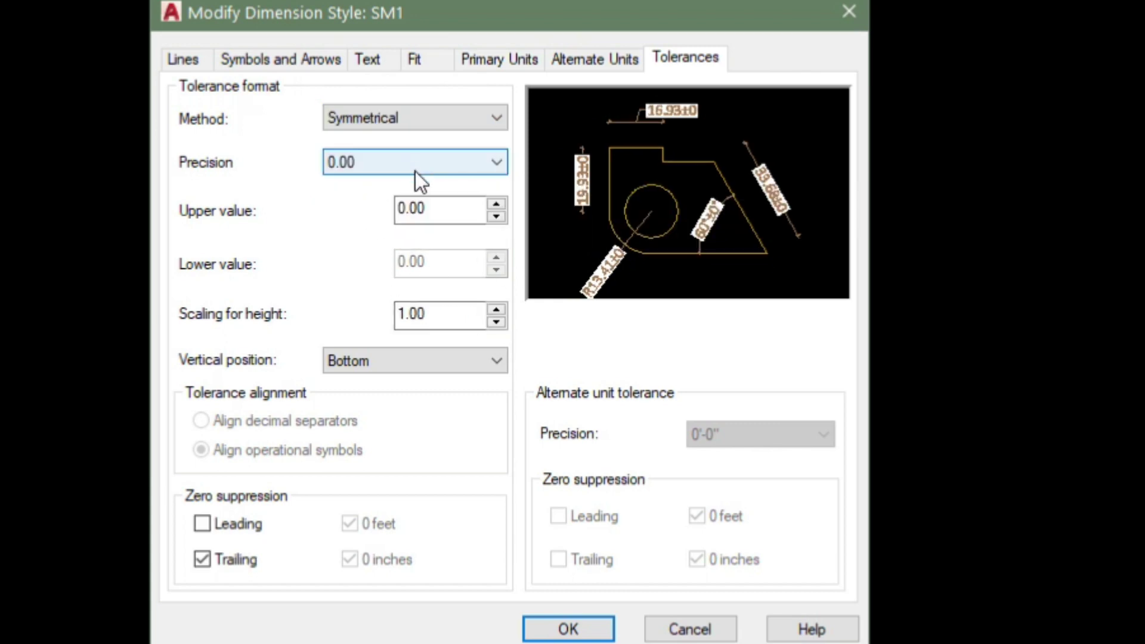
{"action": "left_click", "coordinate": [371, 166]}
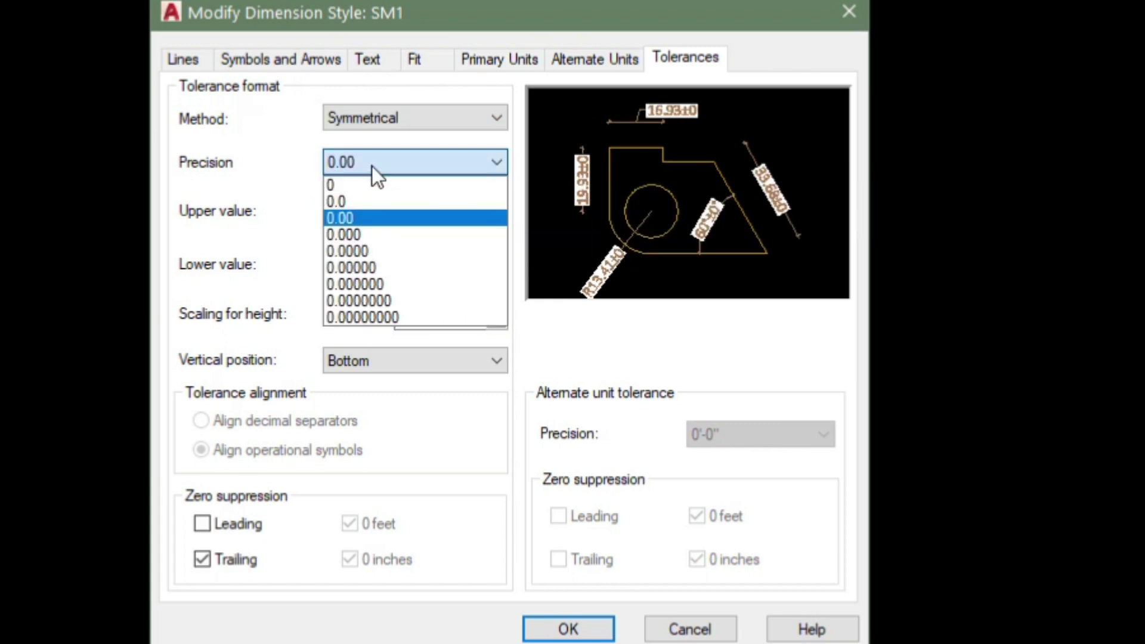
{"action": "left_click", "coordinate": [306, 180]}
{"action": "left_click", "coordinate": [567, 627]}
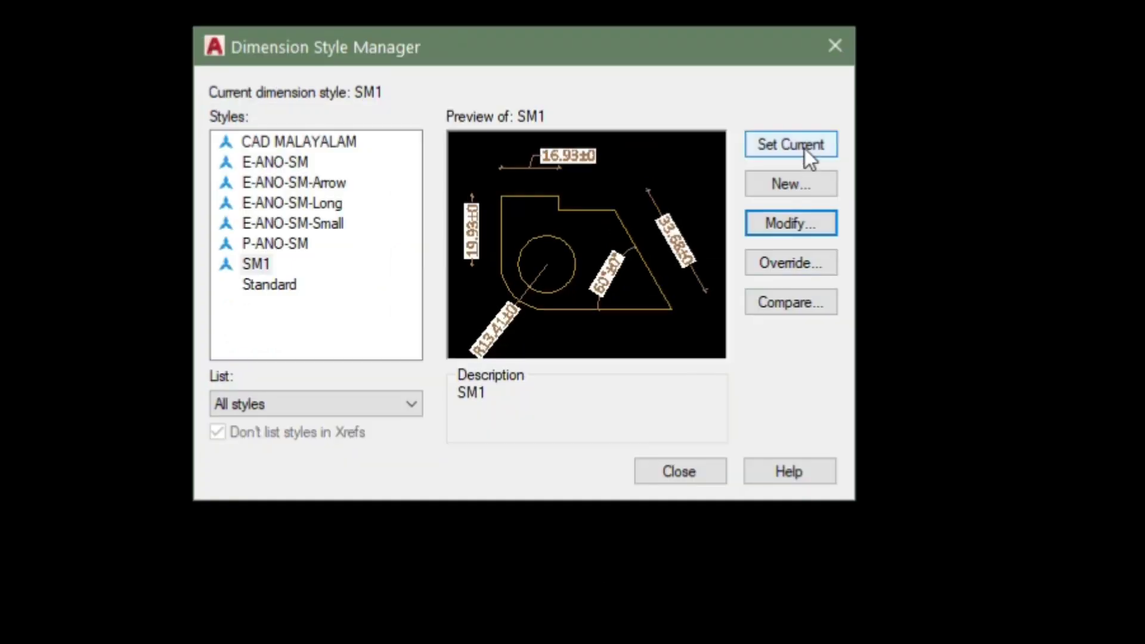
- Place a test dimension reading 330.30±0, then reopen SM1 for editing with D
{"action": "left_click", "coordinate": [686, 468]}
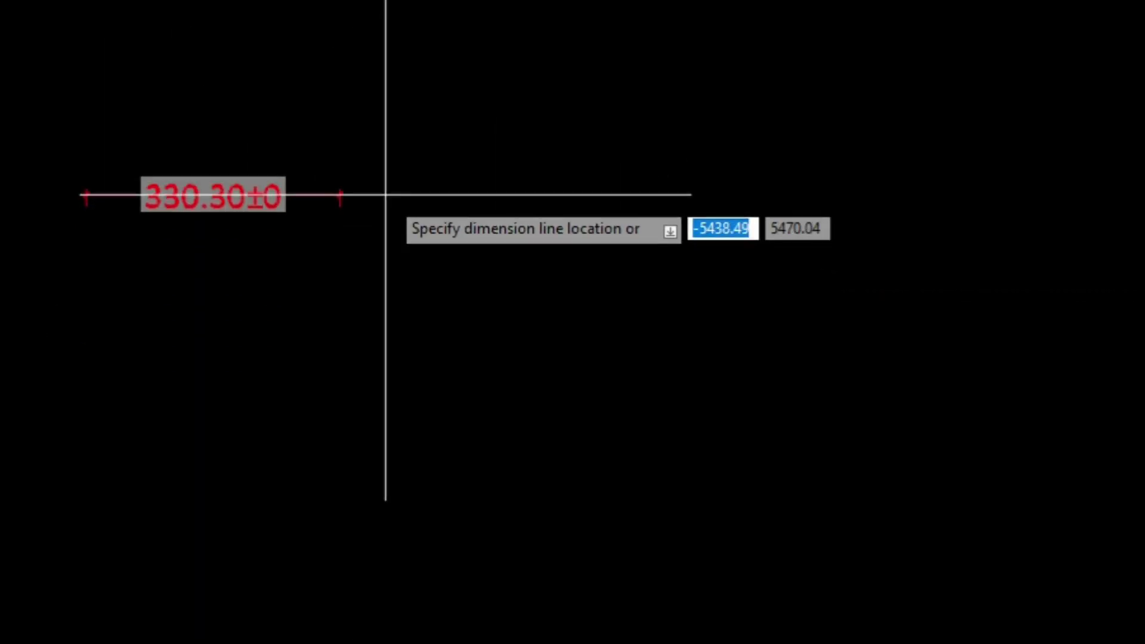
{"action": "left_click", "coordinate": [386, 195]}
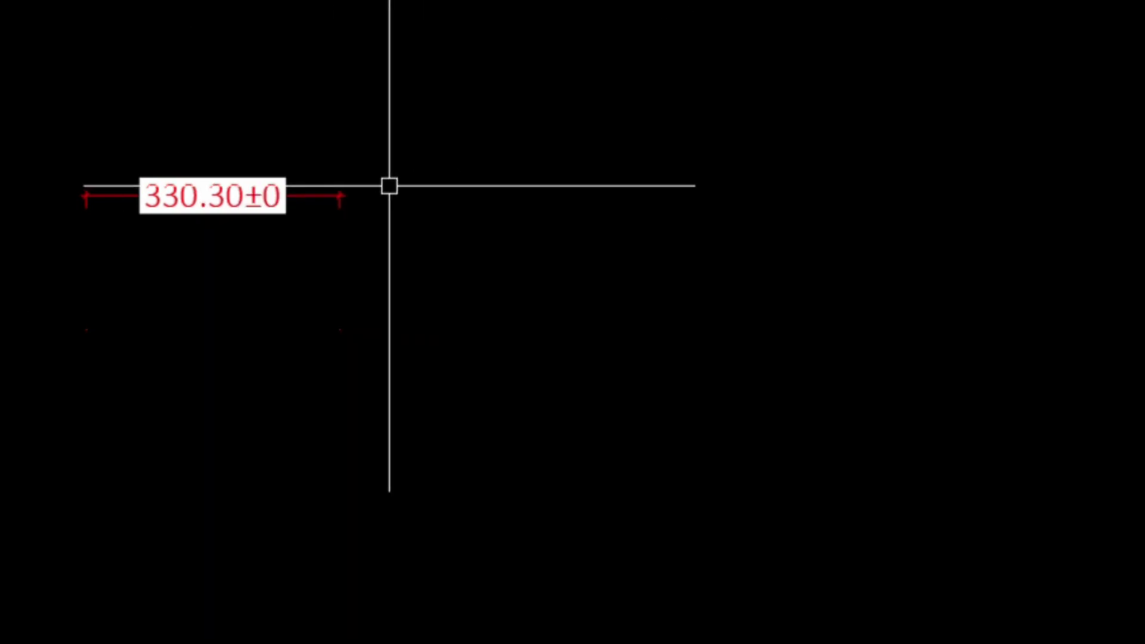
{"action": "type", "text": "DS"}
{"action": "key", "text": "Return"}
{"action": "left_click", "coordinate": [775, 217]}
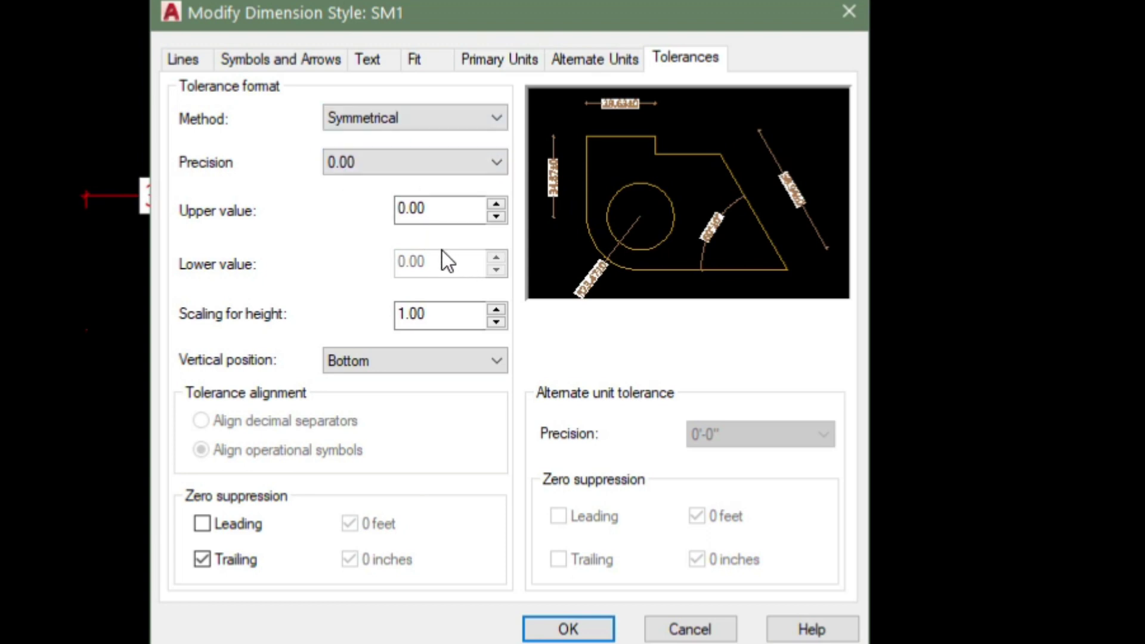
- Preview SM1 with the Limits tolerance method, then close the style dialog
{"action": "left_click", "coordinate": [442, 127]}
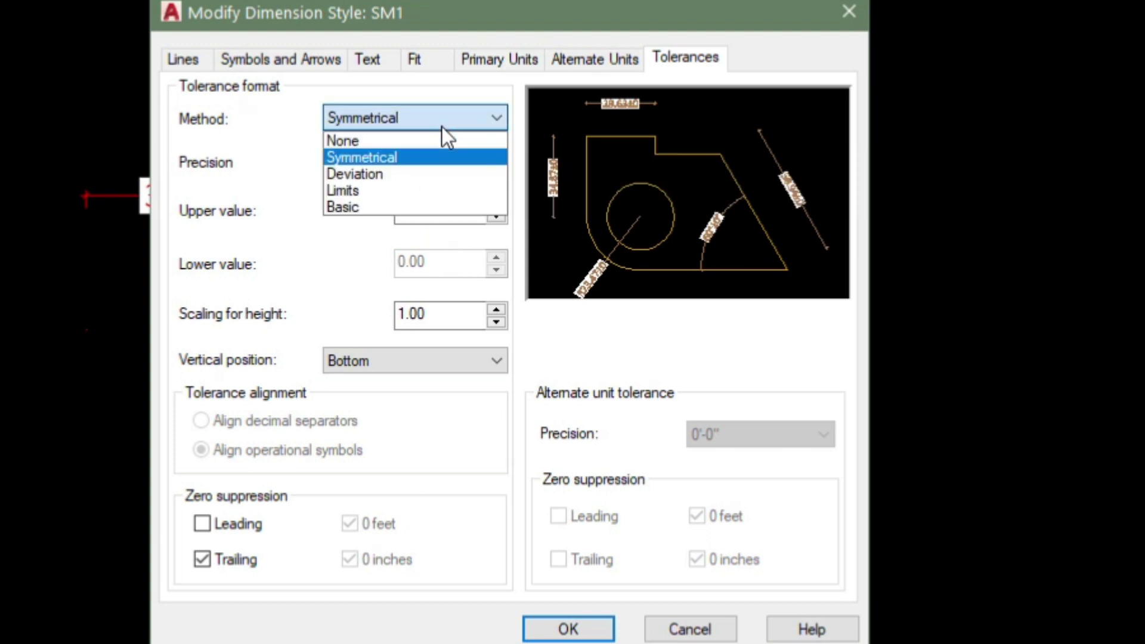
{"action": "left_click", "coordinate": [287, 223]}
{"action": "left_click", "coordinate": [427, 117]}
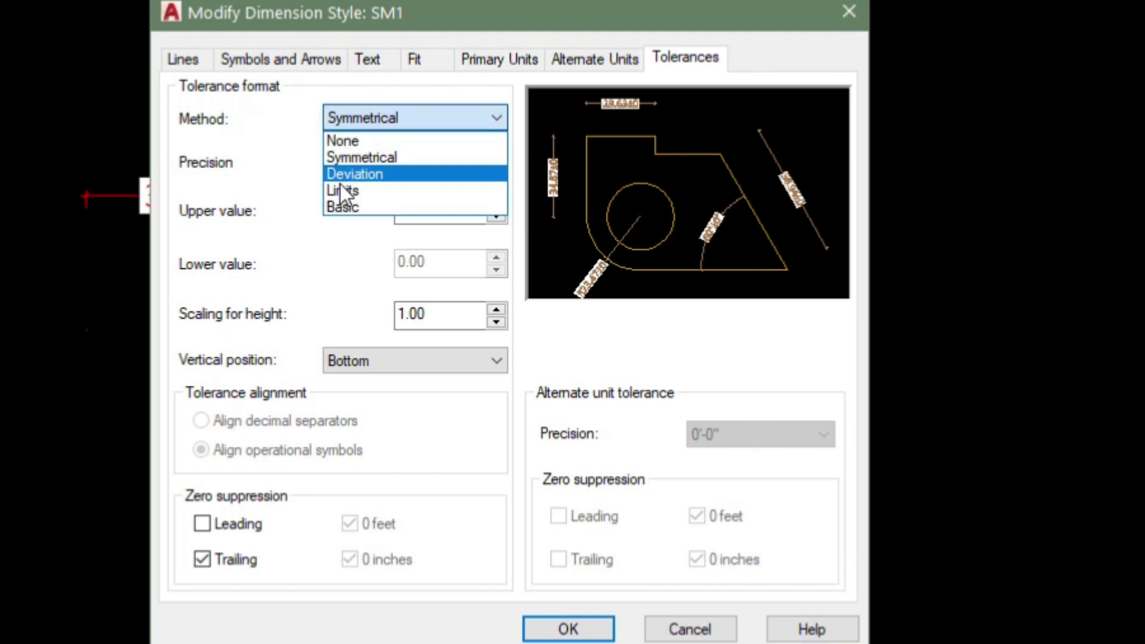
{"action": "left_click", "coordinate": [340, 186]}
{"action": "left_click", "coordinate": [449, 127]}
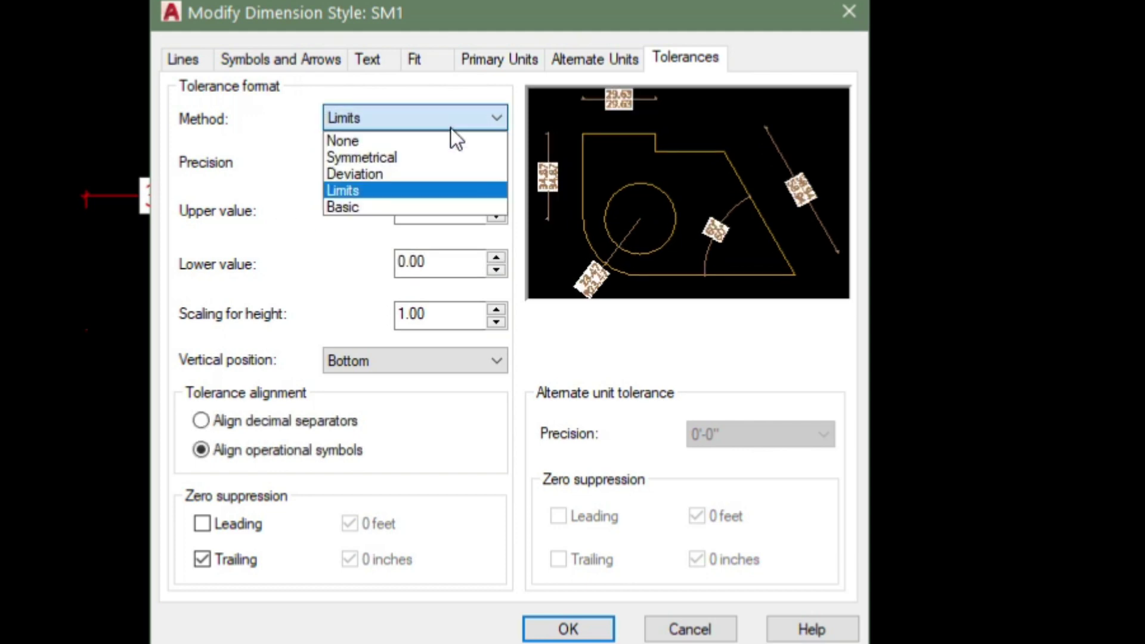
{"action": "left_click", "coordinate": [388, 190]}
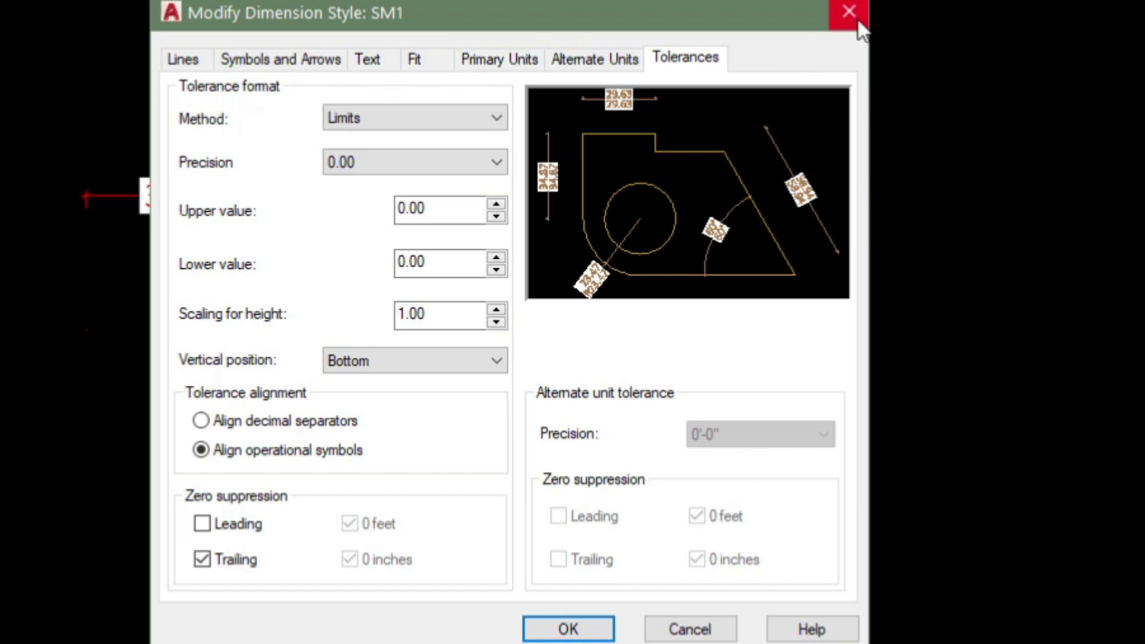
{"action": "left_click", "coordinate": [194, 61]}
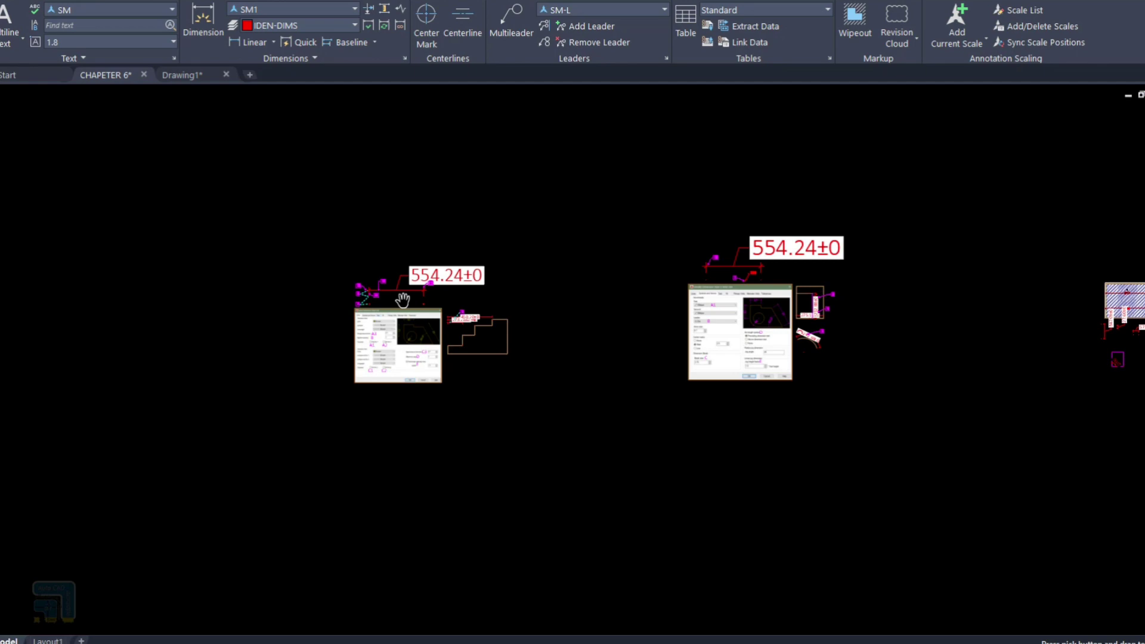
- Set SM1's dimension text fill color to None and save the style
{"action": "scroll", "coordinate": [414, 275], "scroll_direction": "up", "scroll_amount": 5}
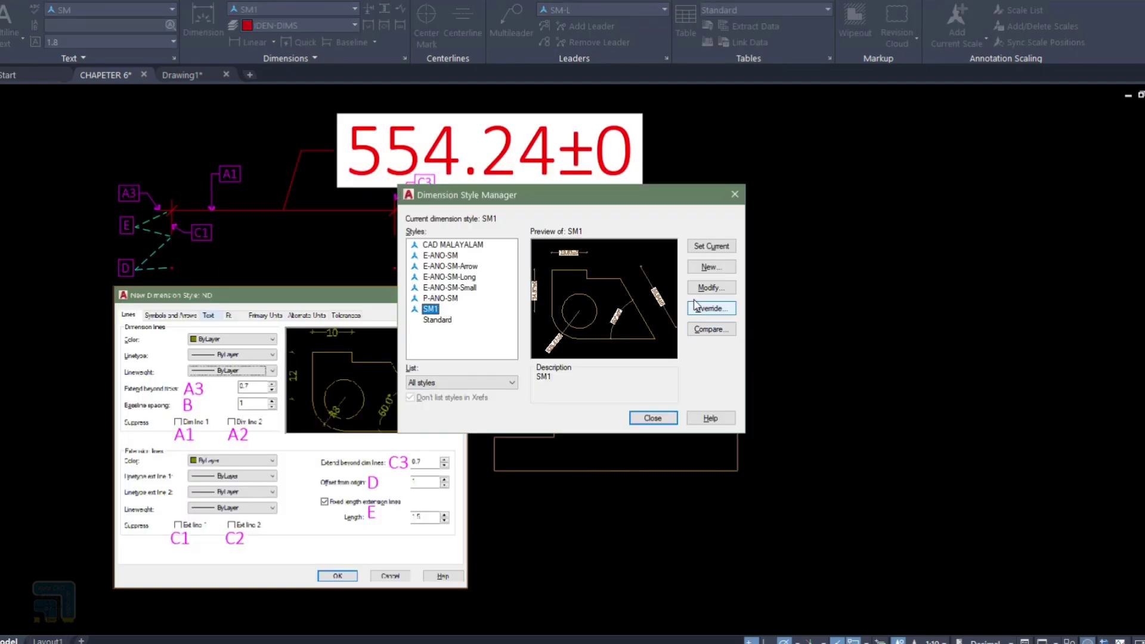
{"action": "left_click", "coordinate": [710, 288]}
{"action": "left_click", "coordinate": [489, 201]}
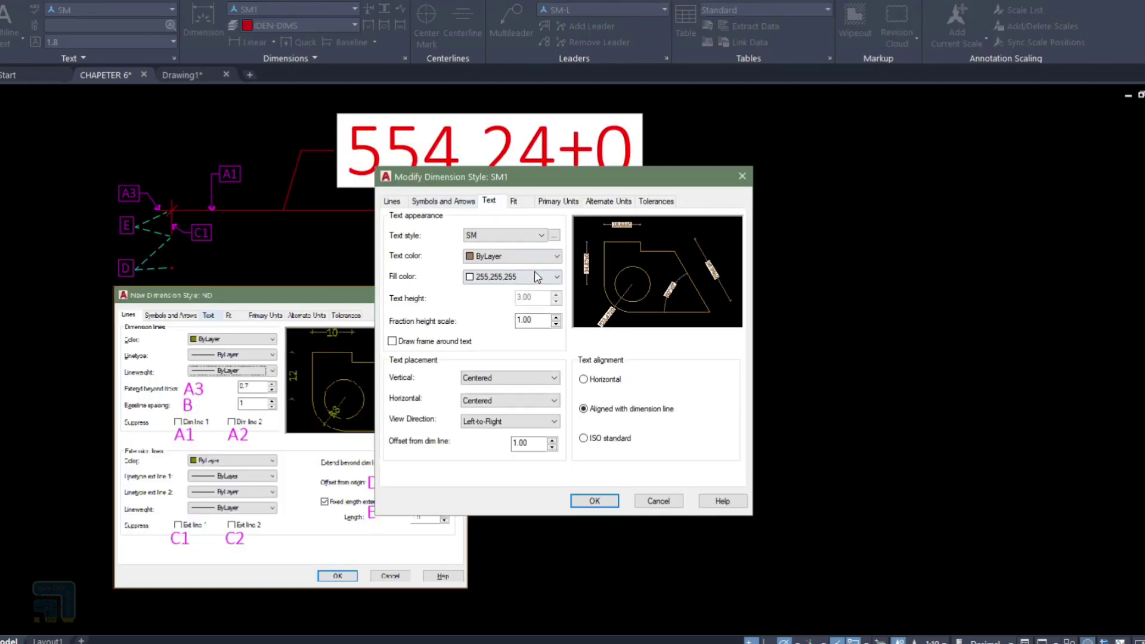
{"action": "left_click", "coordinate": [555, 236]}
{"action": "left_click", "coordinate": [682, 464]}
{"action": "key", "text": "Return"}
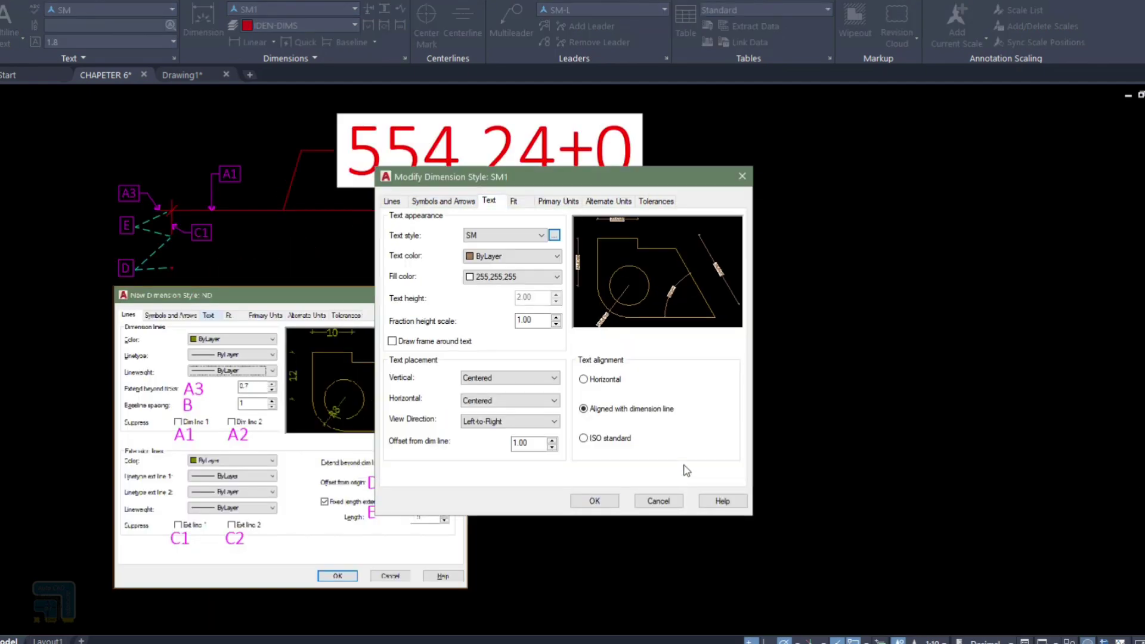
{"action": "left_click", "coordinate": [594, 501]}
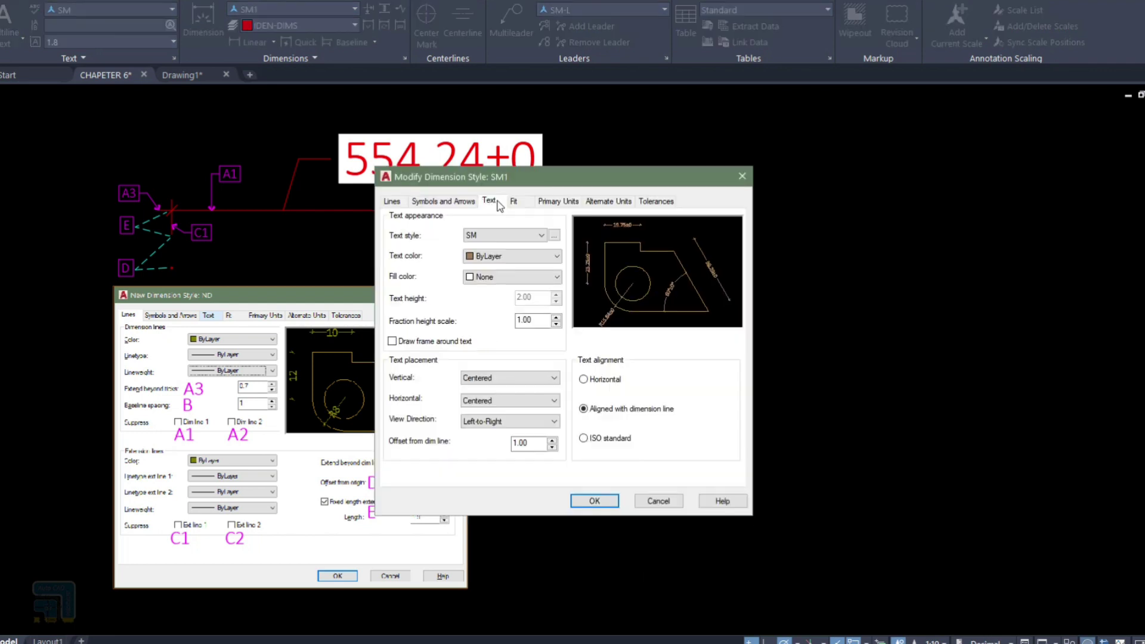
{"action": "left_click", "coordinate": [513, 202]}
{"action": "left_click", "coordinate": [595, 501]}
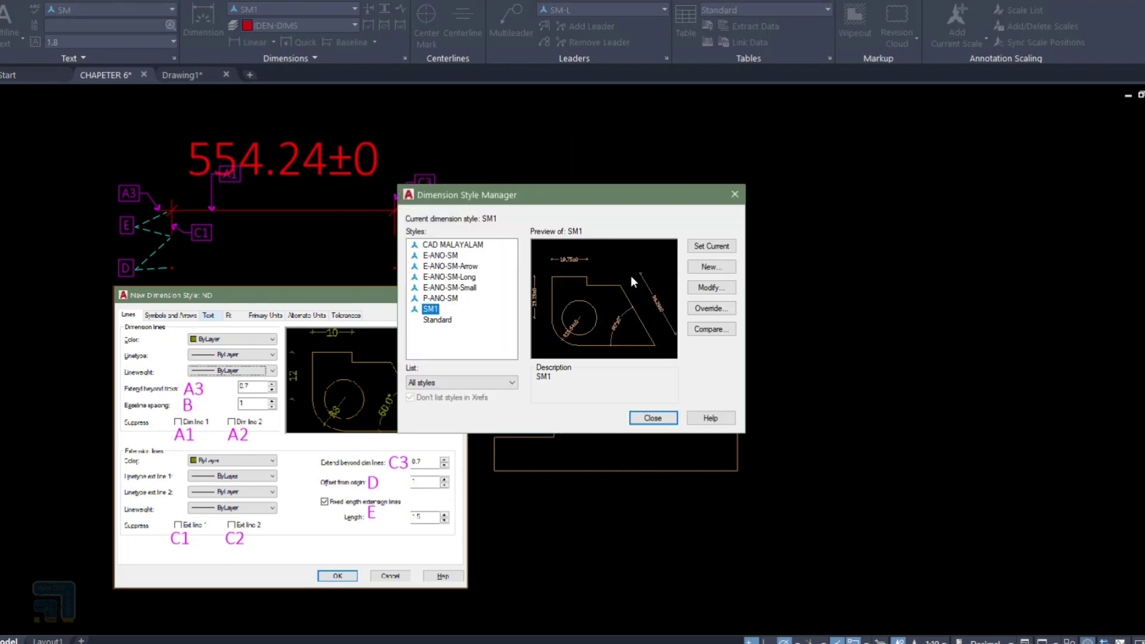
- Remove SM1's tolerances and set primary precision to 0 so the dimension reads 554
{"action": "left_click", "coordinate": [712, 287]}
{"action": "left_click", "coordinate": [608, 201]}
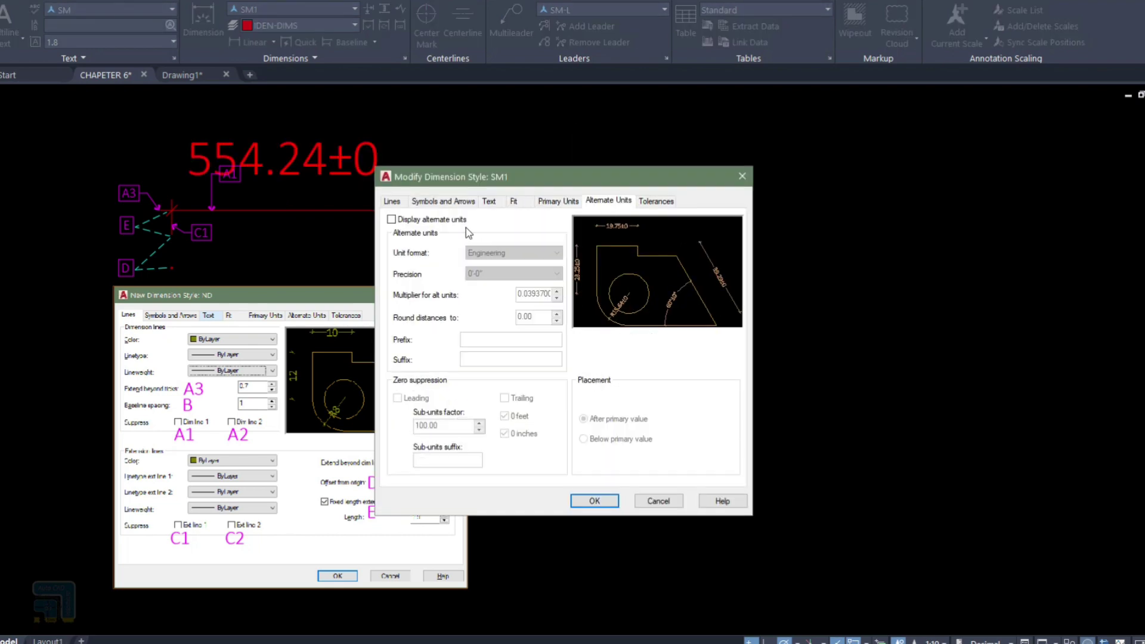
{"action": "left_click", "coordinate": [656, 201]}
{"action": "left_click", "coordinate": [513, 255]}
{"action": "left_click", "coordinate": [513, 232]}
{"action": "left_click", "coordinate": [517, 243]}
{"action": "left_click", "coordinate": [558, 201]}
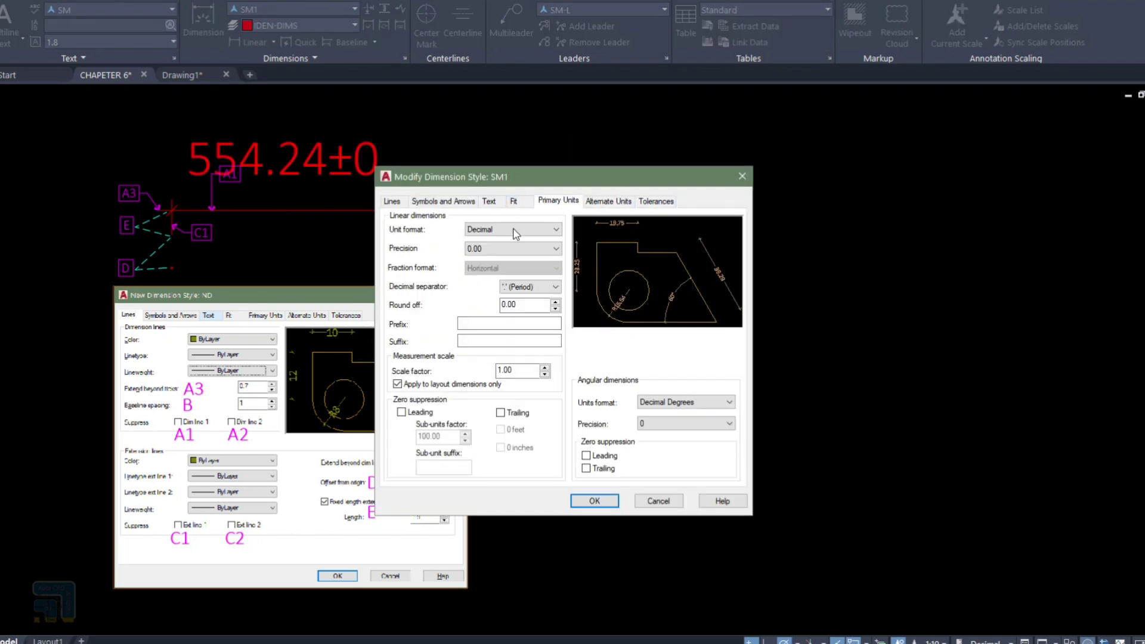
{"action": "left_click", "coordinate": [511, 248]}
{"action": "left_click", "coordinate": [510, 257]}
{"action": "left_click", "coordinate": [513, 201]}
{"action": "left_click", "coordinate": [594, 501]}
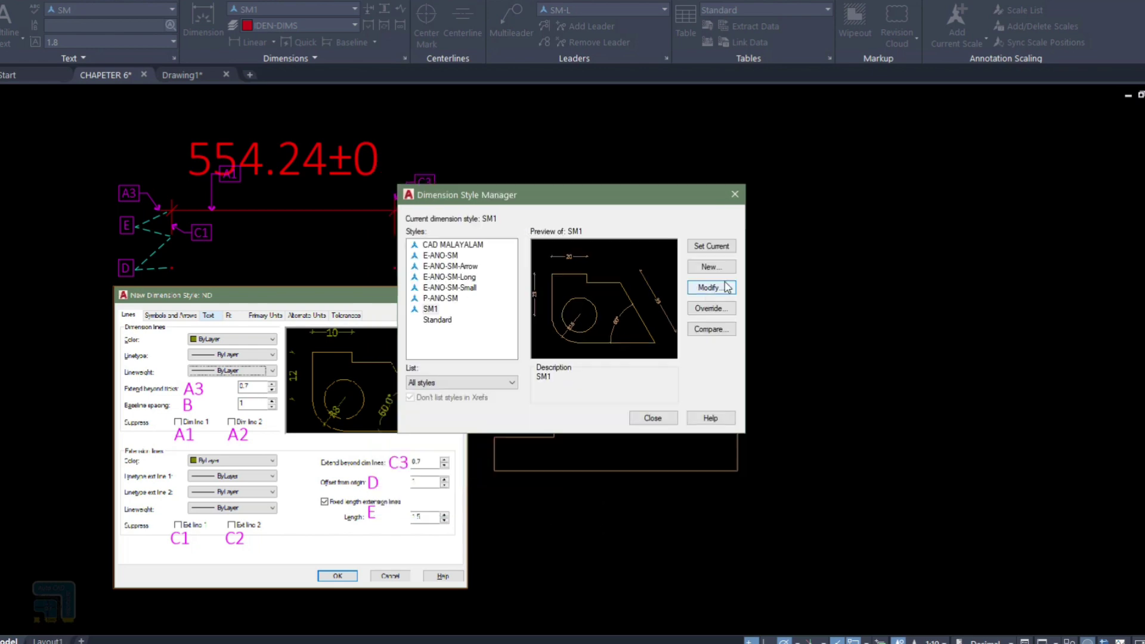
{"action": "left_click", "coordinate": [647, 416]}
- Preview a plot of a window around the whole drawing
{"action": "key", "text": "ctrl+p"}
{"action": "left_click", "coordinate": [455, 384]}
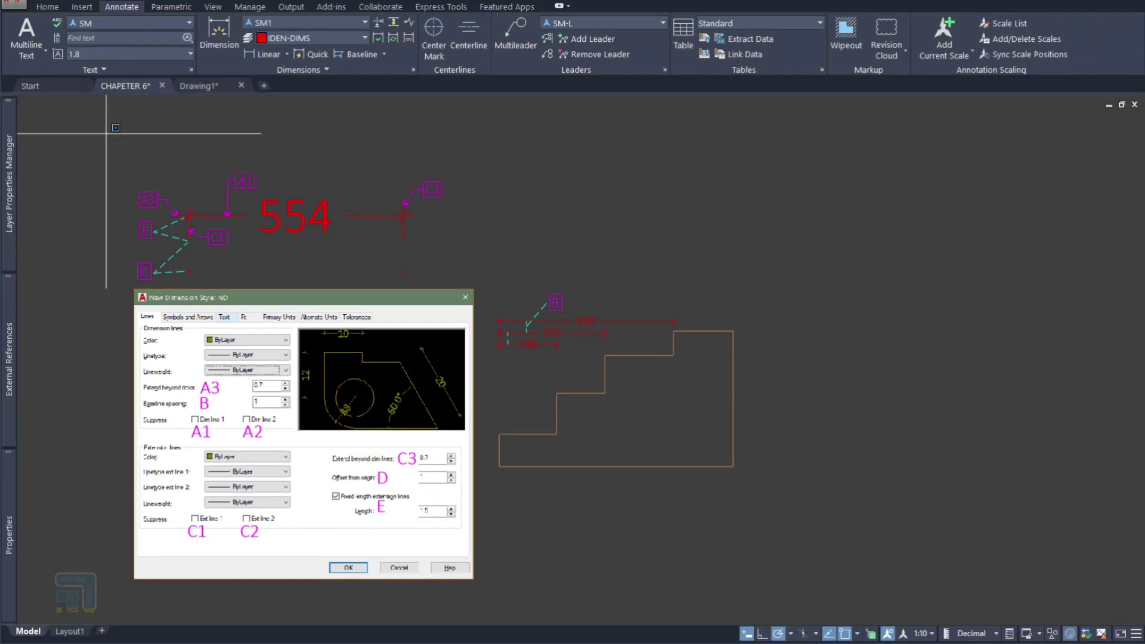
{"action": "left_click", "coordinate": [102, 192]}
{"action": "left_click", "coordinate": [920, 626]}
{"action": "left_click", "coordinate": [351, 479]}
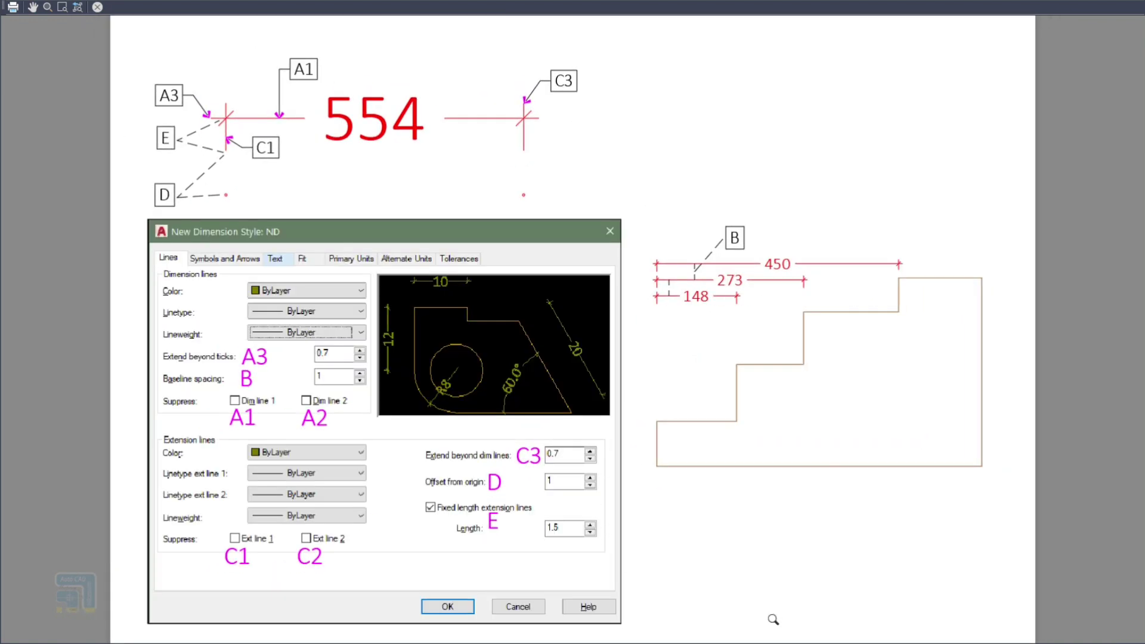